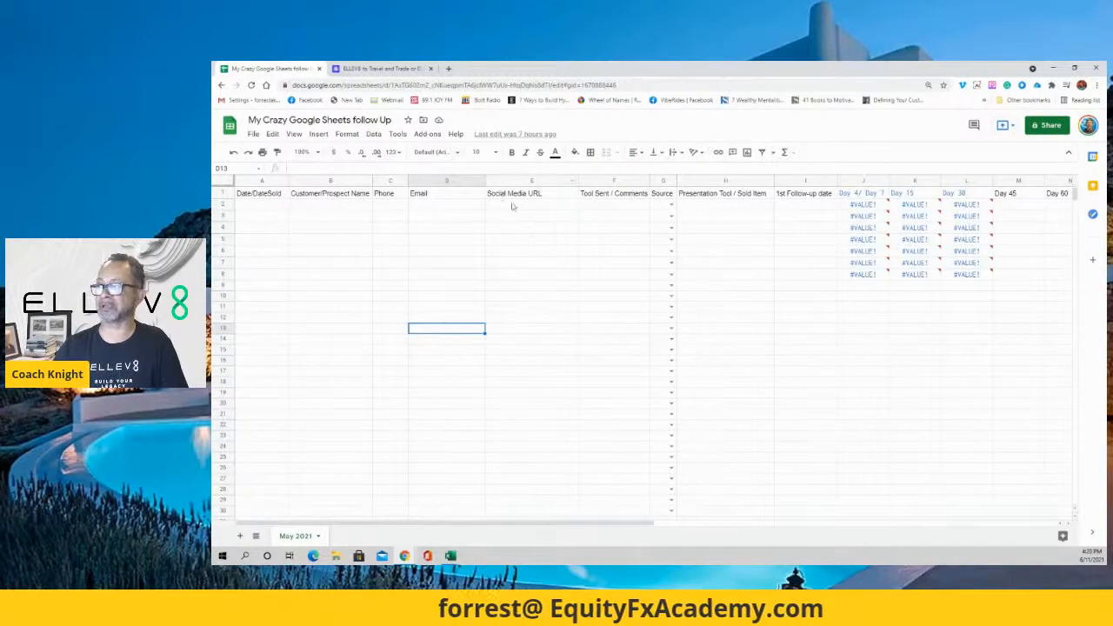
Bold the 'Social Media URL' header in E1 and give it a yellow fill.
{"action": "left_click", "coordinate": [522, 194]}
{"action": "left_click", "coordinate": [510, 153]}
{"action": "left_click", "coordinate": [575, 153]}
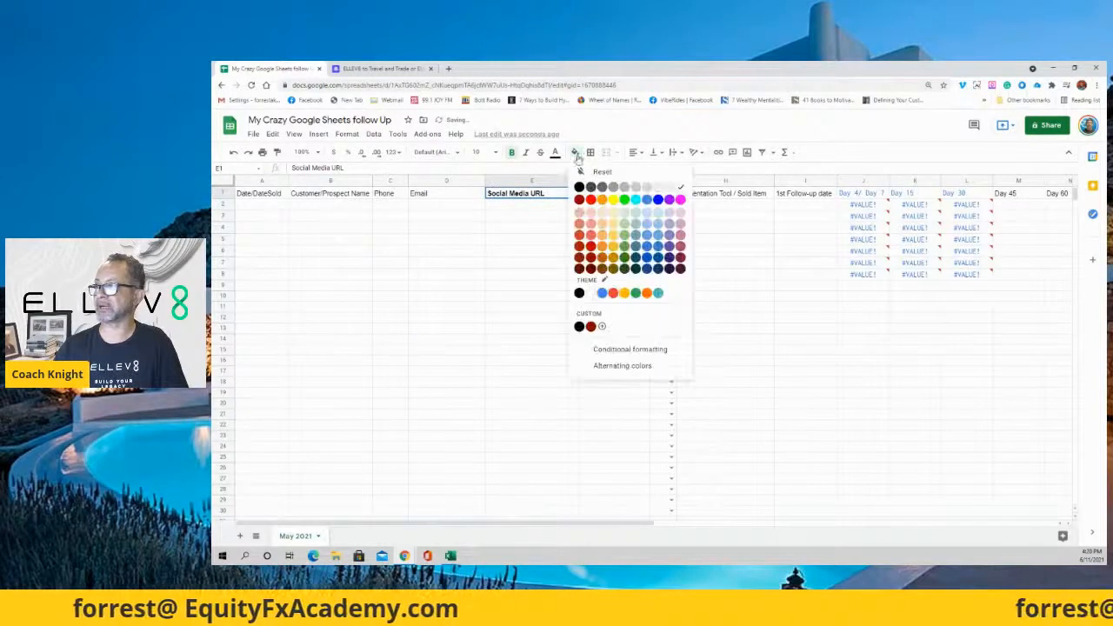
{"action": "left_click", "coordinate": [613, 199]}
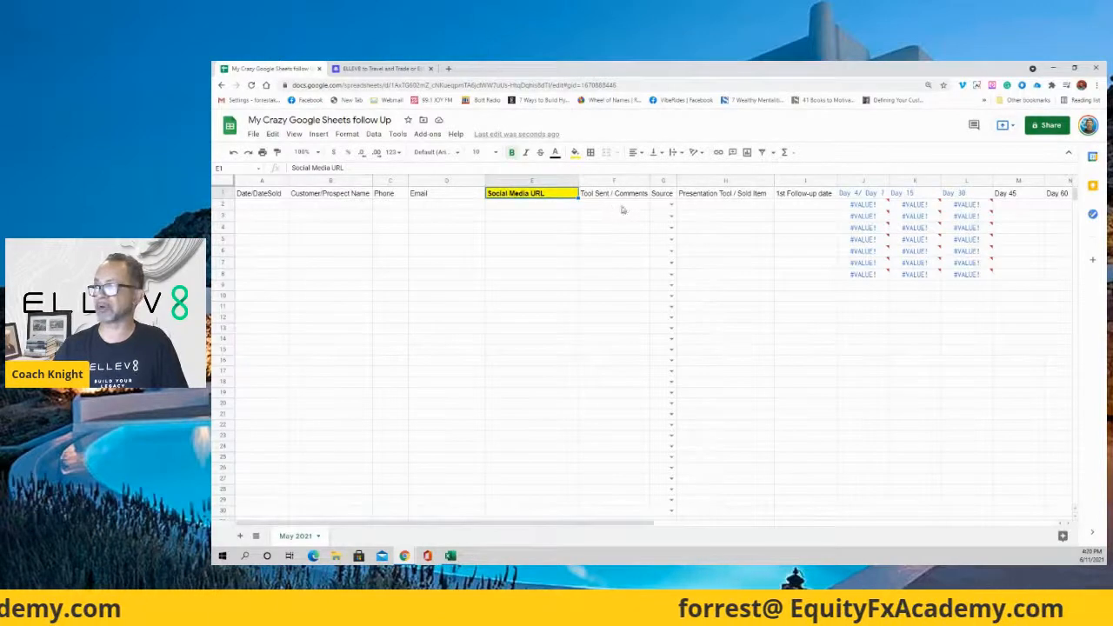
{"action": "left_click", "coordinate": [671, 205]}
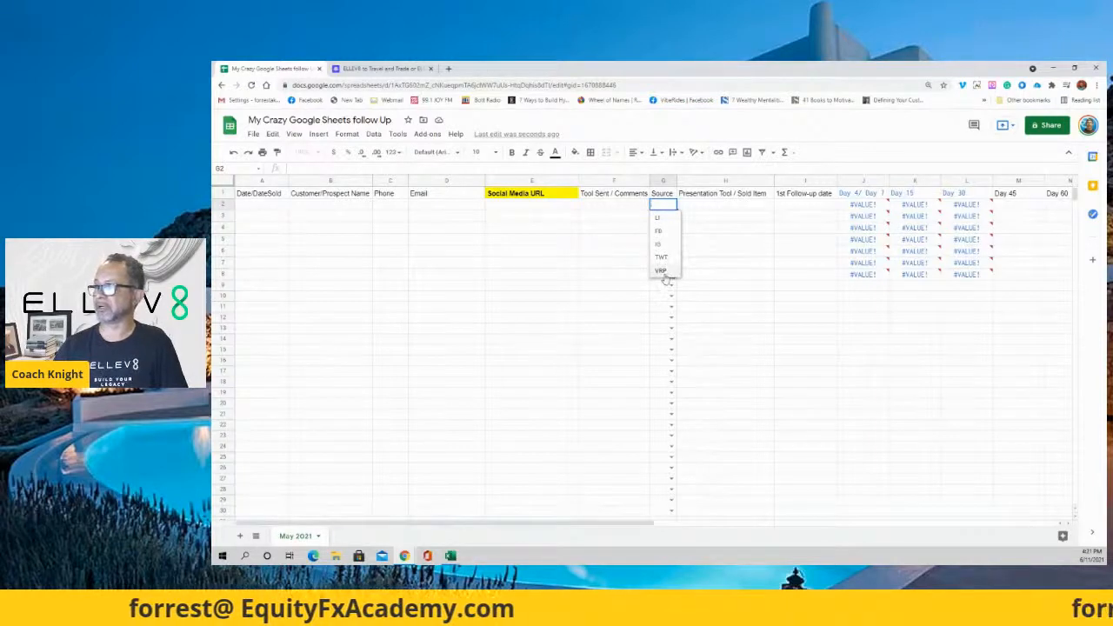
{"action": "left_click", "coordinate": [636, 262]}
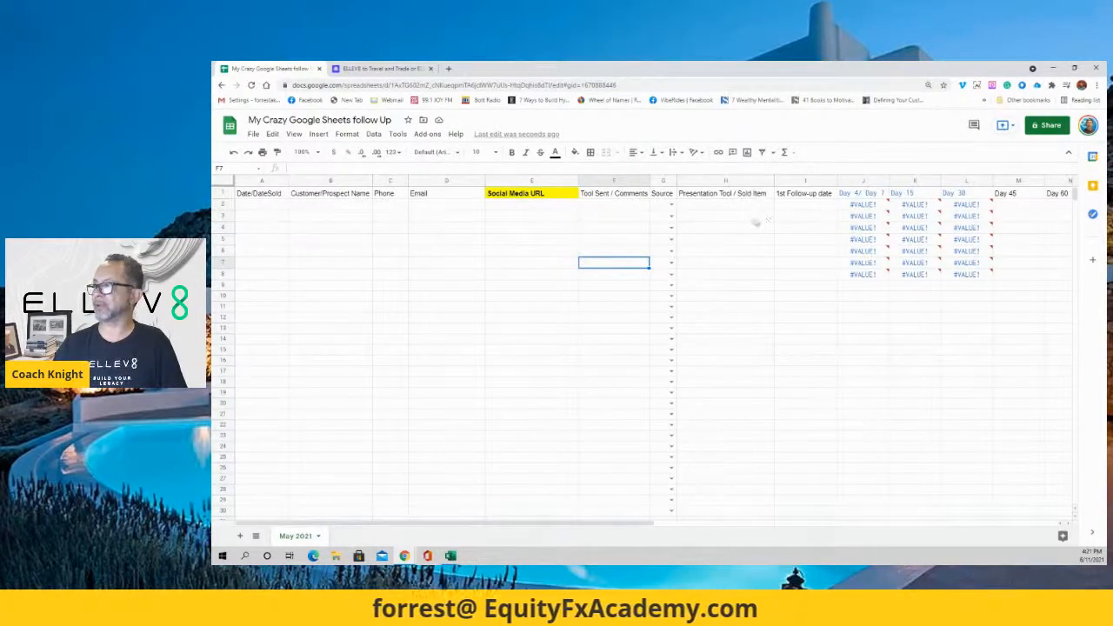
{"action": "left_click", "coordinate": [806, 208]}
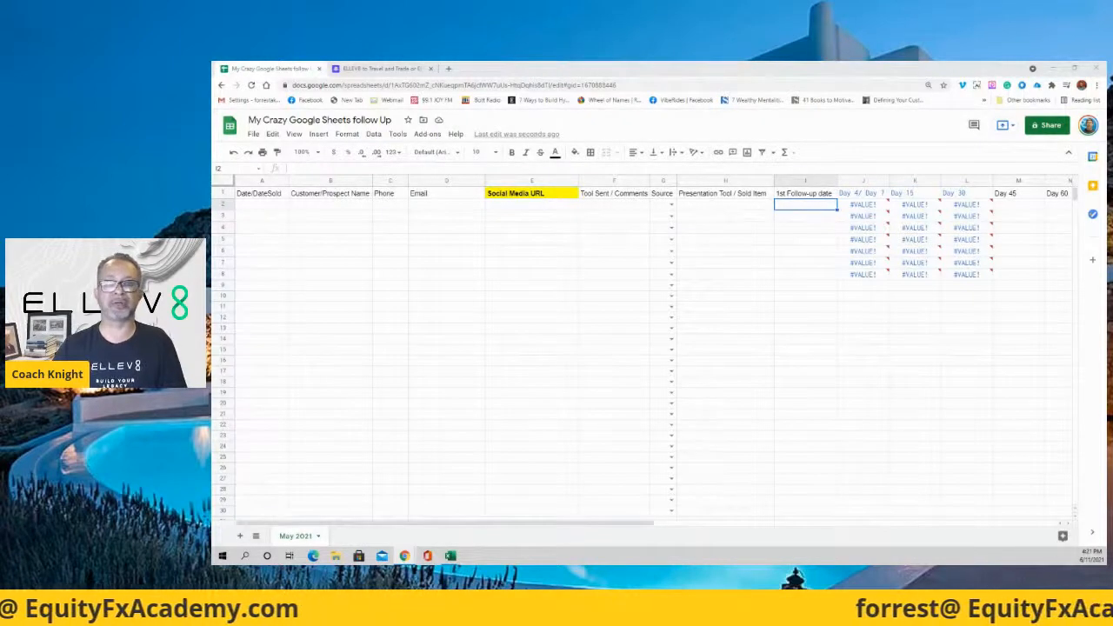
{"action": "left_click", "coordinate": [269, 209]}
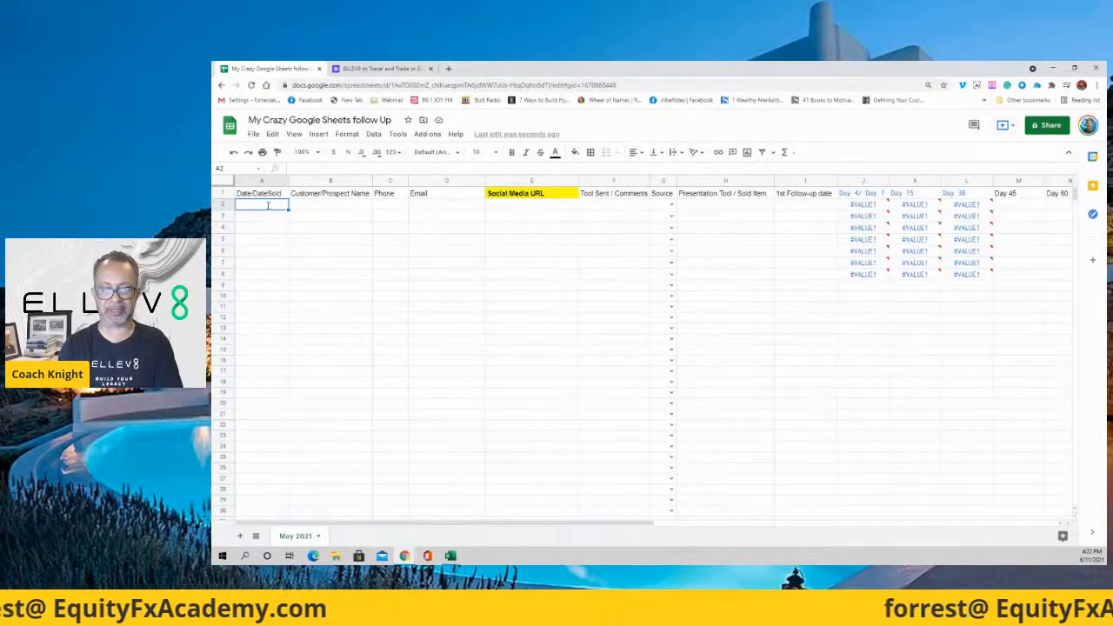
Enter the sale date 6.11.2021, the customer's name and phone number in A2:C2.
{"action": "type", "text": "6.11 2021"}
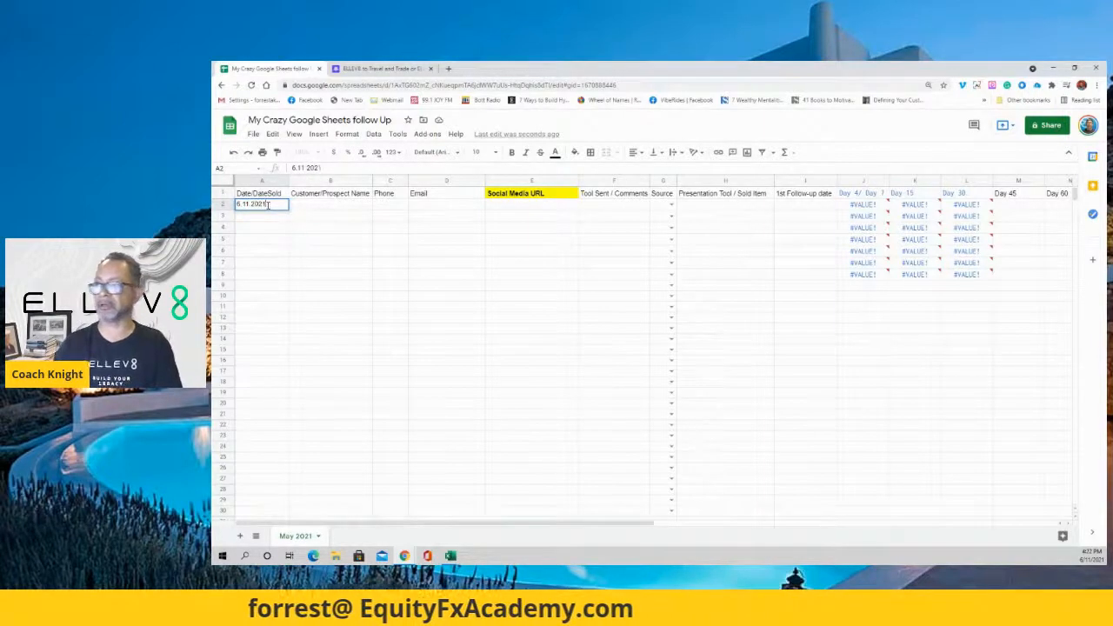
{"action": "left_click", "coordinate": [339, 207]}
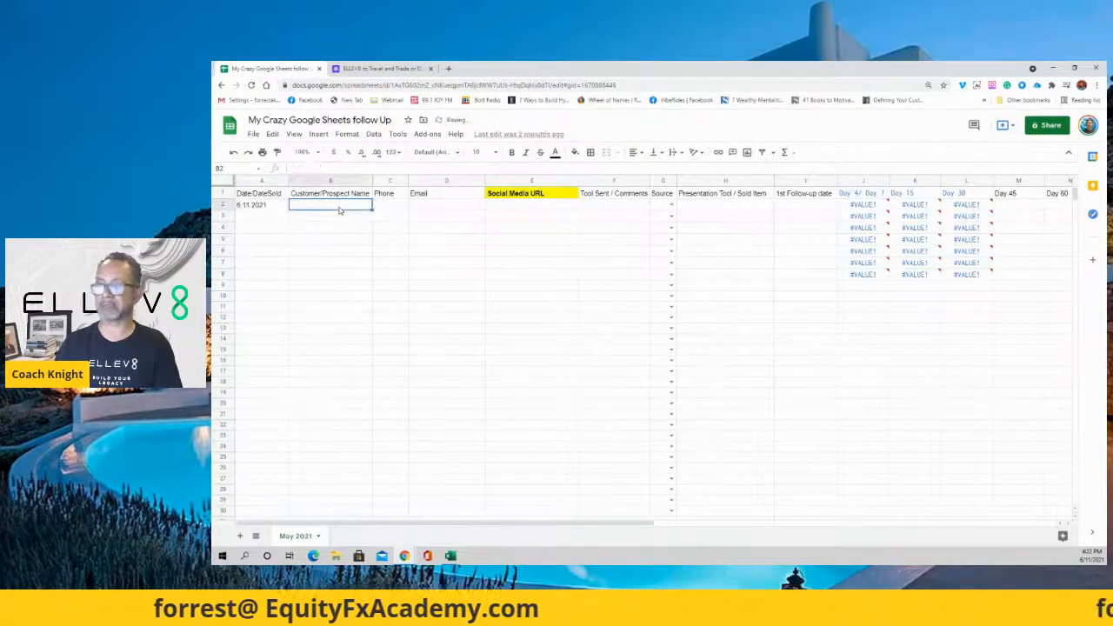
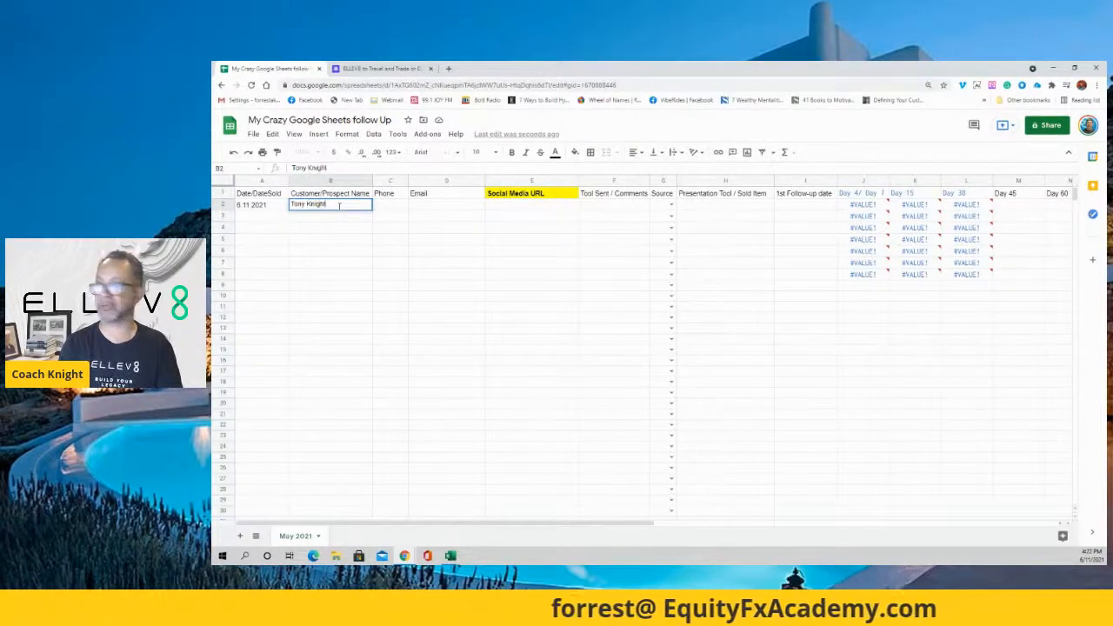
{"action": "key", "text": "Tab"}
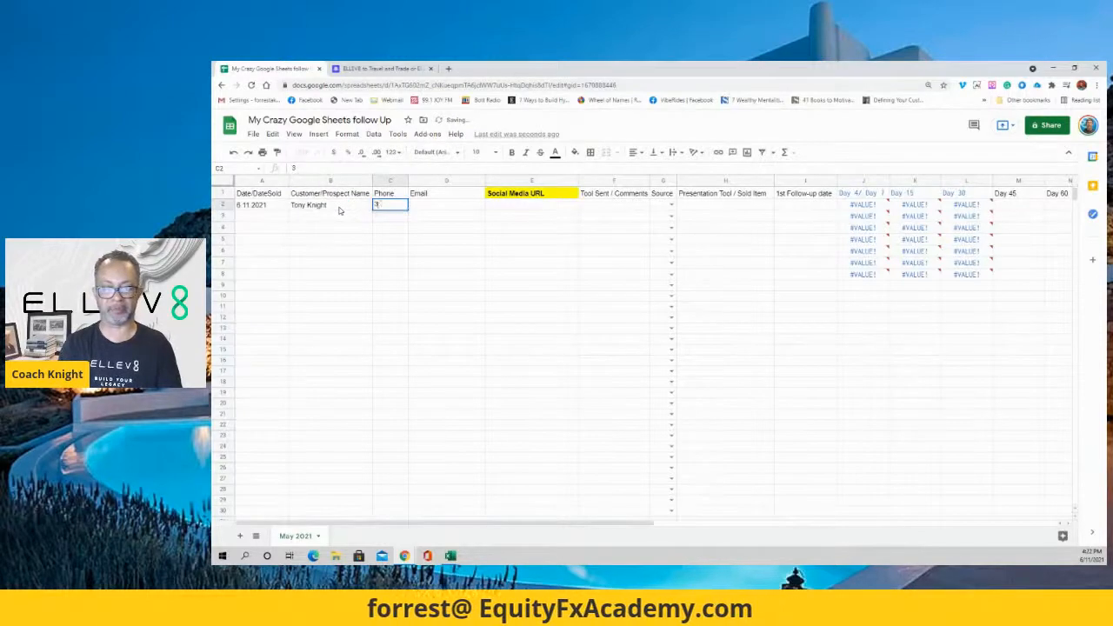
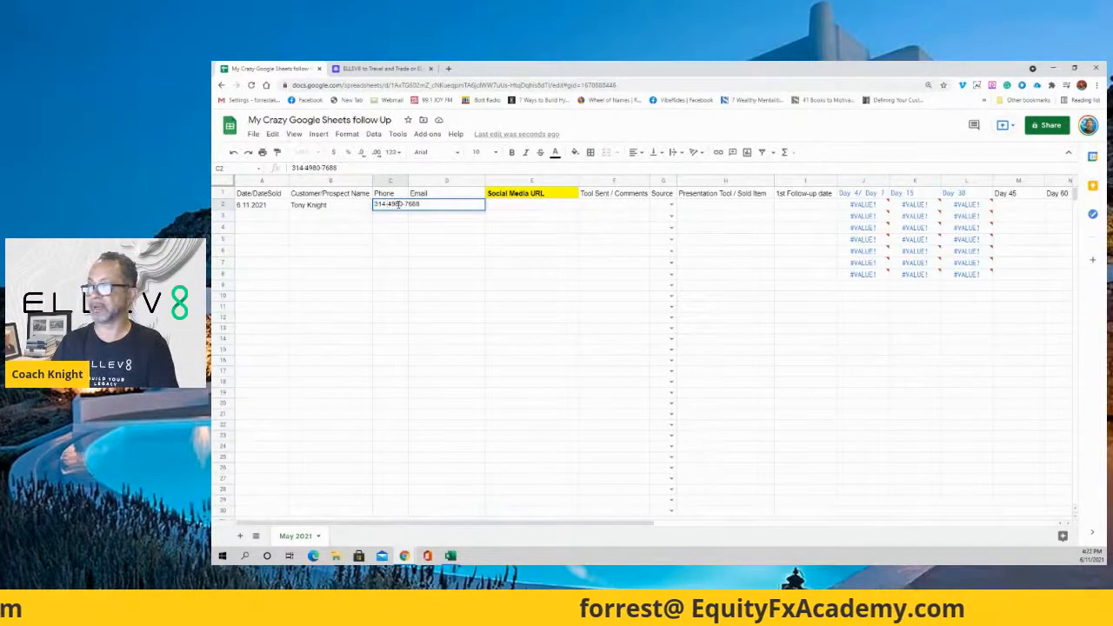
{"action": "left_click", "coordinate": [434, 241]}
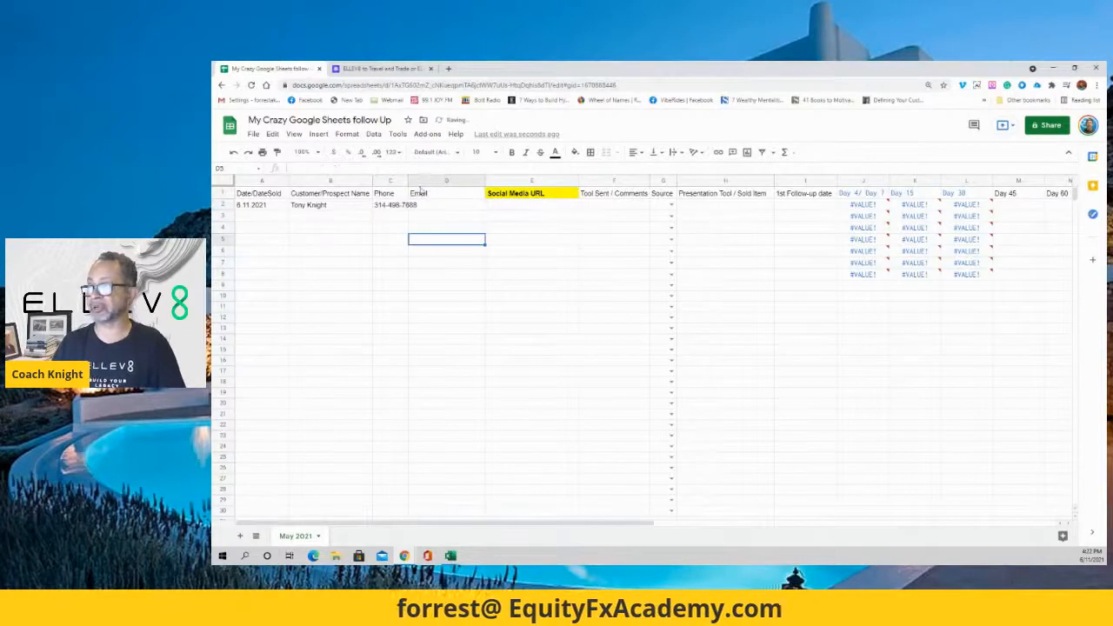
Widen the Phone column and type the customer's e-mail address into D2.
{"action": "left_click_drag", "start_coordinate": [407, 180], "coordinate": [423, 180]}
{"action": "left_click", "coordinate": [453, 207]}
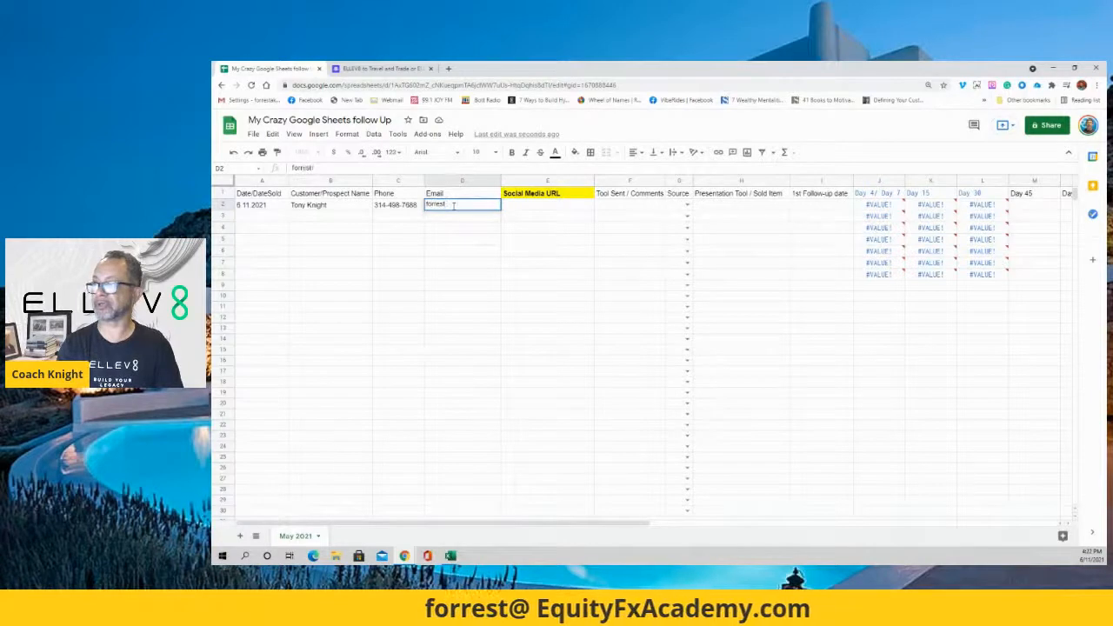
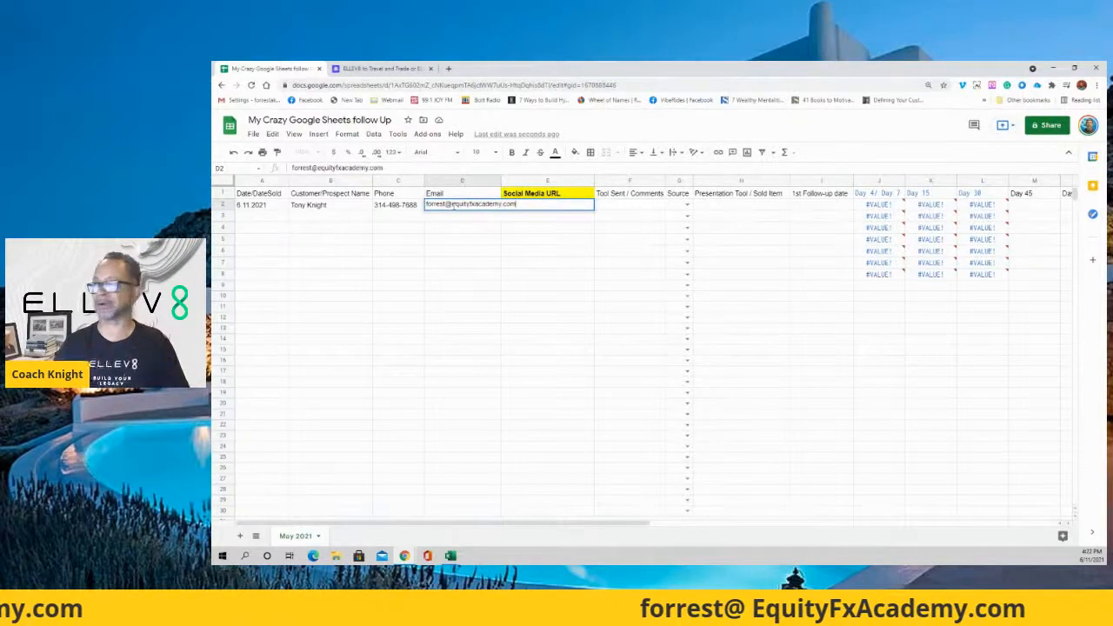
Paste the Facebook profile link into E2 as values only, widening columns D and E.
{"action": "left_click", "coordinate": [515, 230]}
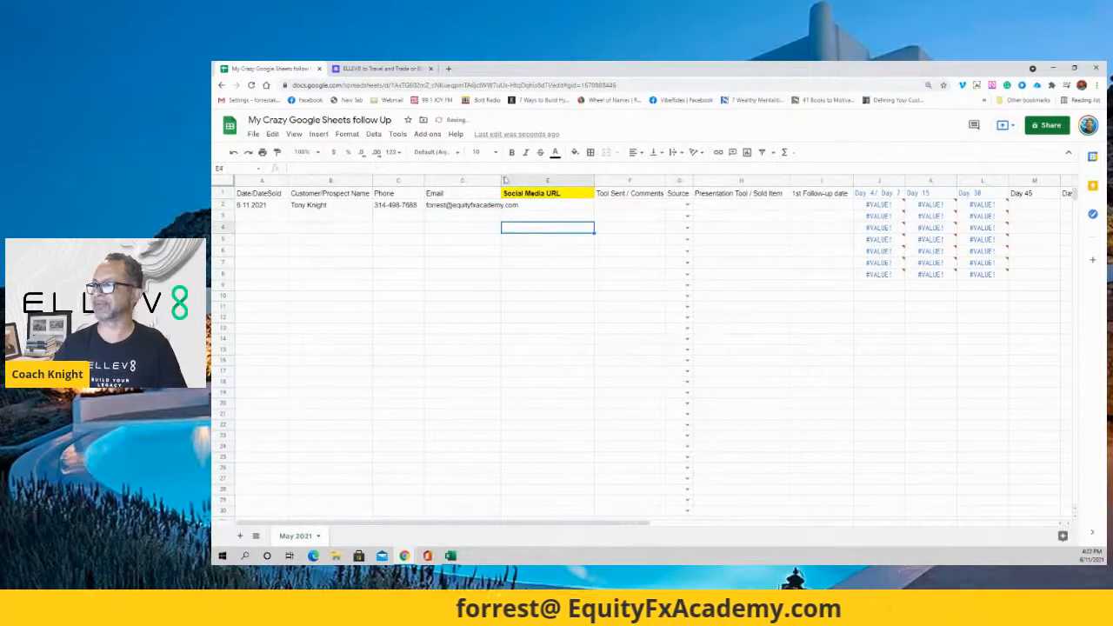
{"action": "left_click_drag", "start_coordinate": [501, 180], "coordinate": [525, 180]}
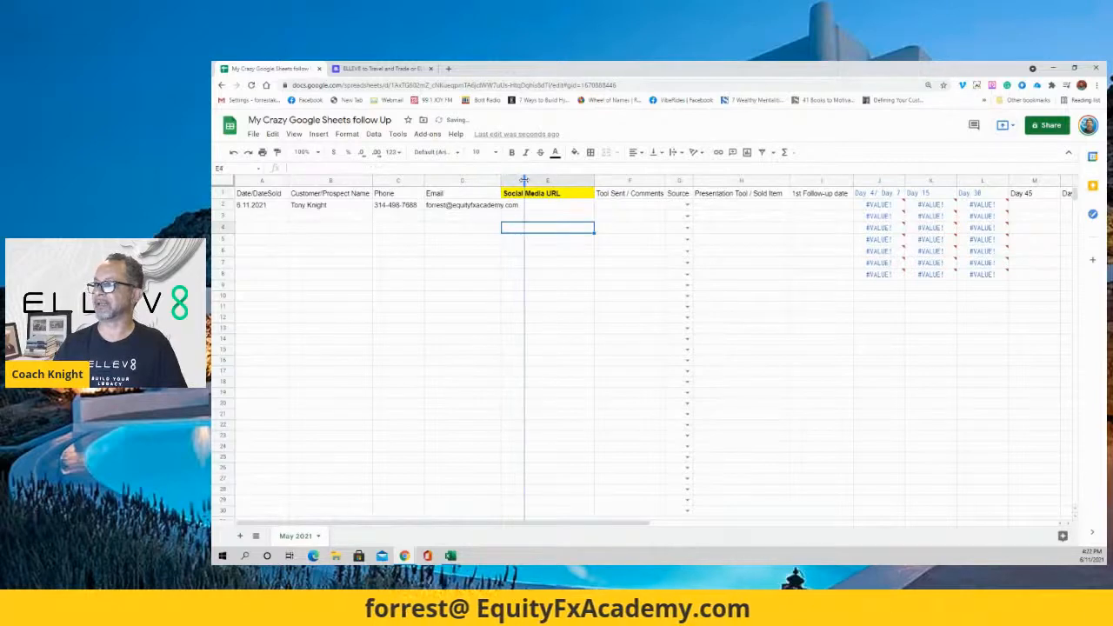
{"action": "right_click", "coordinate": [561, 206]}
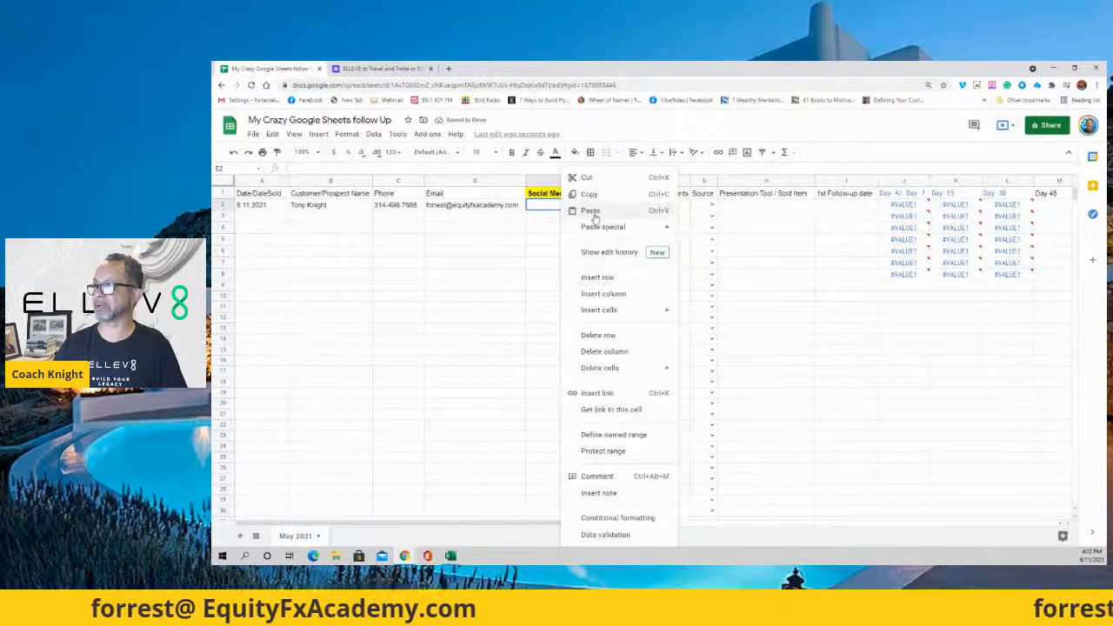
{"action": "mouse_move", "coordinate": [594, 229]}
{"action": "left_click", "coordinate": [709, 231]}
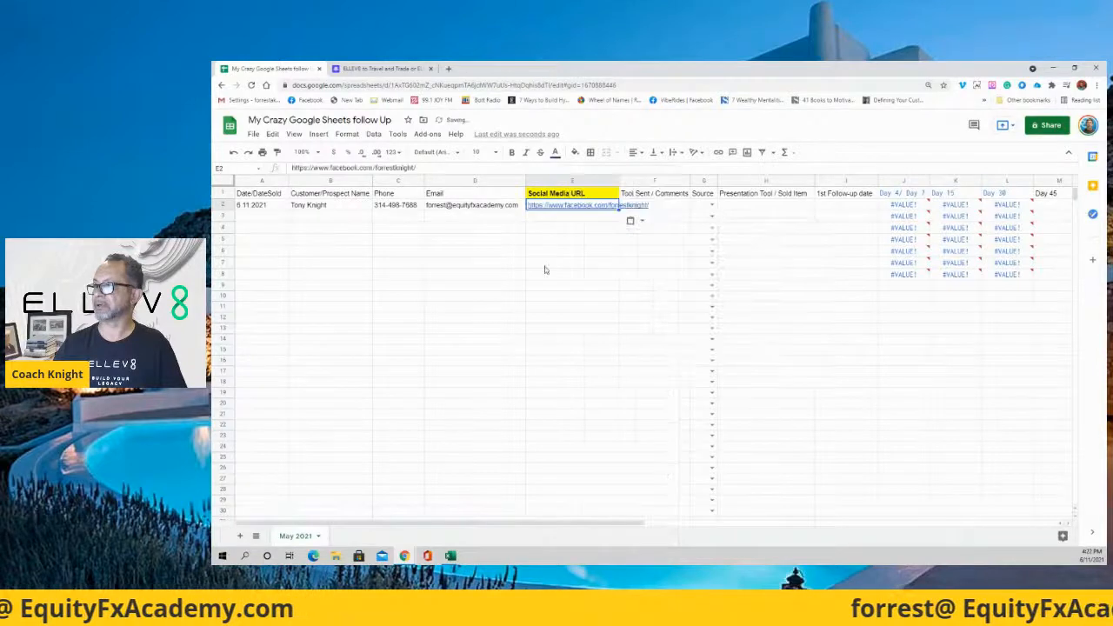
{"action": "left_click", "coordinate": [578, 258]}
{"action": "left_click", "coordinate": [656, 206]}
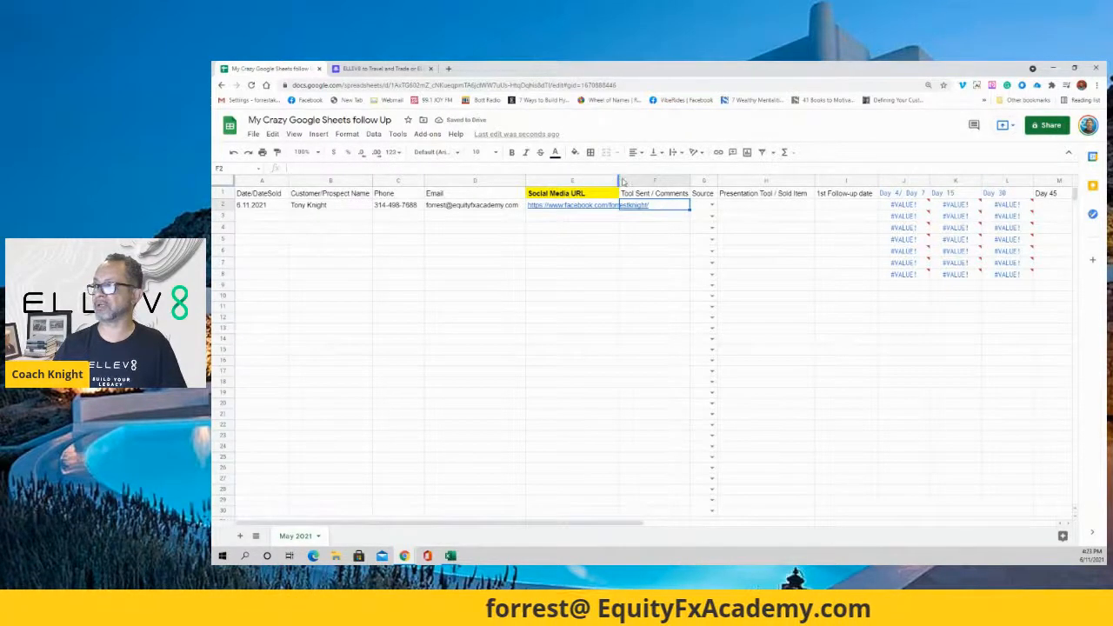
{"action": "left_click_drag", "start_coordinate": [643, 180], "coordinate": [653, 179]}
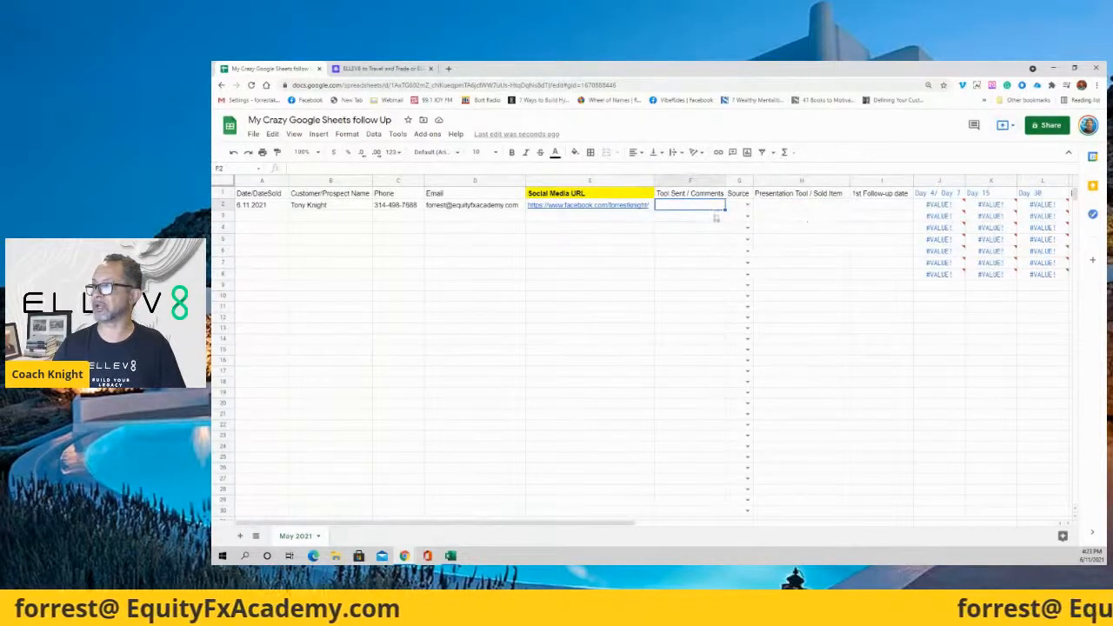
{"action": "left_click", "coordinate": [676, 181]}
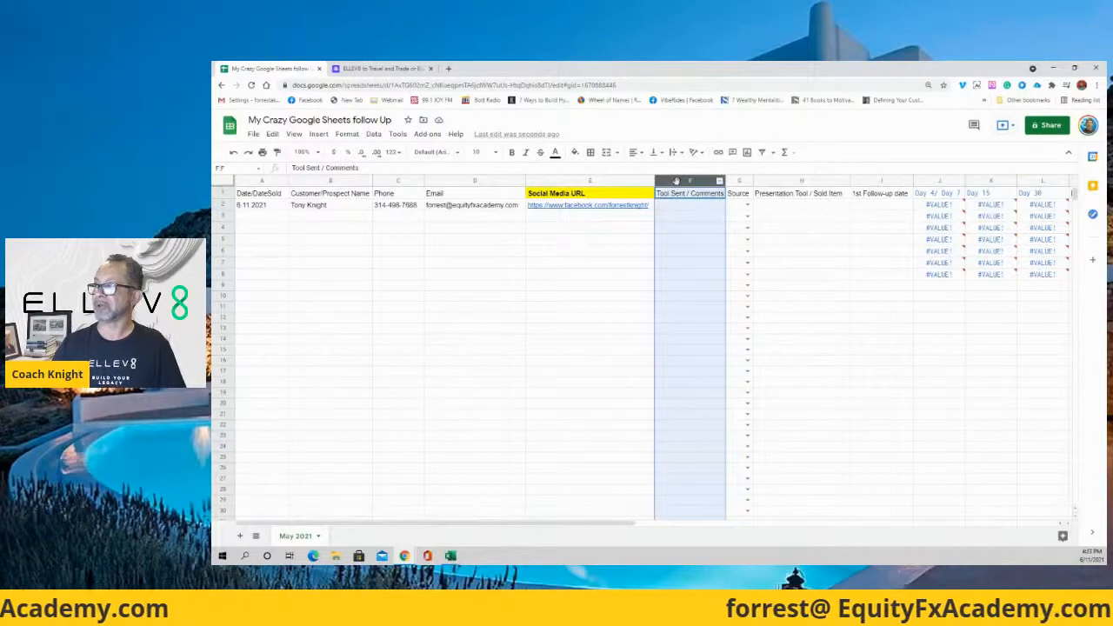
{"action": "right_click", "coordinate": [677, 181]}
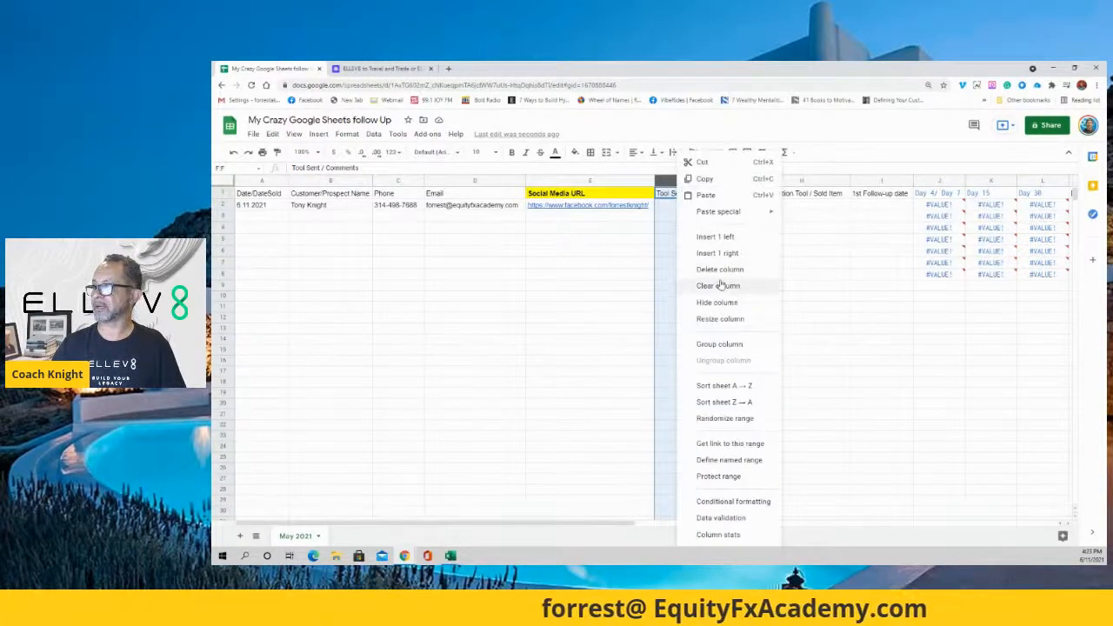
{"action": "left_click", "coordinate": [818, 267]}
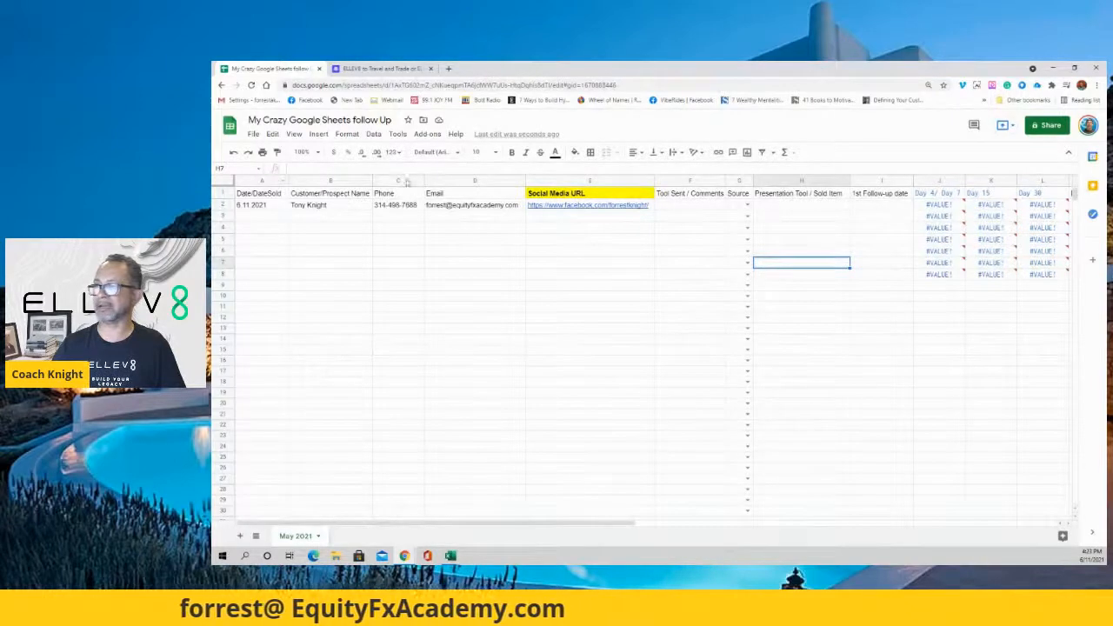
{"action": "left_click", "coordinate": [500, 182]}
{"action": "right_click", "coordinate": [502, 181]}
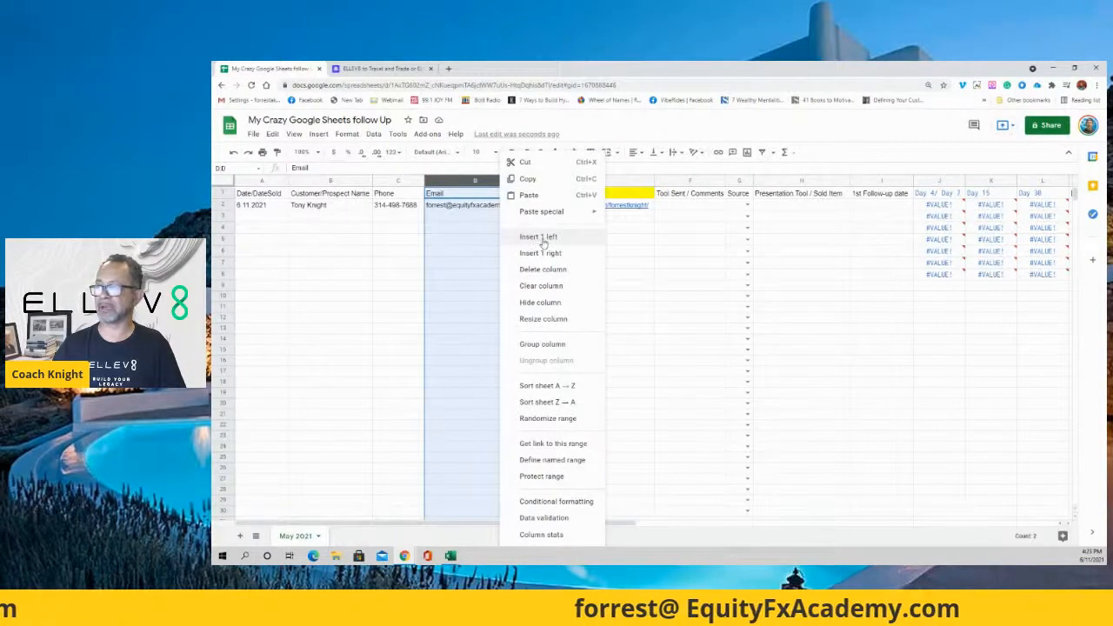
{"action": "left_click", "coordinate": [474, 228]}
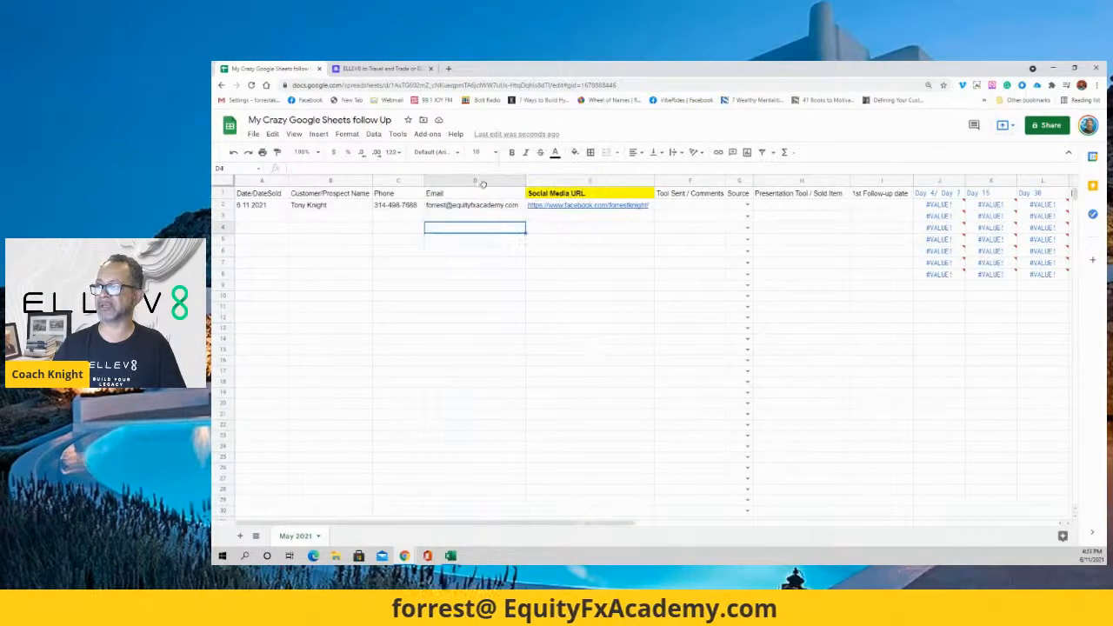
{"action": "left_click", "coordinate": [485, 181]}
{"action": "right_click", "coordinate": [485, 181]}
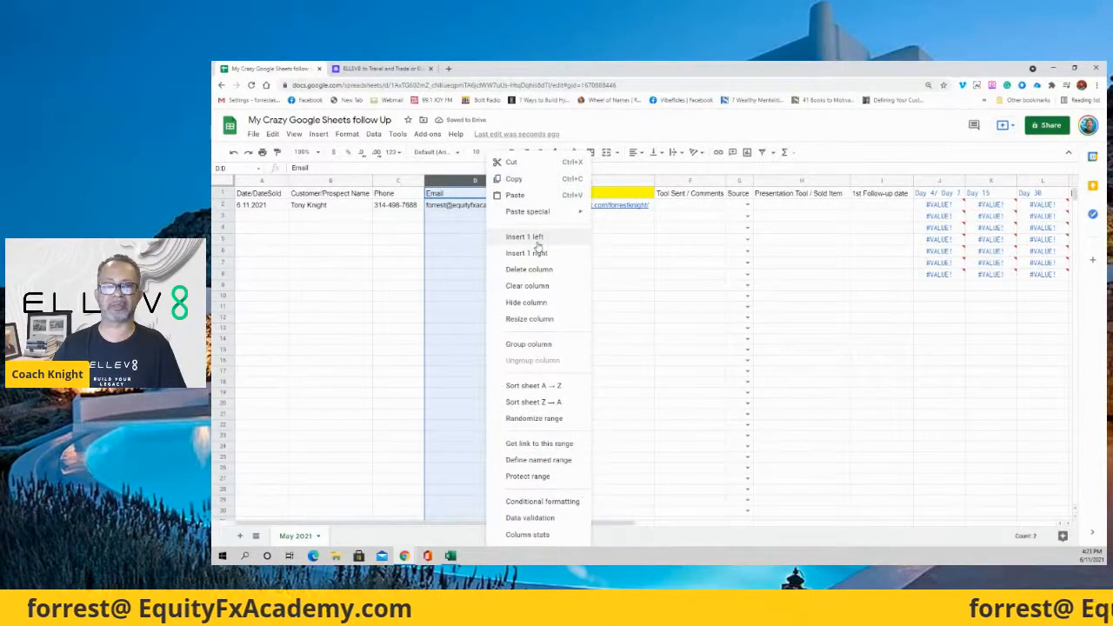
{"action": "left_click", "coordinate": [677, 241]}
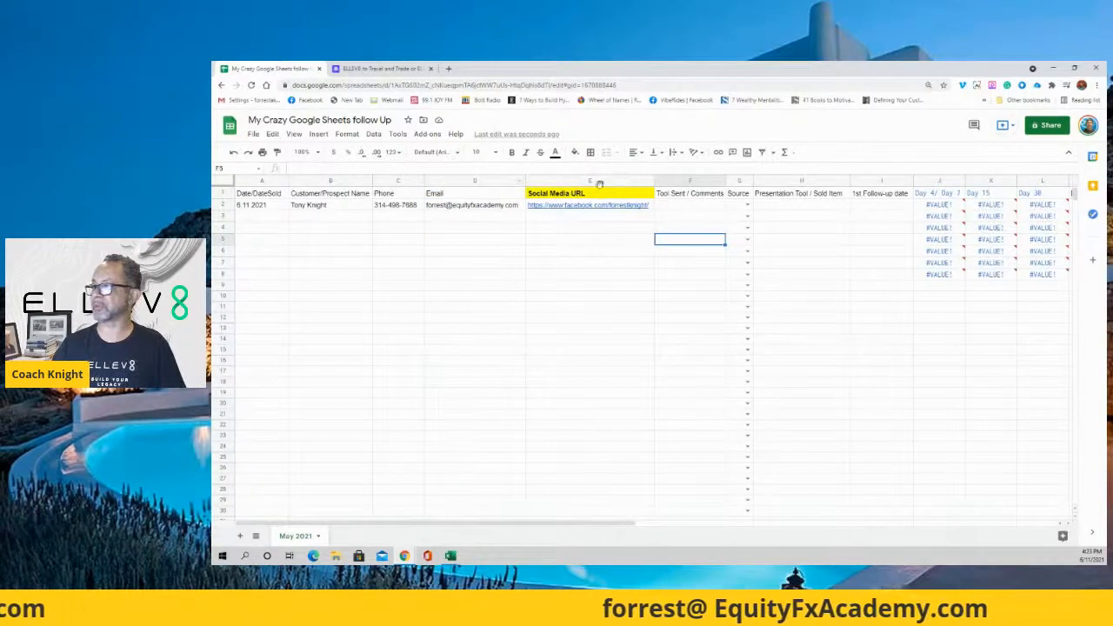
{"action": "left_click", "coordinate": [603, 183]}
{"action": "left_click", "coordinate": [604, 262]}
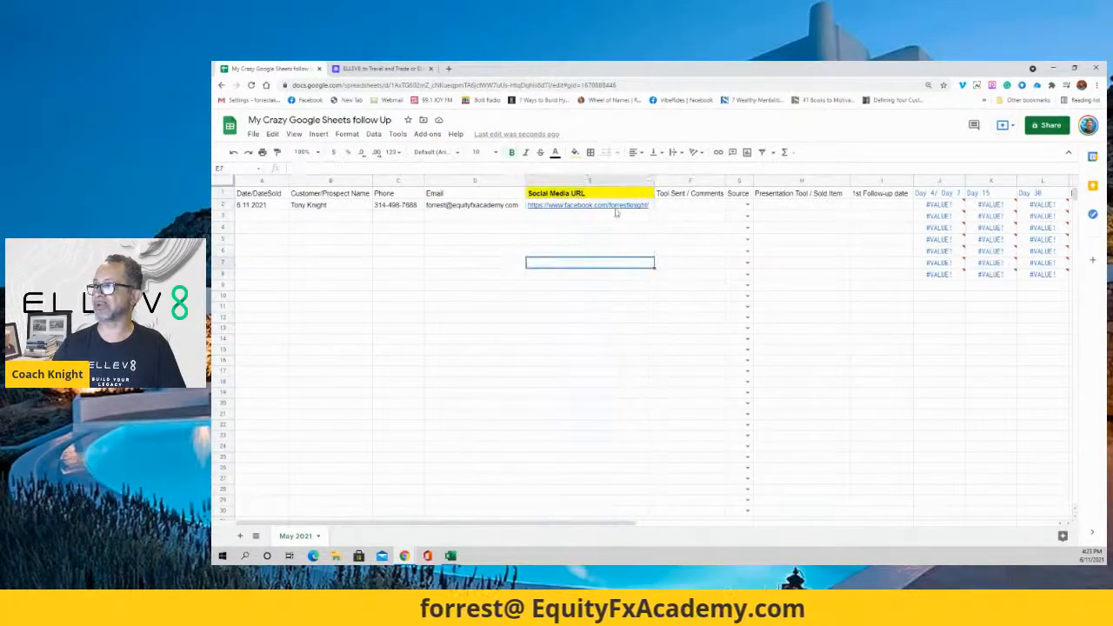
{"action": "left_click_drag", "start_coordinate": [623, 185], "coordinate": [591, 187]}
{"action": "left_click", "coordinate": [589, 250]}
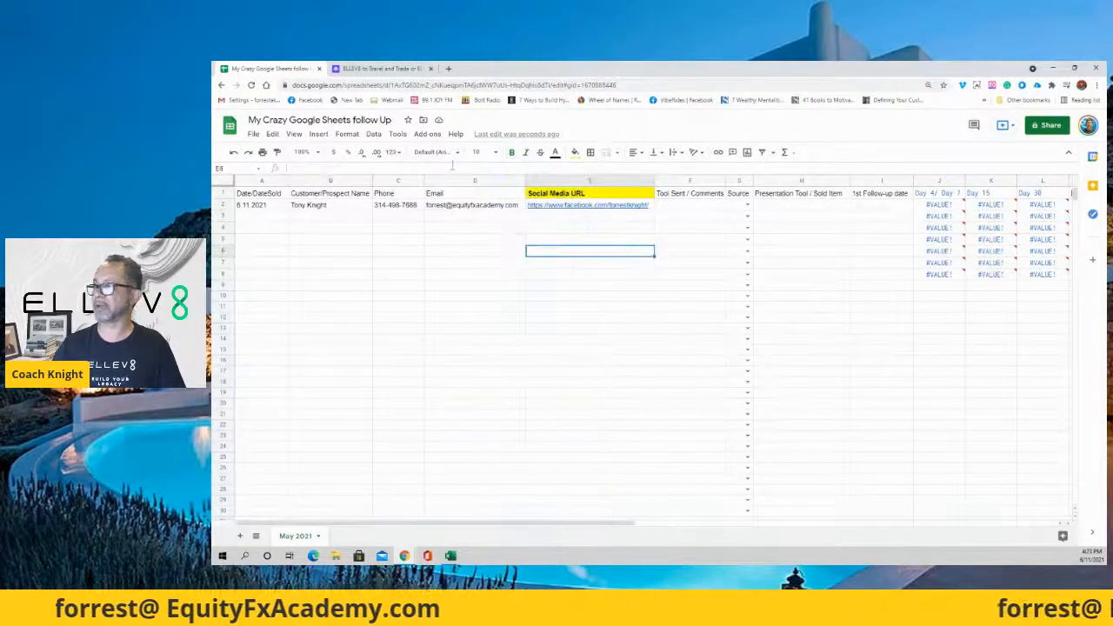
Enter '18 Overview' in F2 and set G2's source to FB.
{"action": "left_click", "coordinate": [683, 206]}
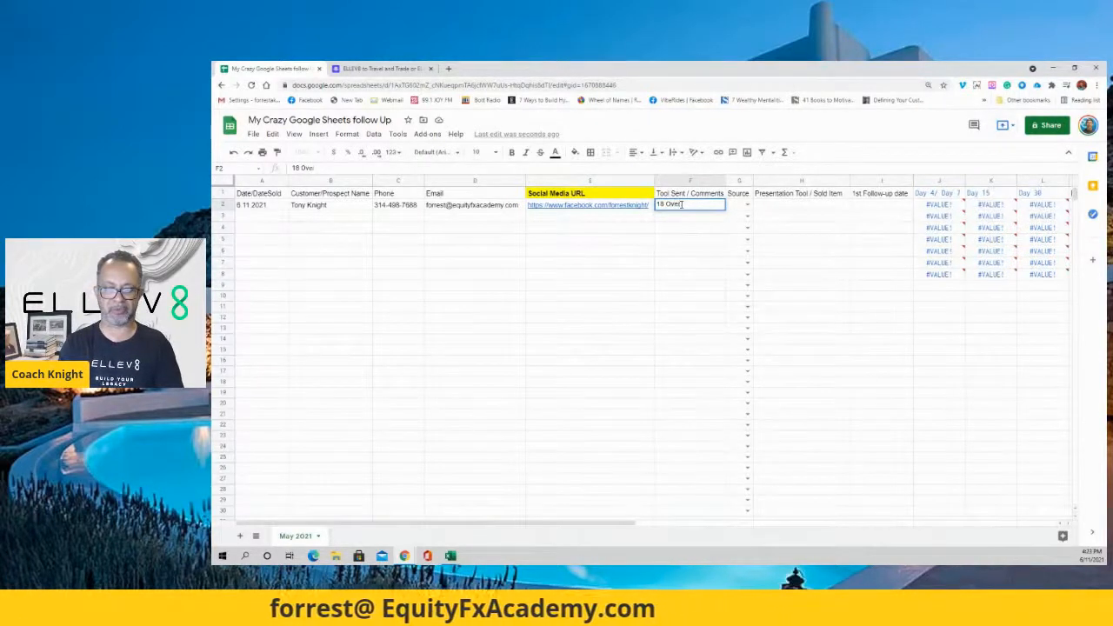
{"action": "key", "text": "Return"}
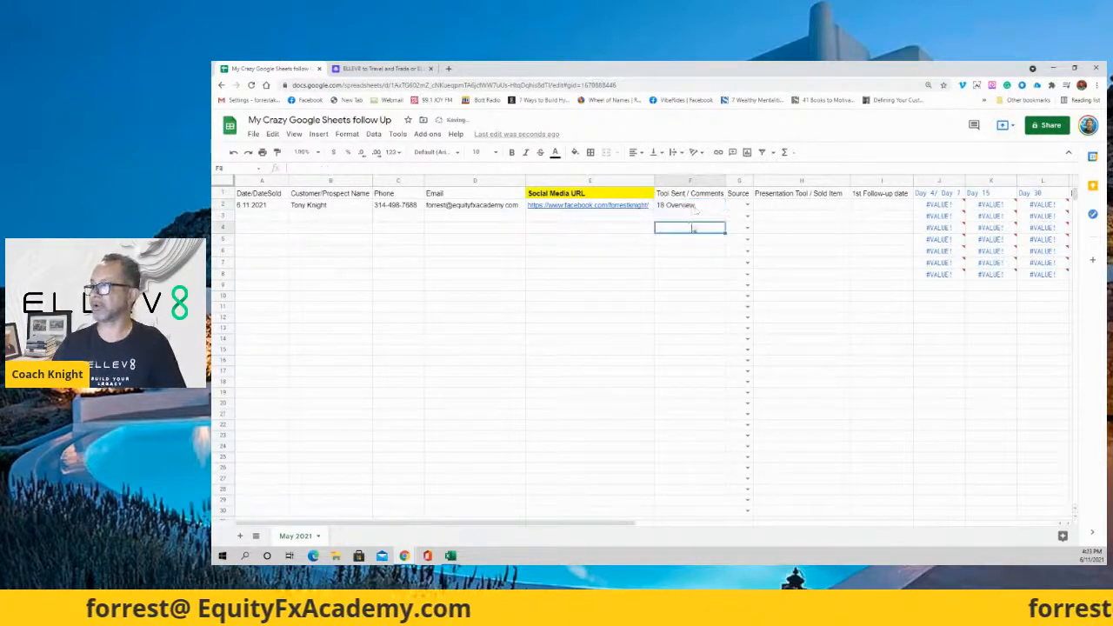
{"action": "left_click", "coordinate": [744, 207]}
{"action": "left_click", "coordinate": [746, 206]}
{"action": "left_click", "coordinate": [738, 219]}
{"action": "left_click", "coordinate": [774, 262]}
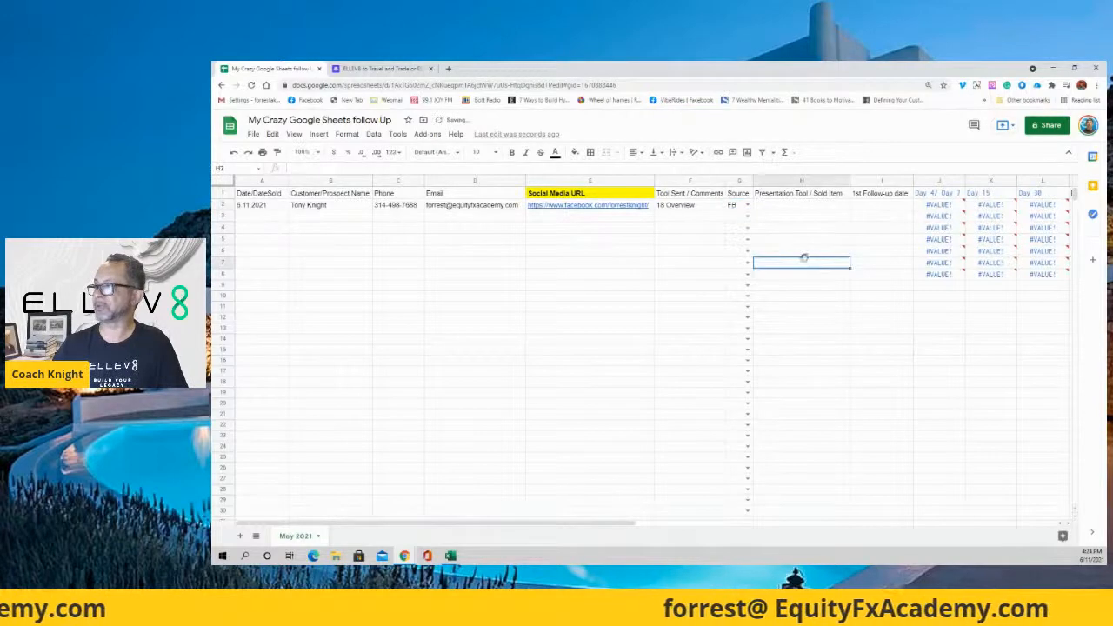
Copy '18 Overview' from F2 into H2 as values only.
{"action": "left_click", "coordinate": [776, 207]}
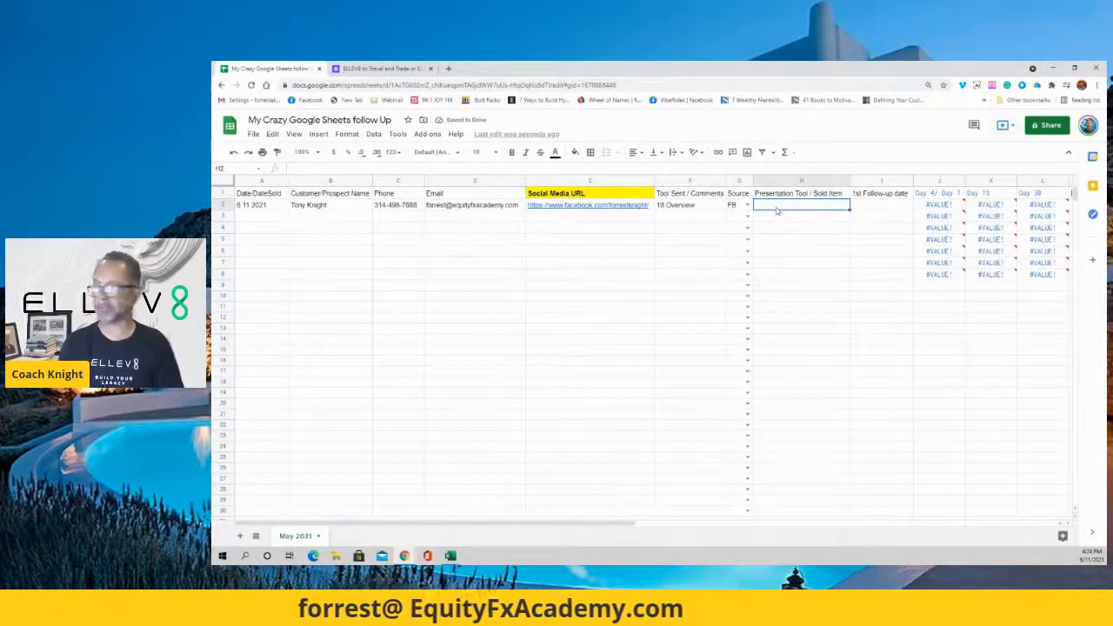
{"action": "left_click", "coordinate": [692, 205]}
{"action": "right_click", "coordinate": [691, 205]}
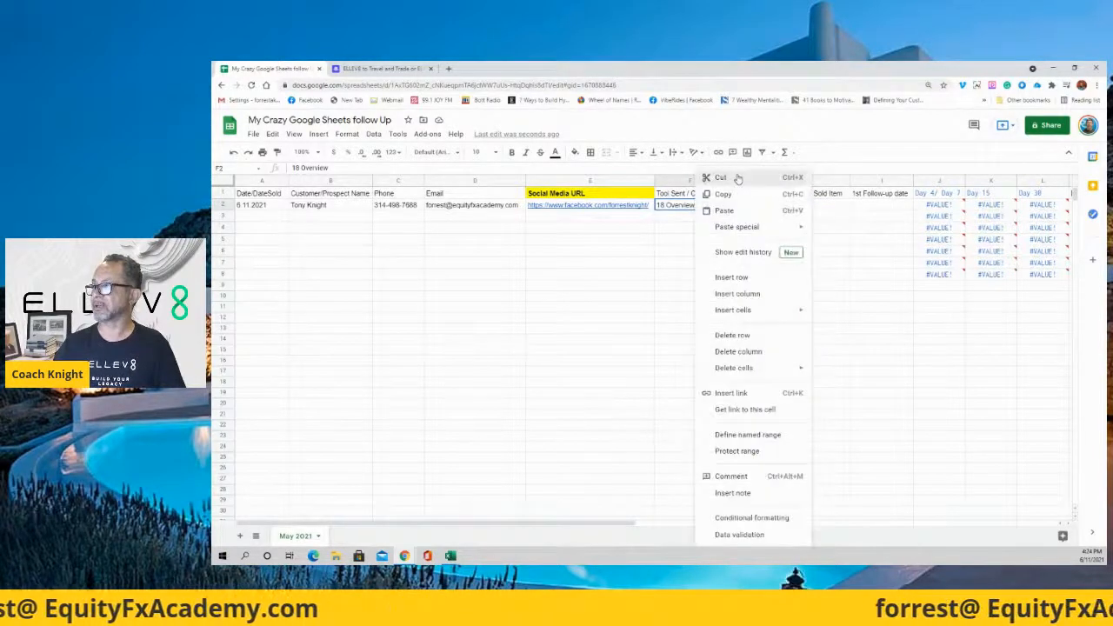
{"action": "left_click", "coordinate": [727, 195]}
{"action": "right_click", "coordinate": [777, 205]}
{"action": "mouse_move", "coordinate": [833, 224]}
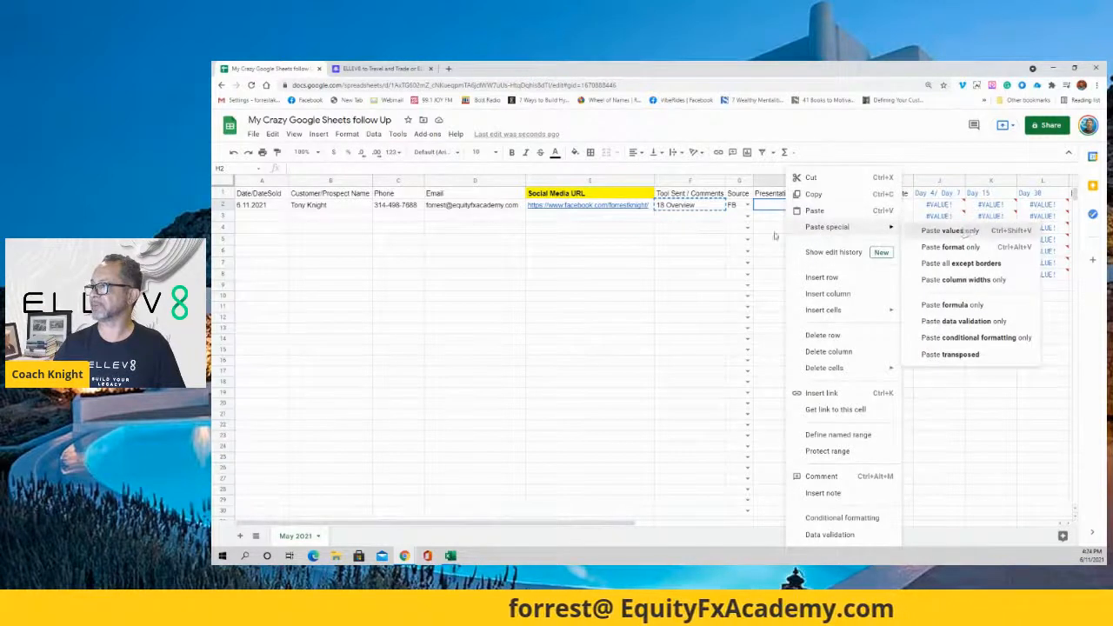
{"action": "left_click", "coordinate": [949, 231]}
Replace F2's entry with 'Car Sales'.
{"action": "left_click", "coordinate": [700, 209]}
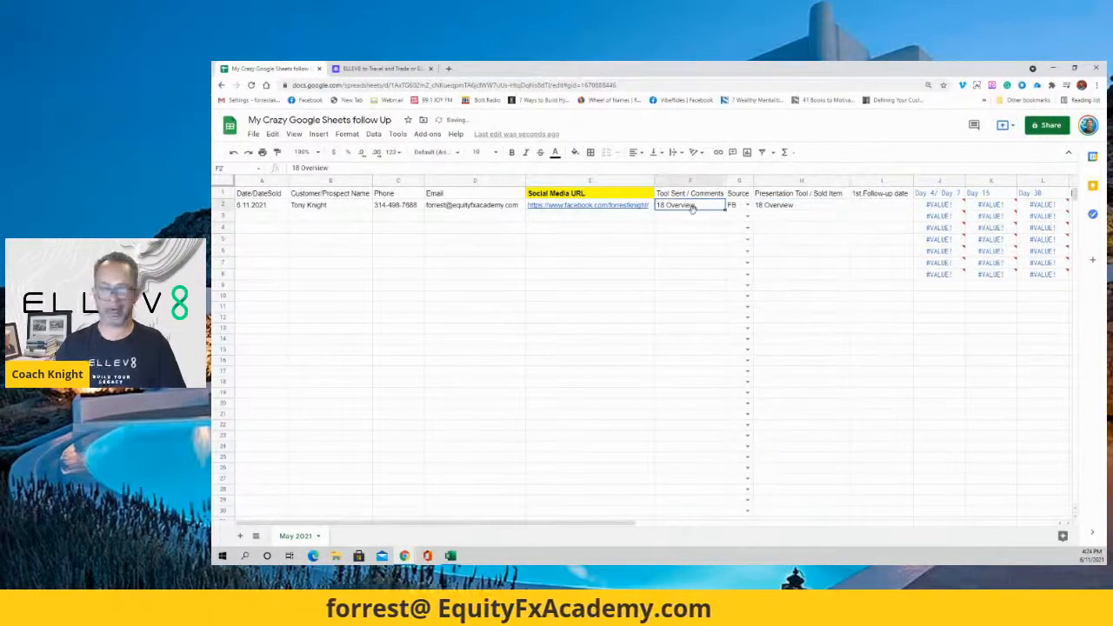
{"action": "type", "text": "Car Sales"}
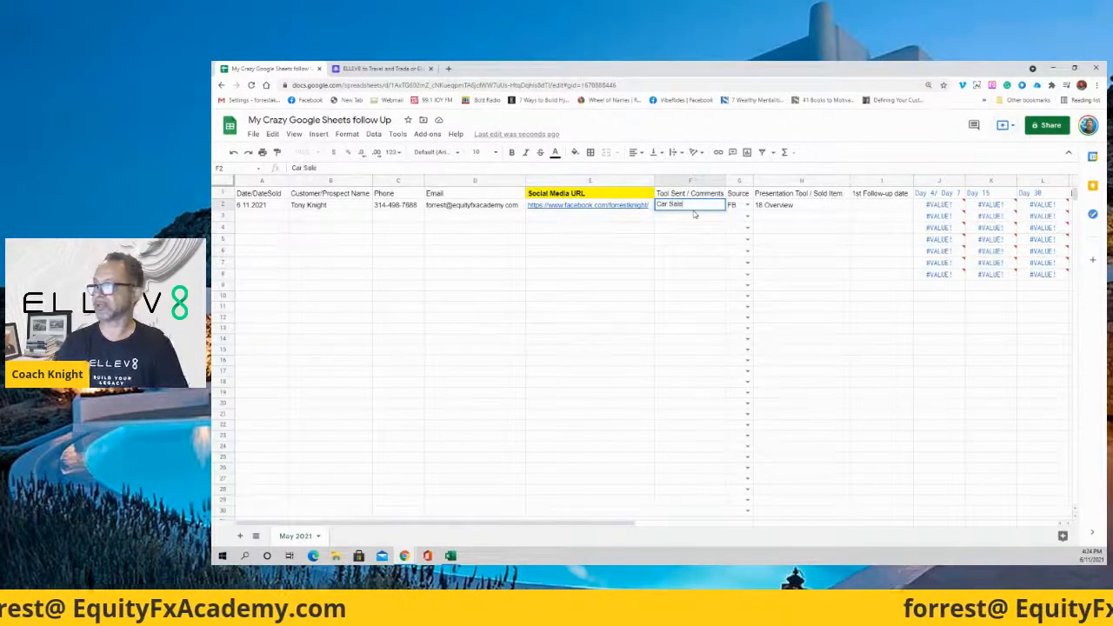
{"action": "left_click", "coordinate": [684, 266]}
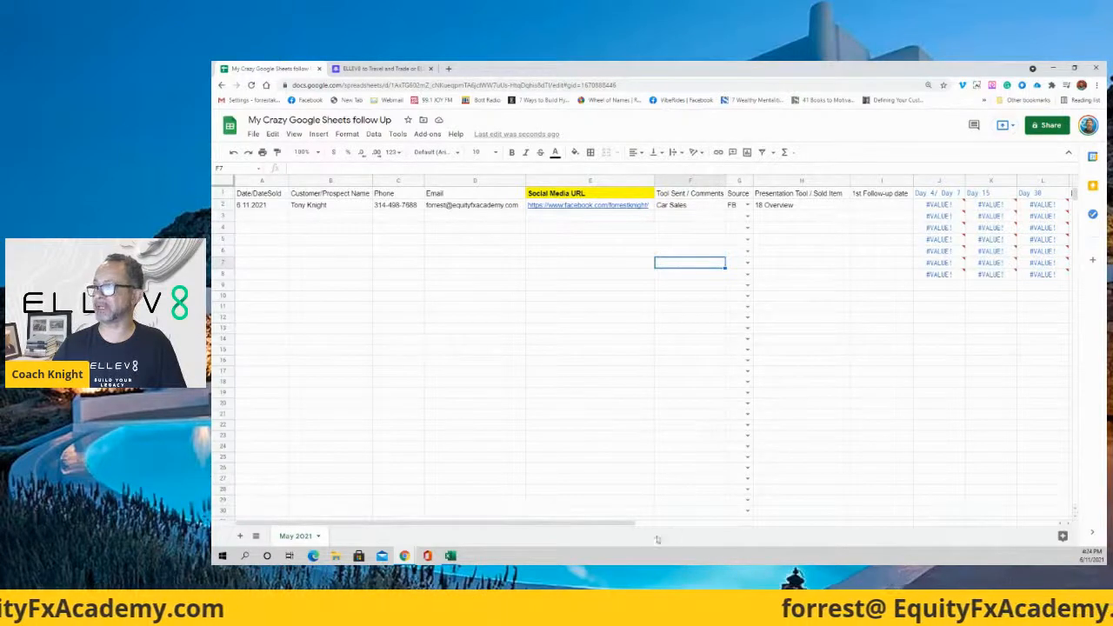
Prepend 'LI,' to G2's data validation list so it reads LI, FB, IG, TWT, VRP.
{"action": "left_click_drag", "start_coordinate": [587, 528], "coordinate": [680, 524]}
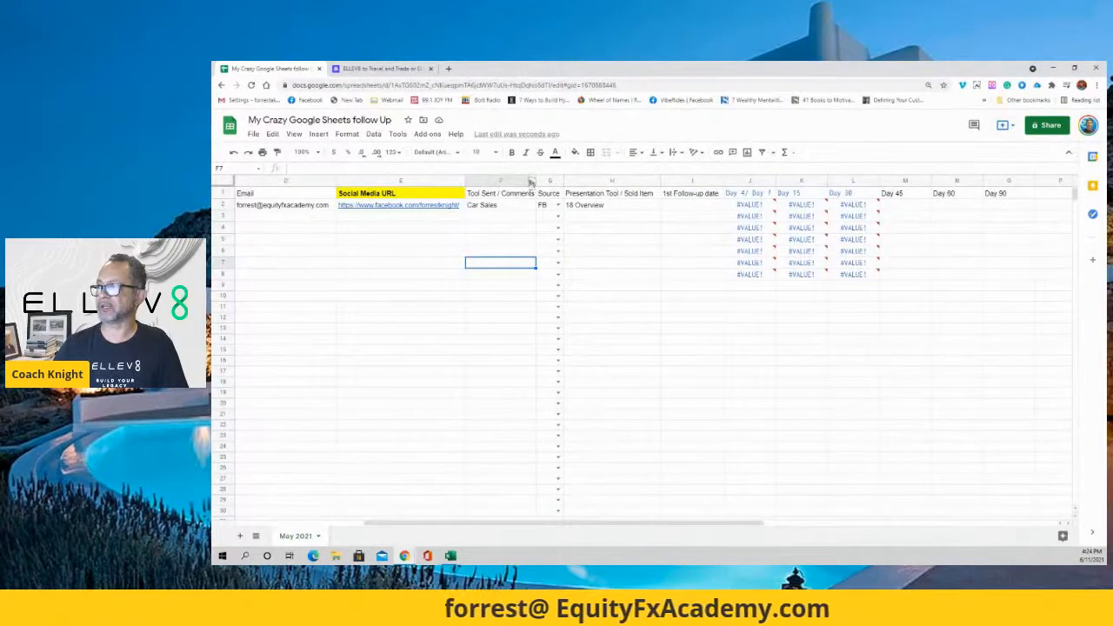
{"action": "left_click", "coordinate": [548, 206]}
{"action": "left_click", "coordinate": [615, 252]}
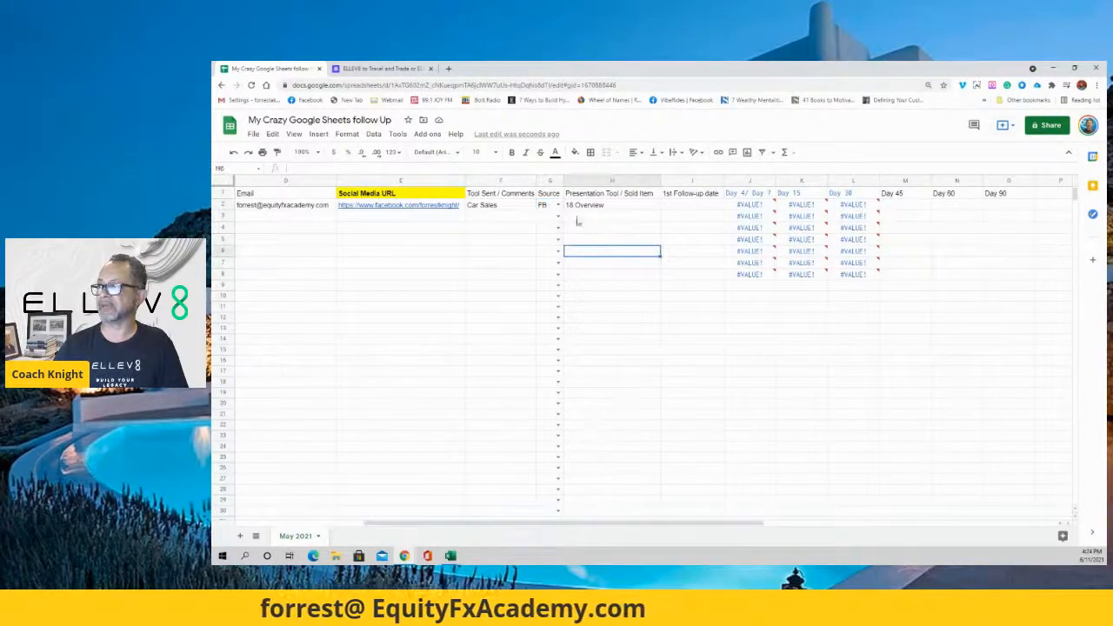
{"action": "right_click", "coordinate": [549, 207]}
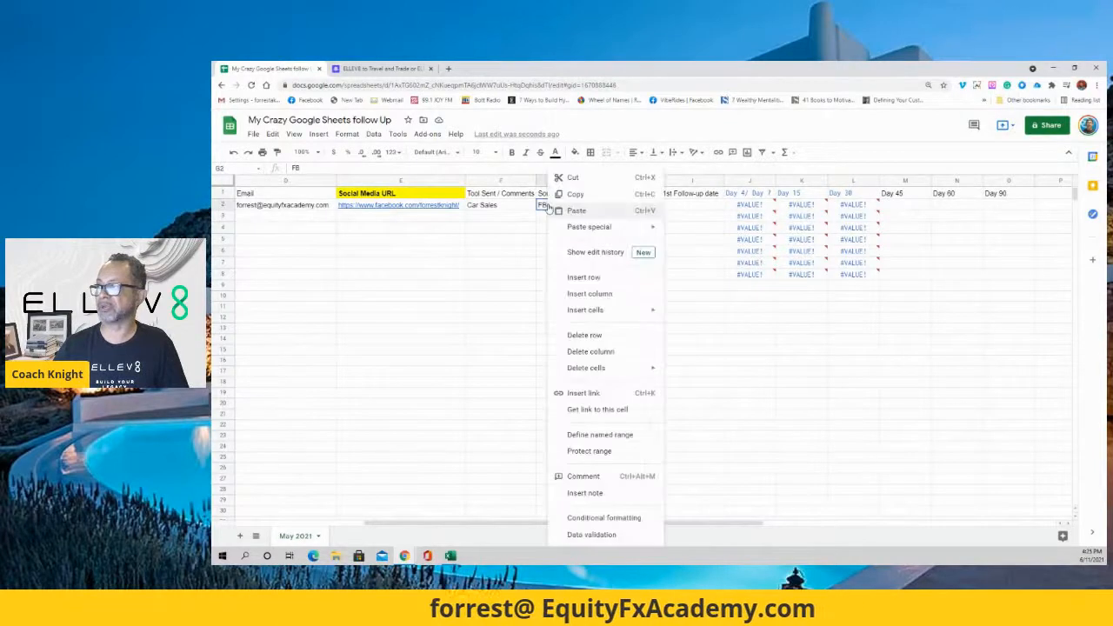
{"action": "left_click", "coordinate": [590, 535]}
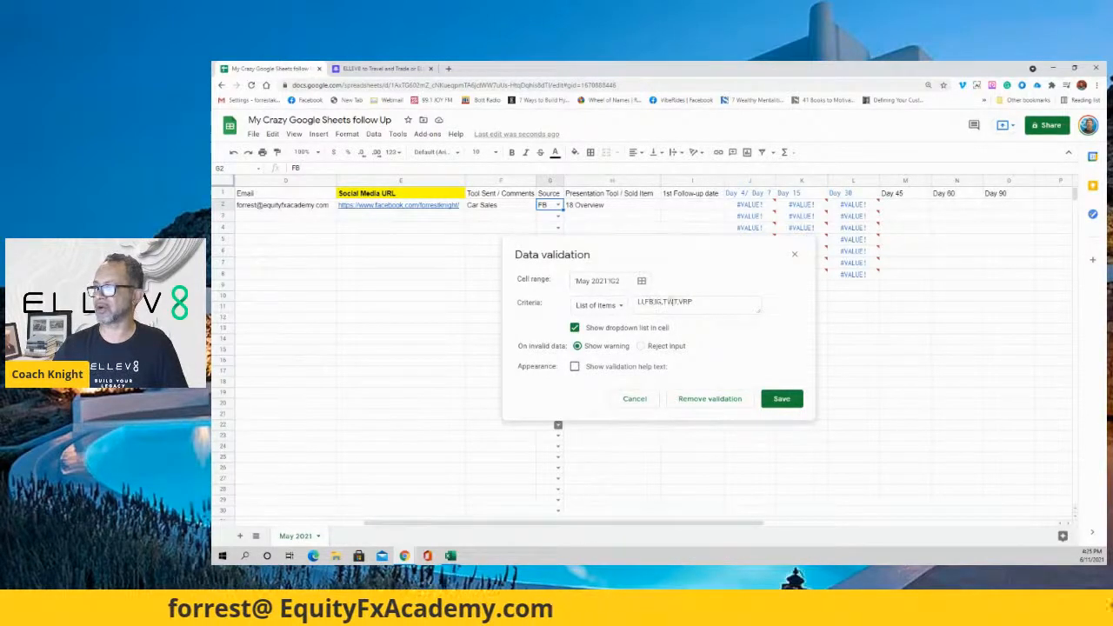
{"action": "left_click", "coordinate": [640, 302]}
{"action": "type", "text": "LI,"}
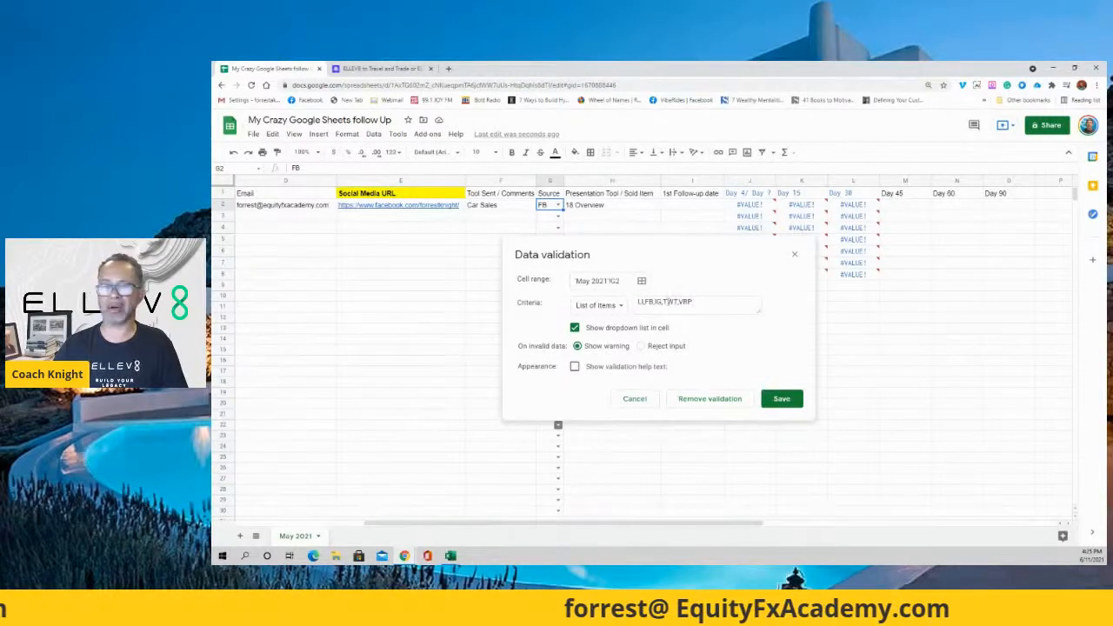
{"action": "left_click_drag", "start_coordinate": [637, 302], "coordinate": [671, 301]}
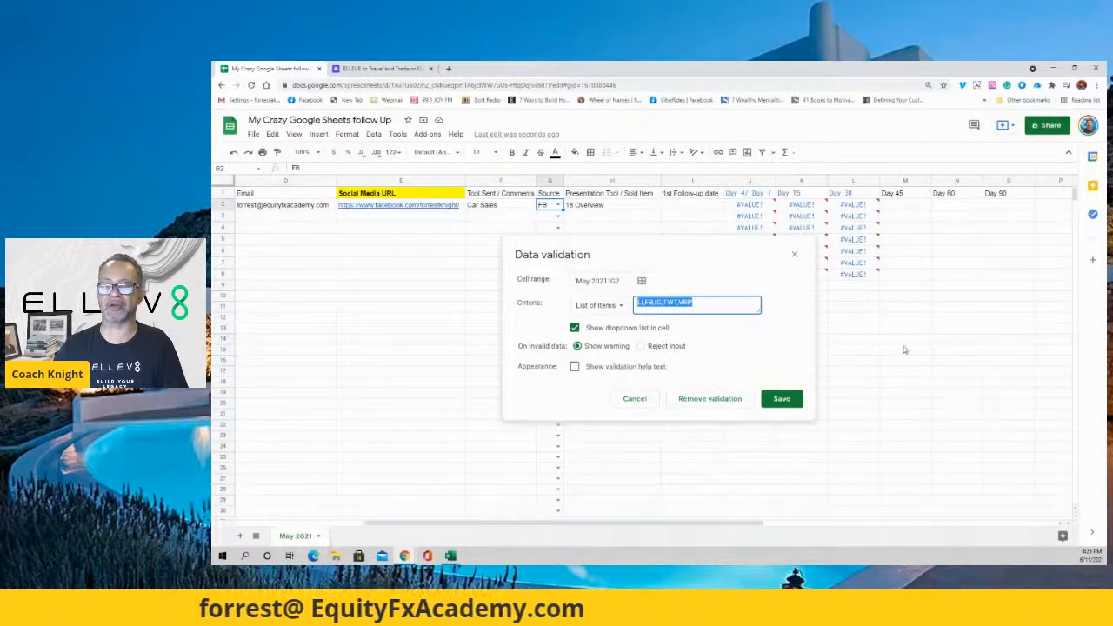
{"action": "left_click", "coordinate": [781, 399]}
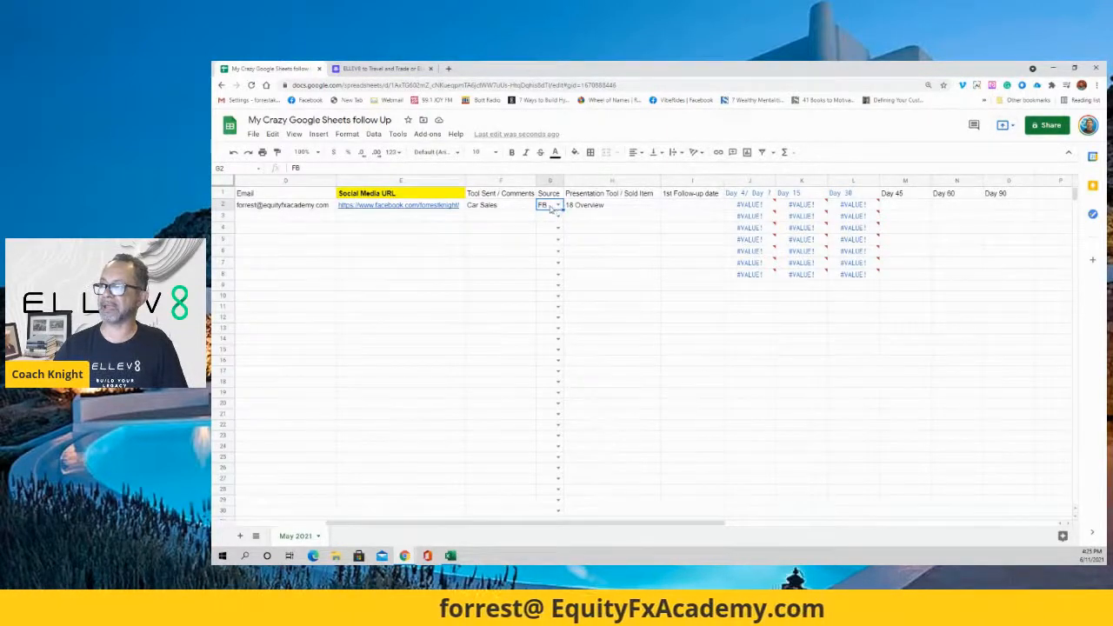
Re-save the Source validation rule and fill G2's FB value down to row 50.
{"action": "right_click", "coordinate": [551, 208]}
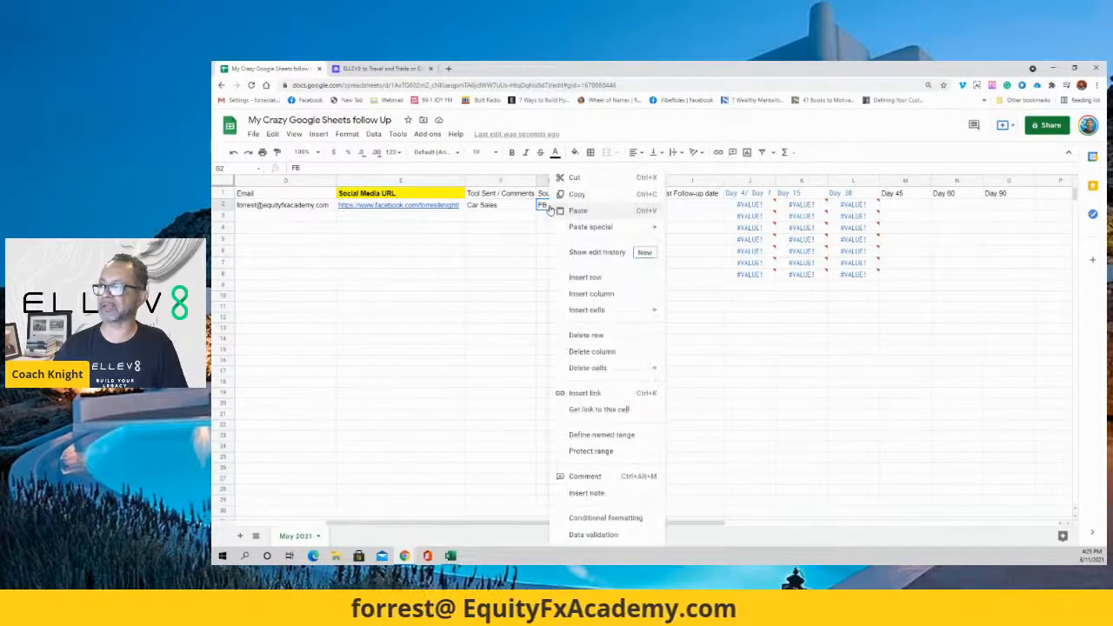
{"action": "left_click", "coordinate": [592, 534]}
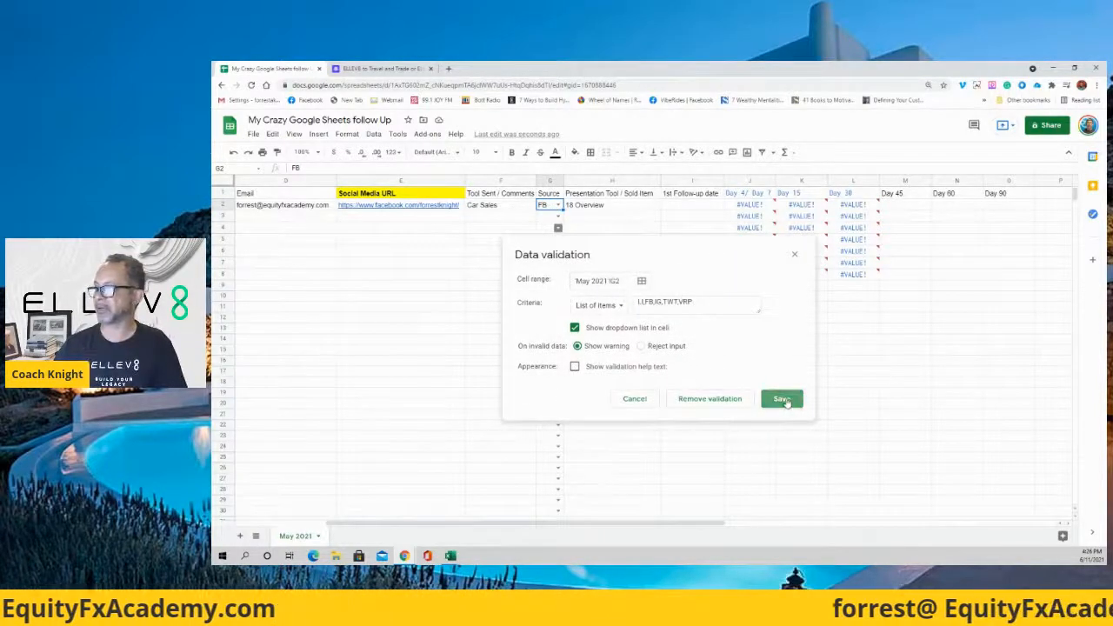
{"action": "left_click", "coordinate": [781, 398]}
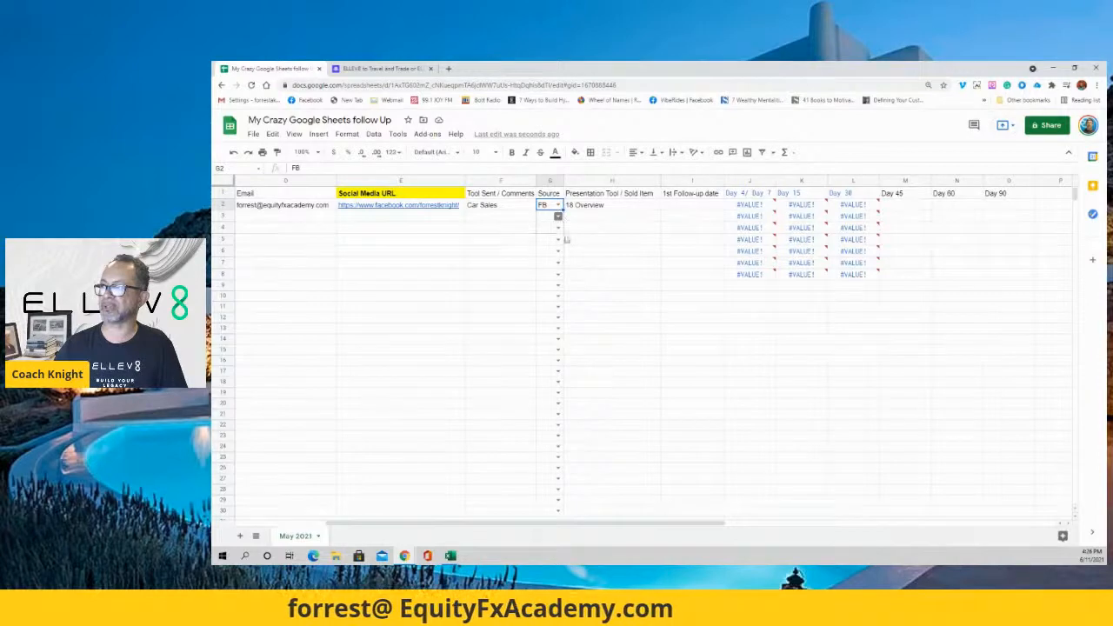
{"action": "scroll", "coordinate": [548, 522], "scroll_direction": "down", "scroll_amount": 5}
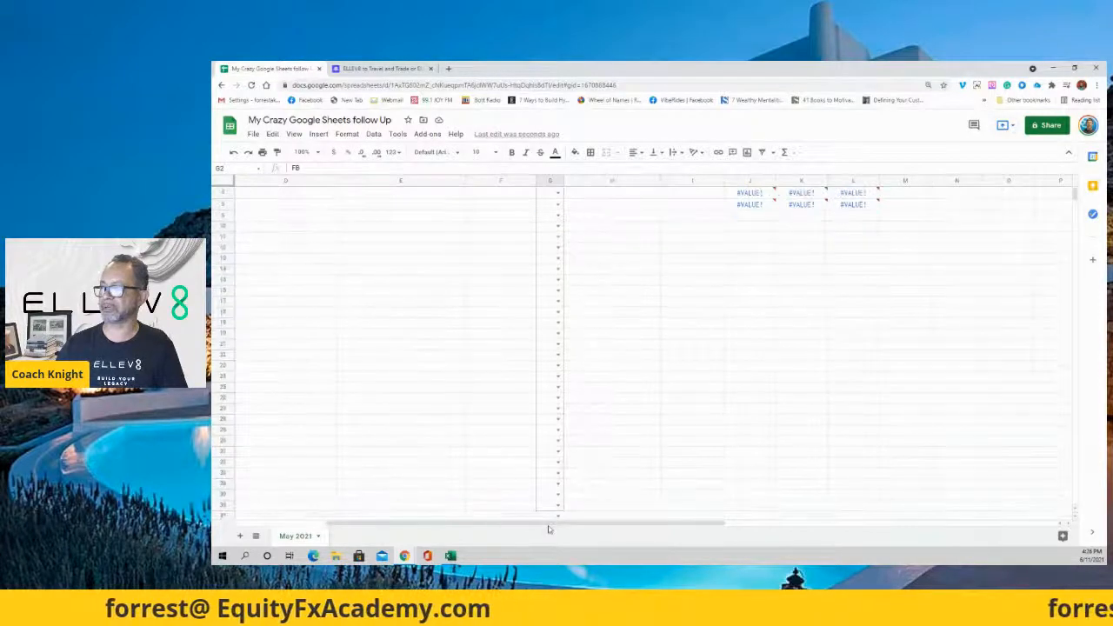
{"action": "scroll", "coordinate": [549, 531], "scroll_direction": "down", "scroll_amount": 1}
{"action": "scroll", "coordinate": [550, 522], "scroll_direction": "down", "scroll_amount": 1}
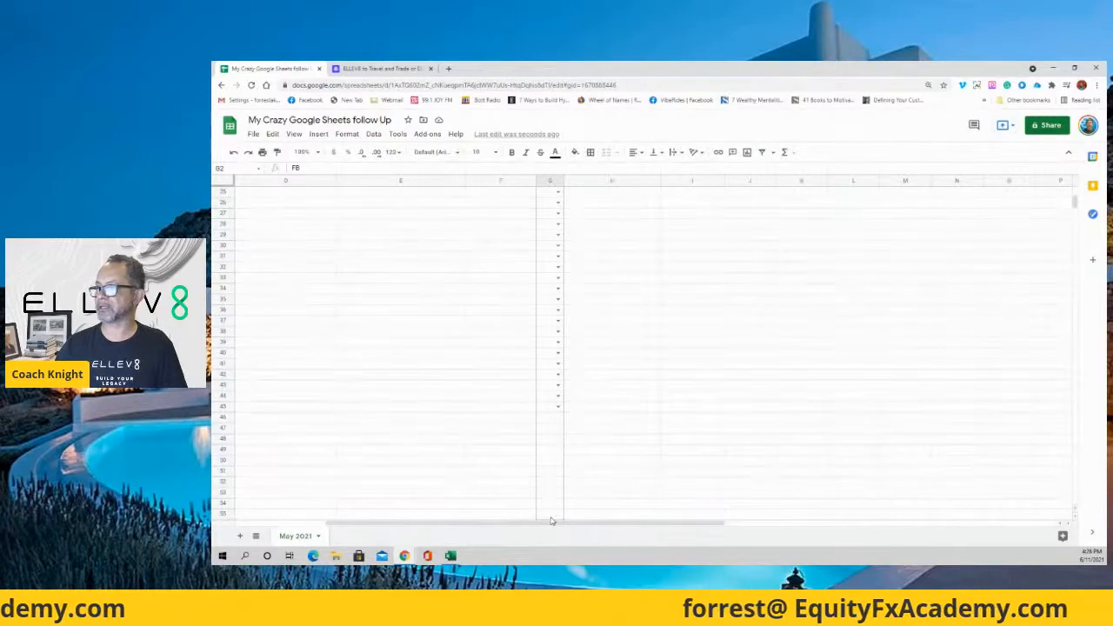
{"action": "left_click_drag", "start_coordinate": [558, 458], "coordinate": [559, 463]}
{"action": "left_click", "coordinate": [604, 397]}
Delete the copied FB values from G3 and G4.
{"action": "scroll", "coordinate": [618, 347], "scroll_direction": "up", "scroll_amount": 8}
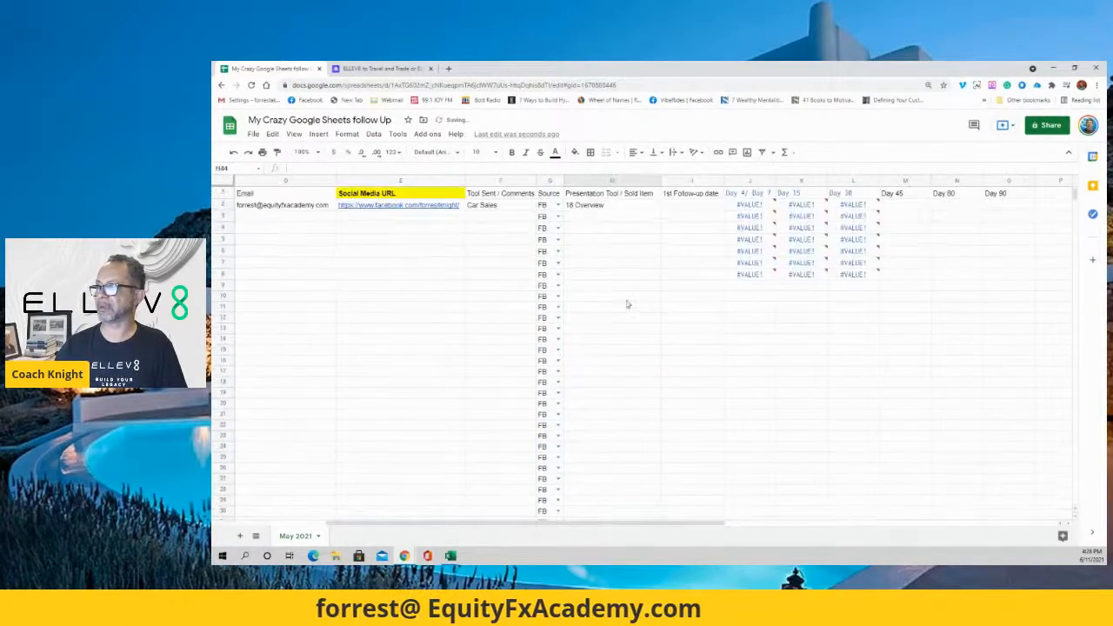
{"action": "left_click", "coordinate": [546, 218]}
{"action": "key", "text": "Delete"}
{"action": "left_click", "coordinate": [544, 231]}
{"action": "key", "text": "Delete"}
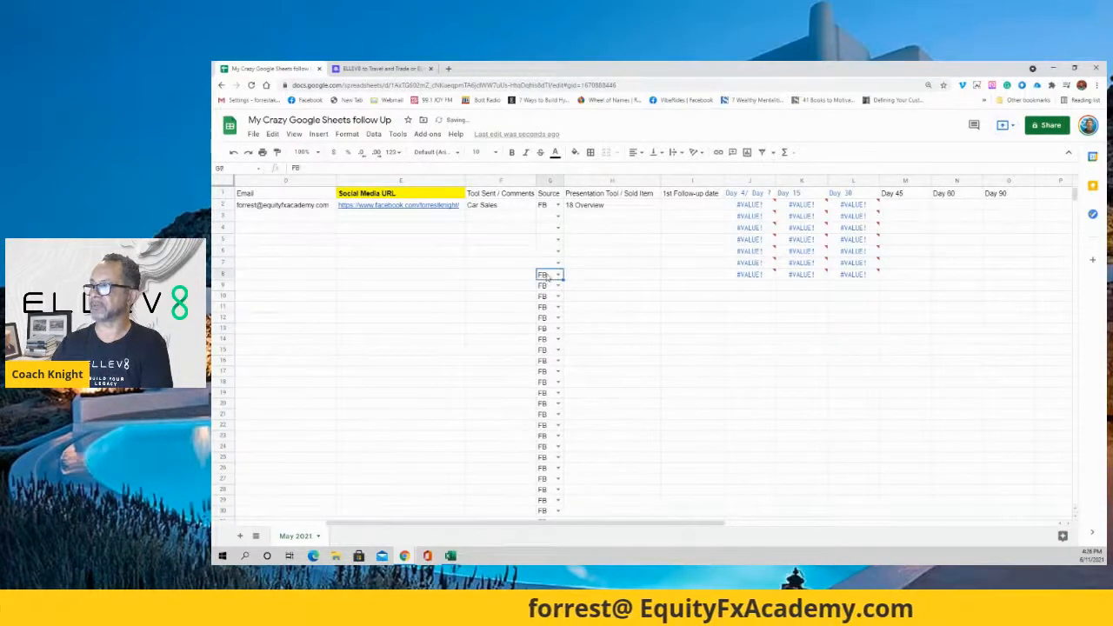
Fill the empty G2 down to row 50 so Source cells keep the dropdown but stay blank.
{"action": "left_click", "coordinate": [543, 204]}
{"action": "left_click", "coordinate": [591, 250]}
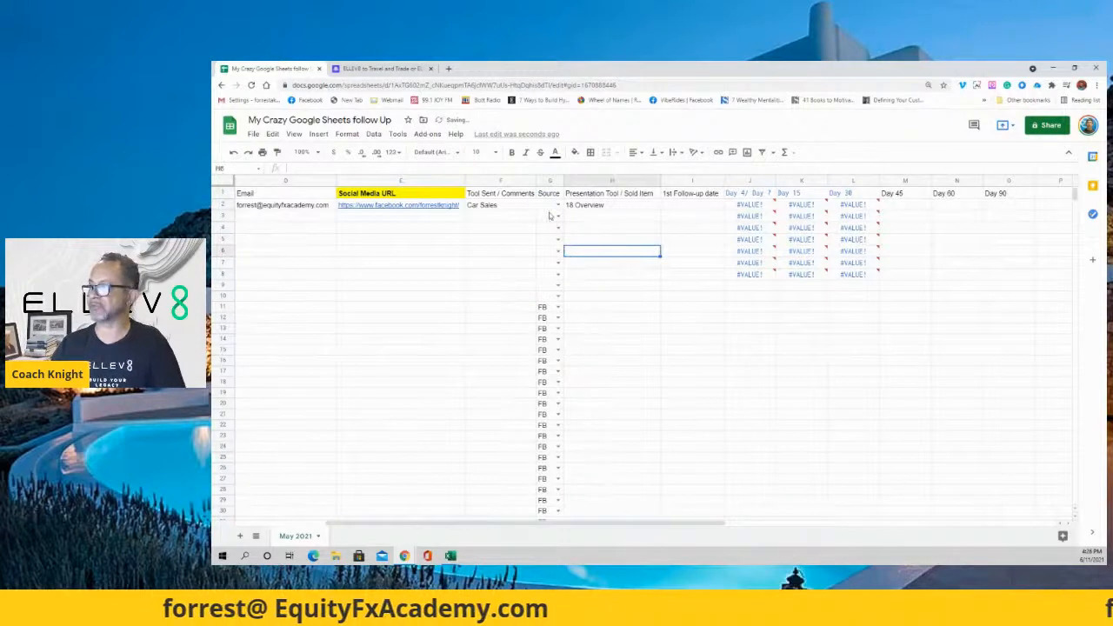
{"action": "left_click", "coordinate": [552, 206]}
{"action": "left_click_drag", "start_coordinate": [564, 207], "coordinate": [563, 393]}
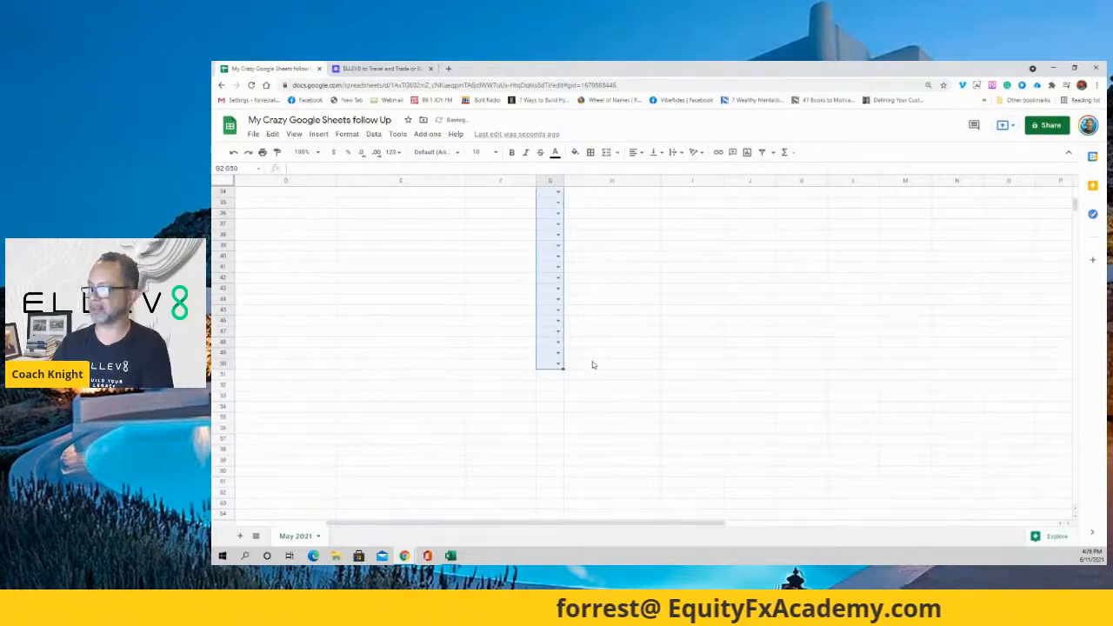
{"action": "left_click", "coordinate": [593, 365]}
{"action": "left_click", "coordinate": [558, 344]}
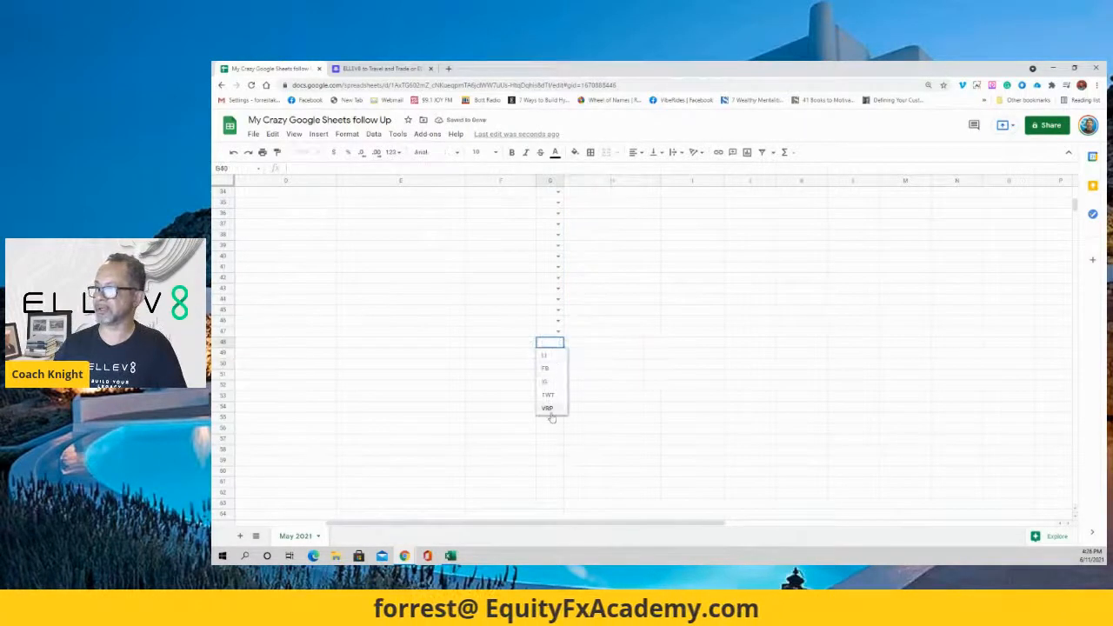
{"action": "left_click", "coordinate": [604, 346]}
{"action": "scroll", "coordinate": [633, 323], "scroll_direction": "up", "scroll_amount": 10}
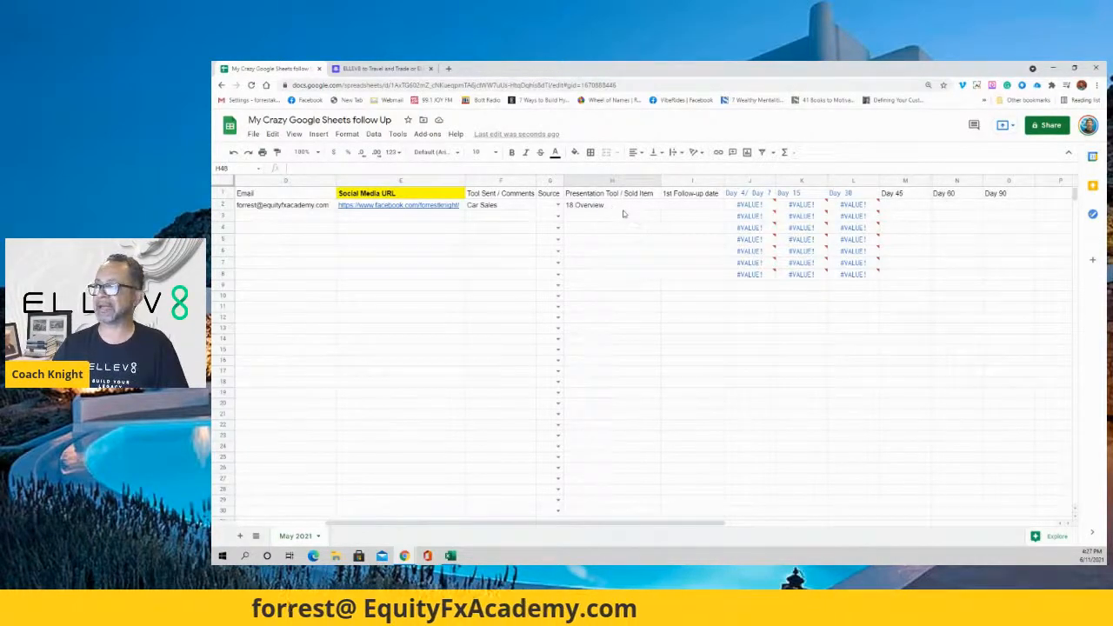
Enter 6/12/2021 as the 1st follow-up date in I2.
{"action": "left_click_drag", "start_coordinate": [569, 524], "coordinate": [452, 523]}
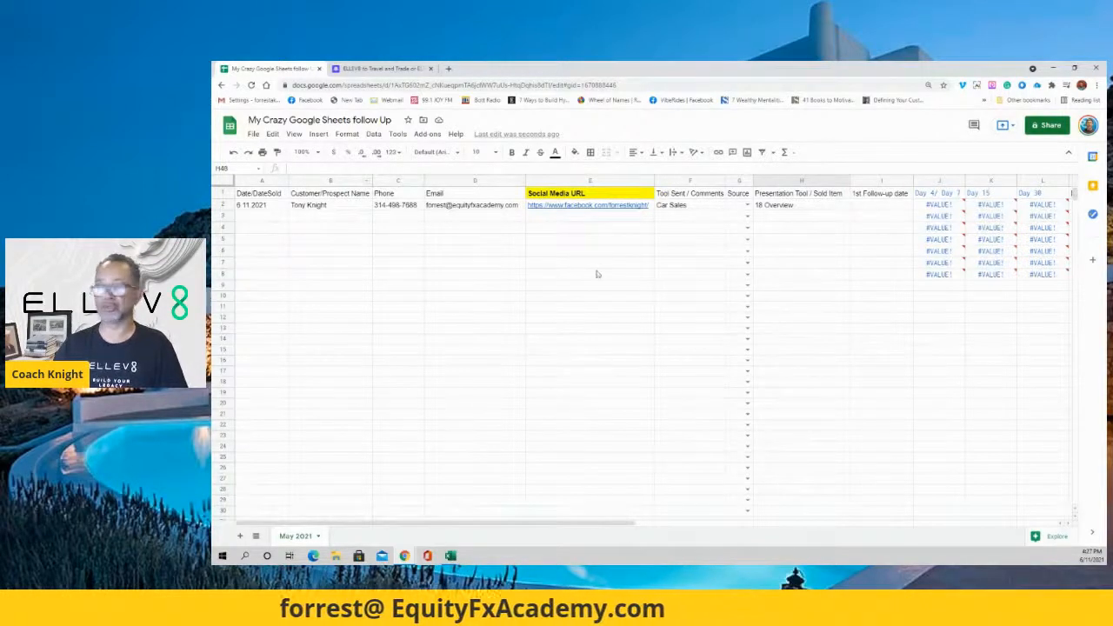
{"action": "left_click_drag", "start_coordinate": [611, 525], "coordinate": [800, 522]}
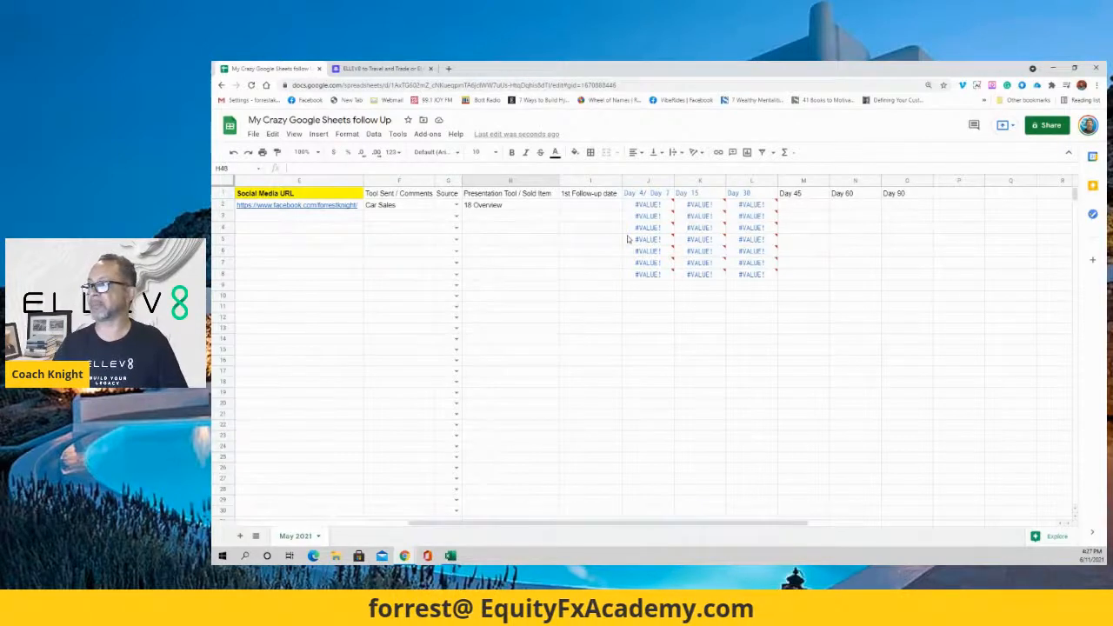
{"action": "left_click", "coordinate": [591, 207]}
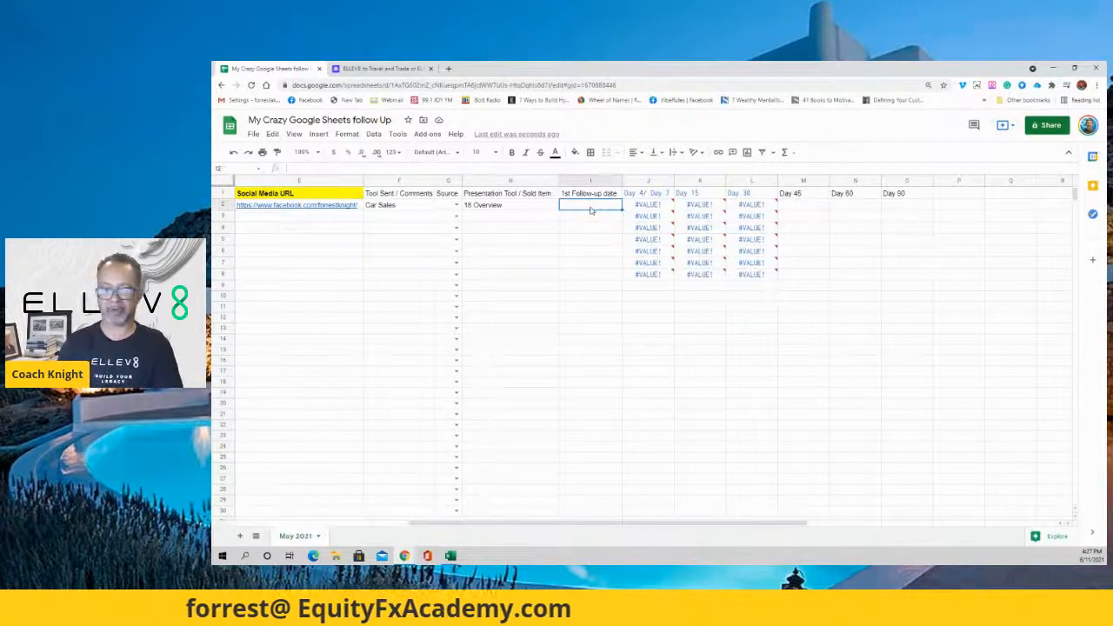
{"action": "type", "text": "6/12/2021"}
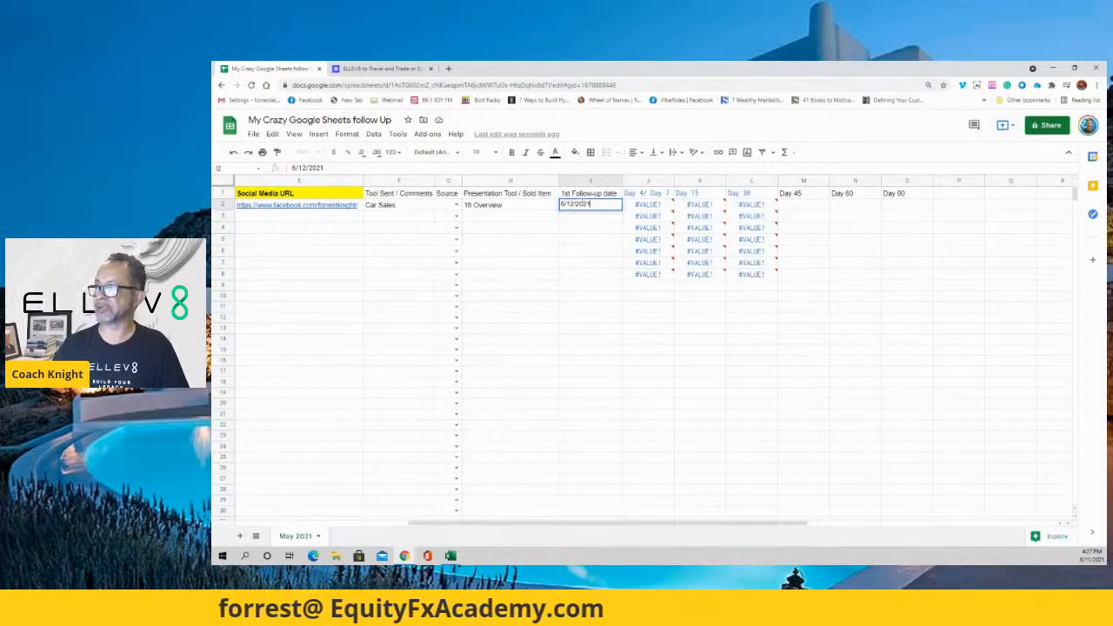
{"action": "left_click", "coordinate": [591, 226]}
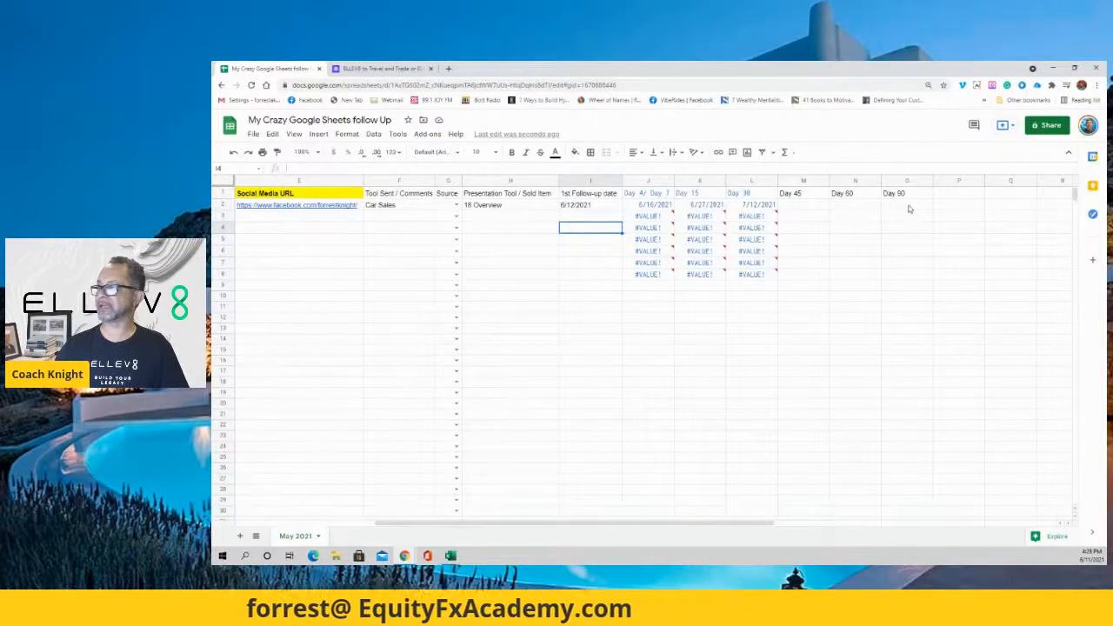
Adjust J2's DATEVALUE offset so it shows 6/19/2021.
{"action": "left_click", "coordinate": [658, 207]}
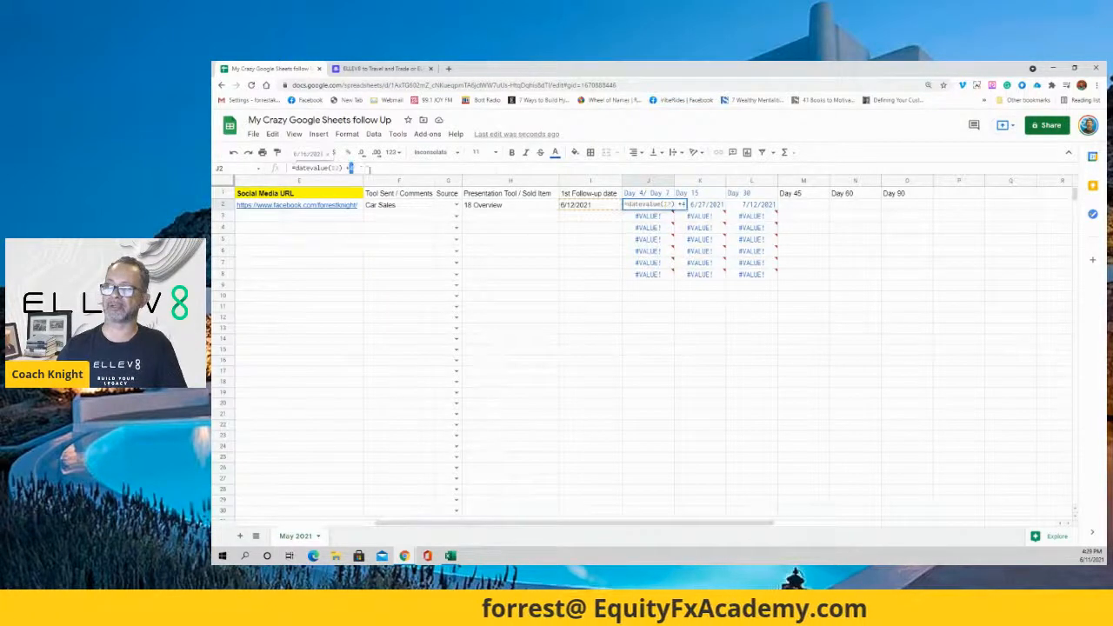
{"action": "left_click", "coordinate": [541, 275]}
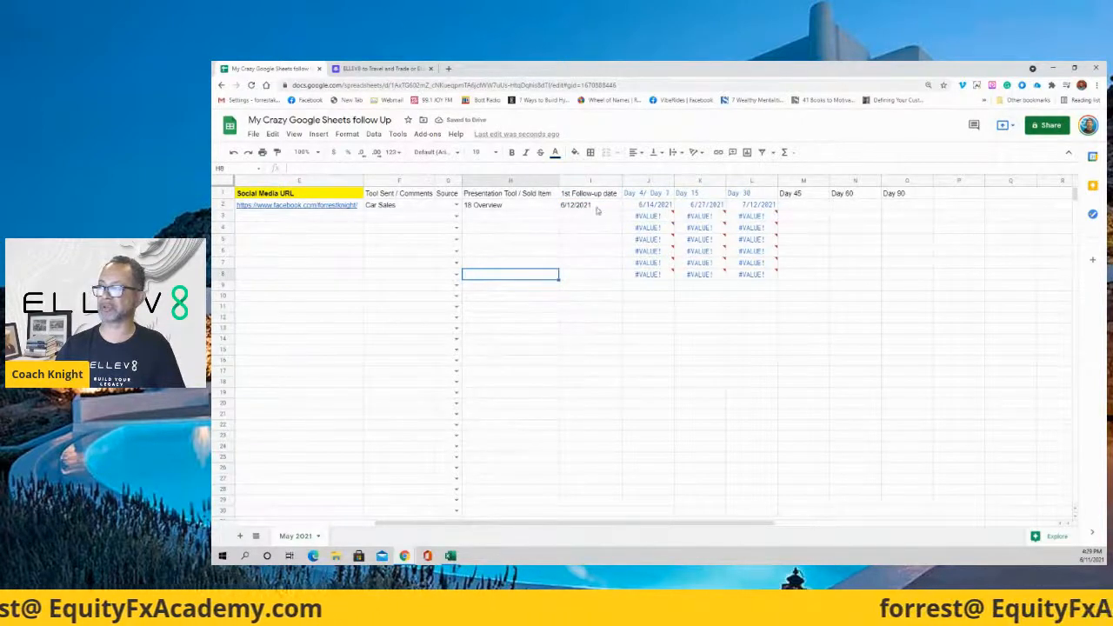
{"action": "left_click", "coordinate": [656, 206]}
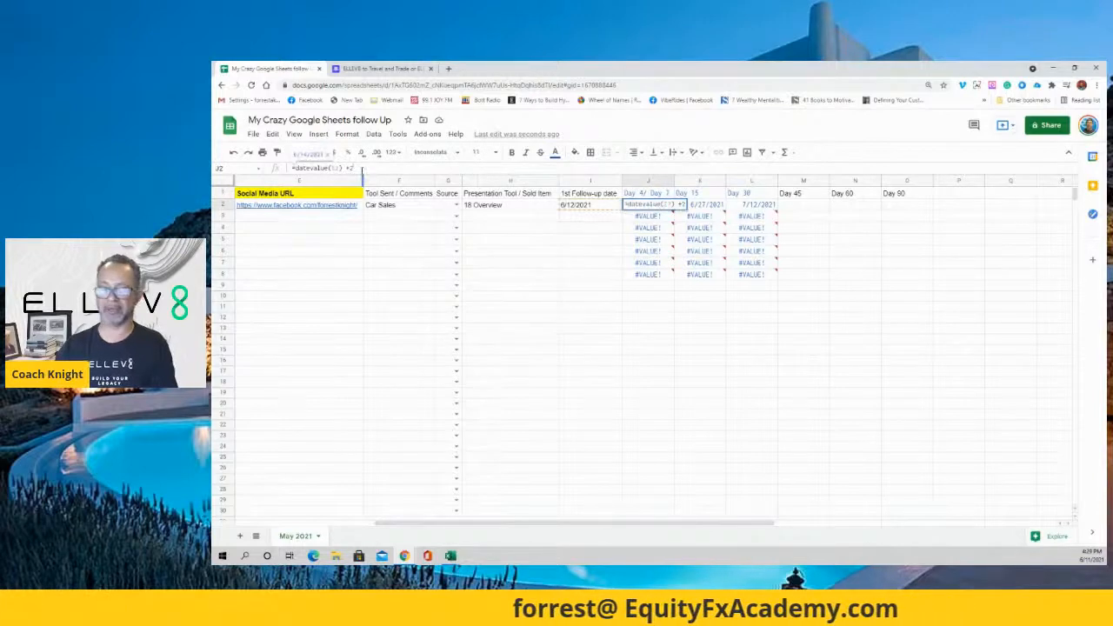
{"action": "left_click", "coordinate": [590, 274]}
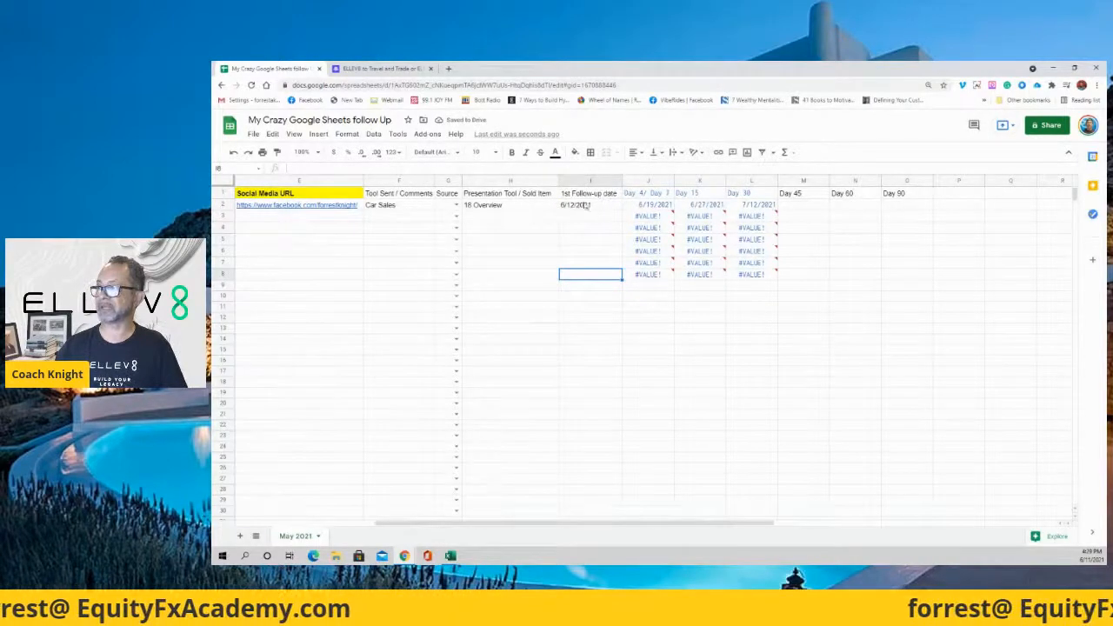
{"action": "left_click", "coordinate": [650, 206]}
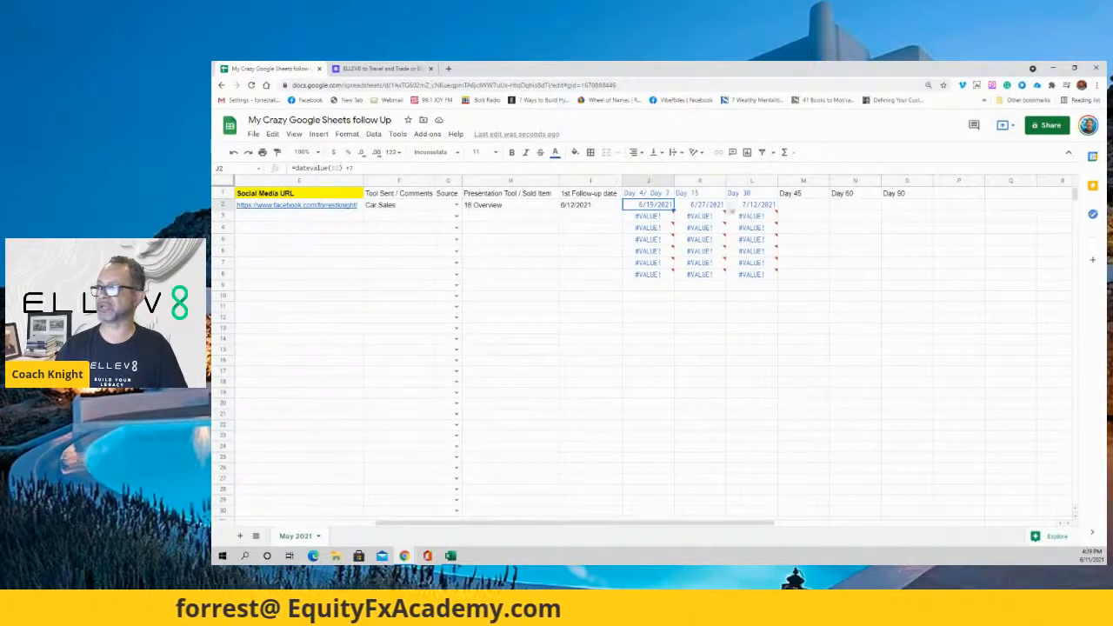
Edit K2's date formula so it shows 6/22/2021.
{"action": "left_click", "coordinate": [701, 205]}
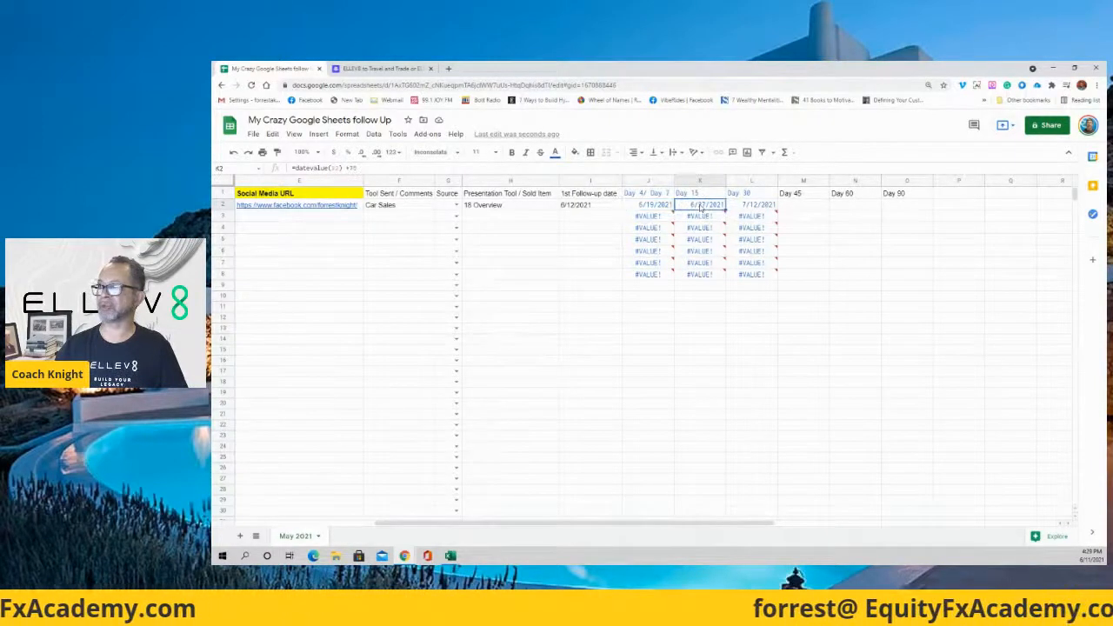
{"action": "left_click", "coordinate": [658, 206]}
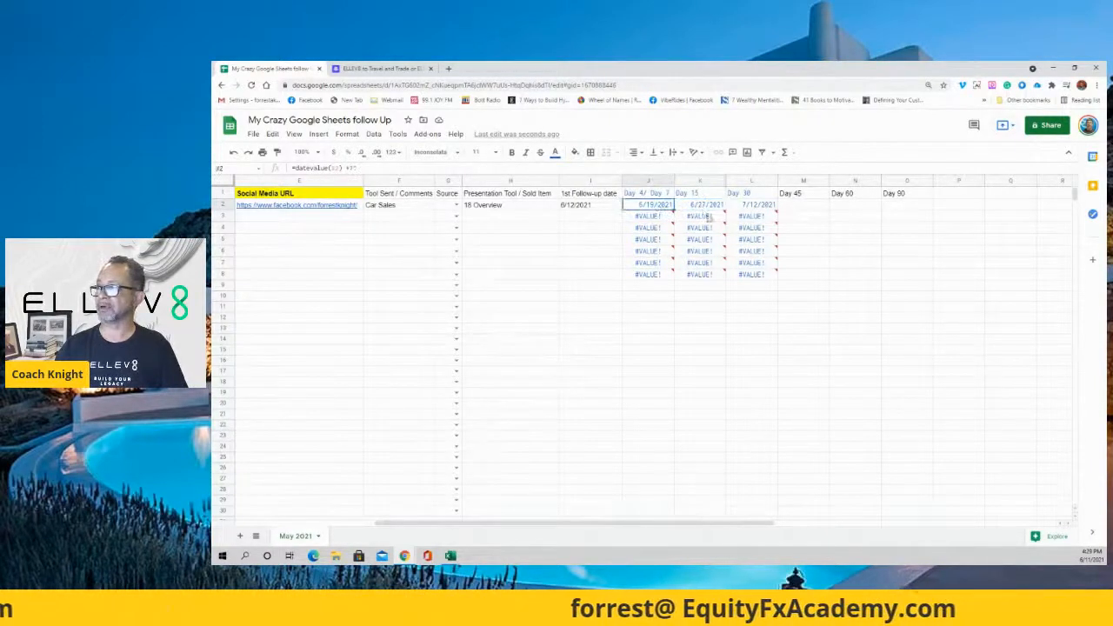
{"action": "left_click", "coordinate": [600, 206]}
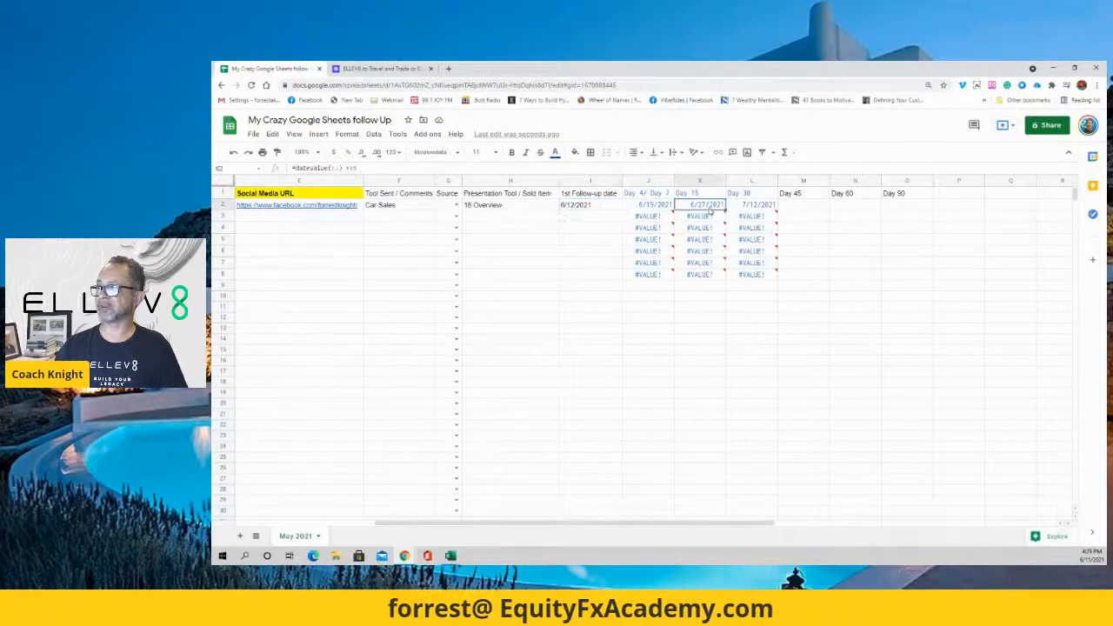
{"action": "left_click", "coordinate": [395, 167]}
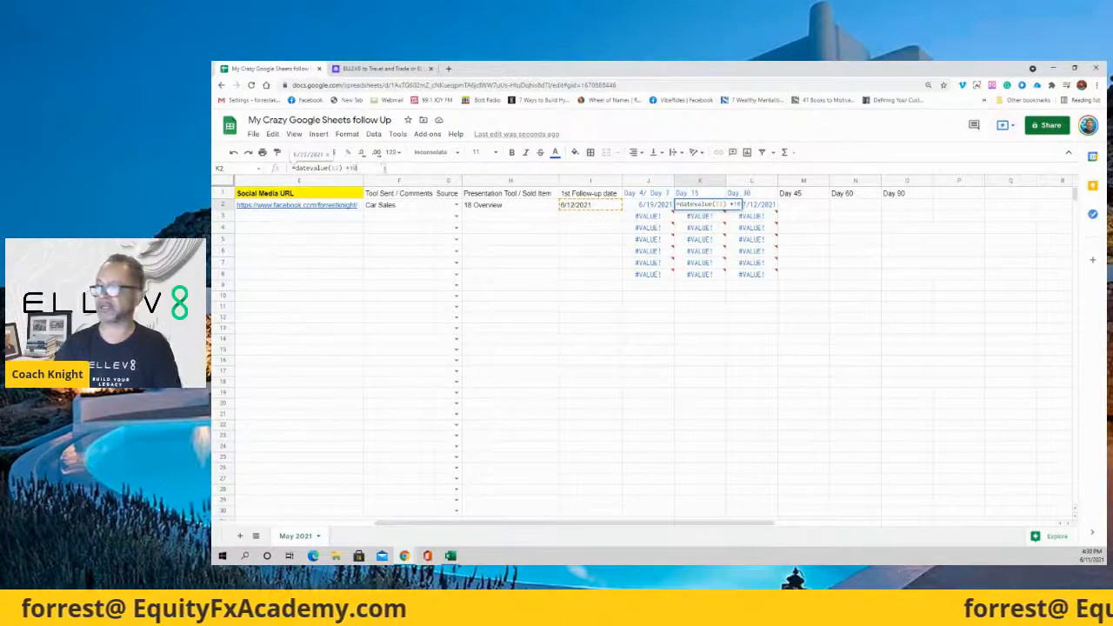
{"action": "left_click", "coordinate": [573, 250]}
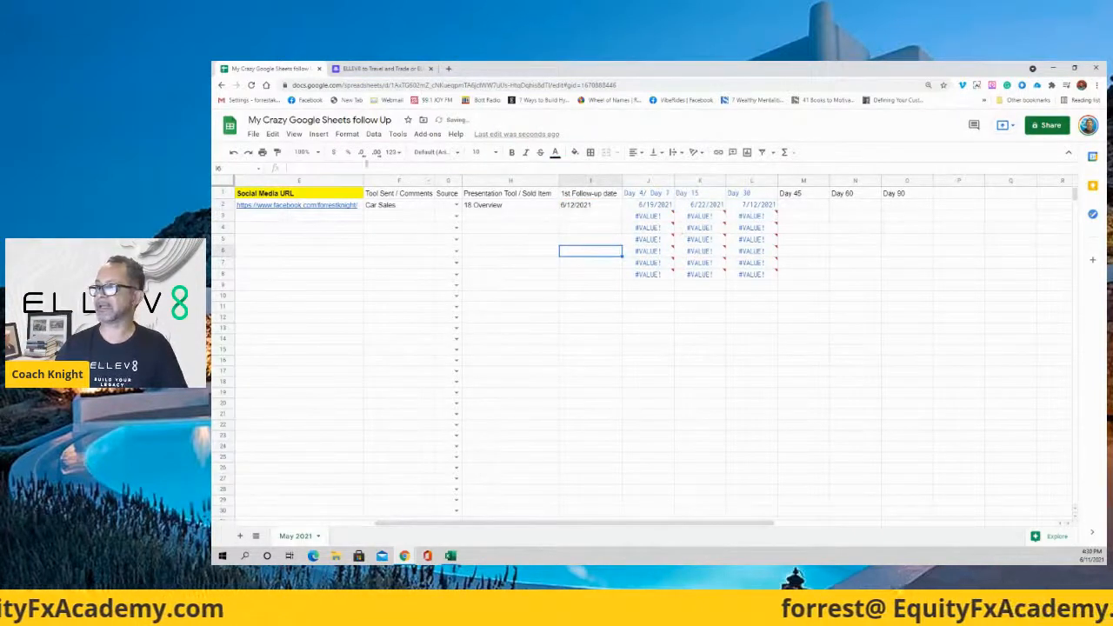
{"action": "left_click", "coordinate": [701, 207]}
{"action": "left_click", "coordinate": [601, 207]}
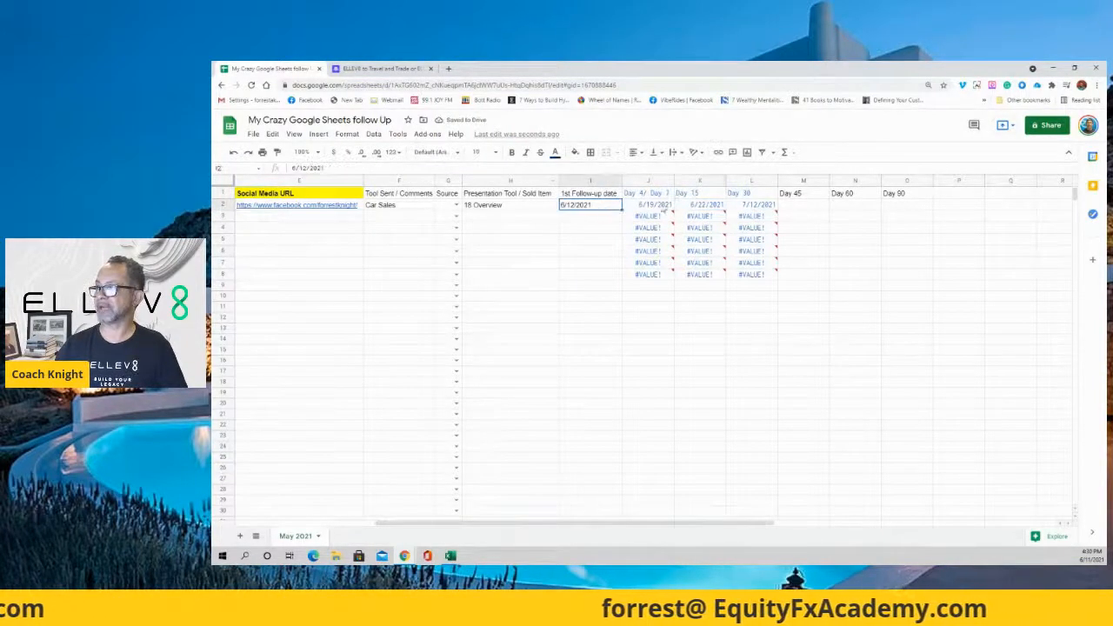
Copy L2's date formula right into M2 through O2.
{"action": "left_click", "coordinate": [753, 206]}
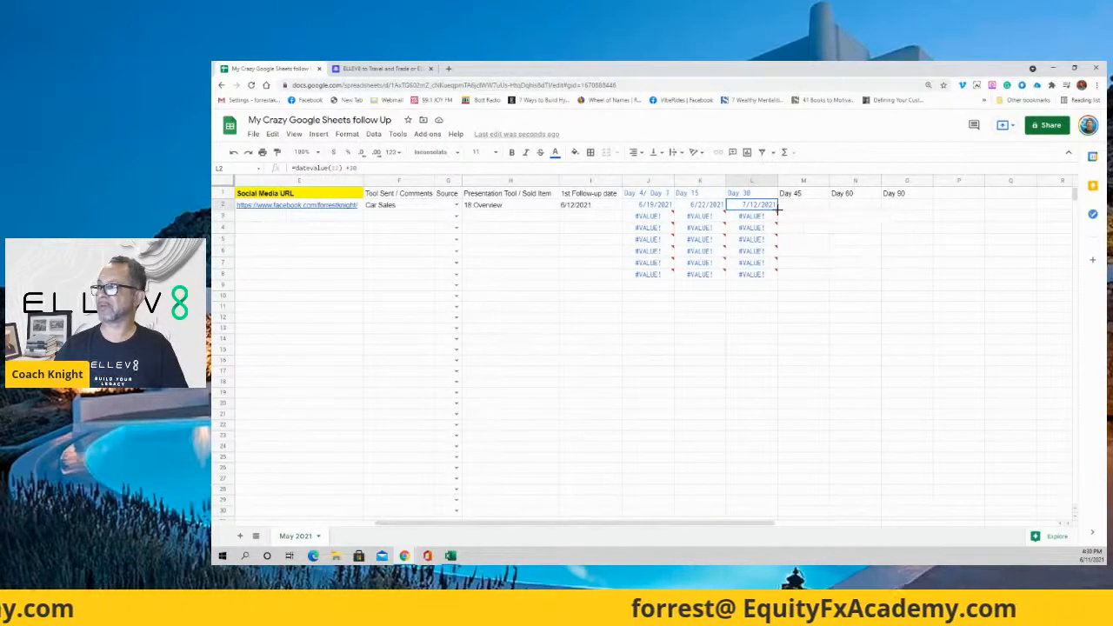
{"action": "left_click_drag", "start_coordinate": [885, 208], "coordinate": [808, 240]}
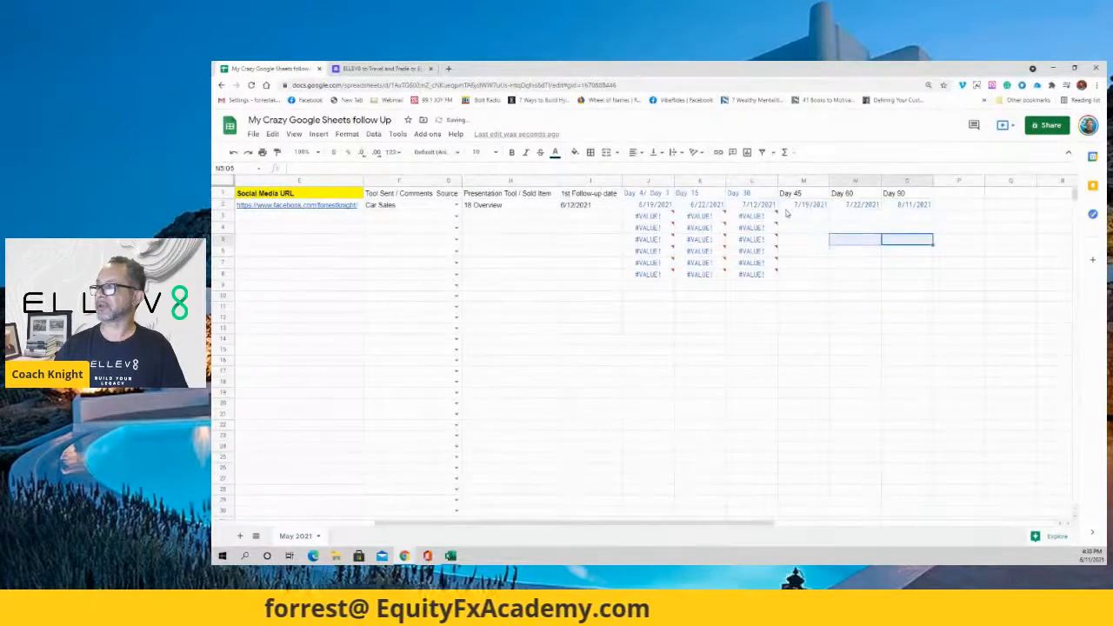
{"action": "left_click", "coordinate": [809, 205]}
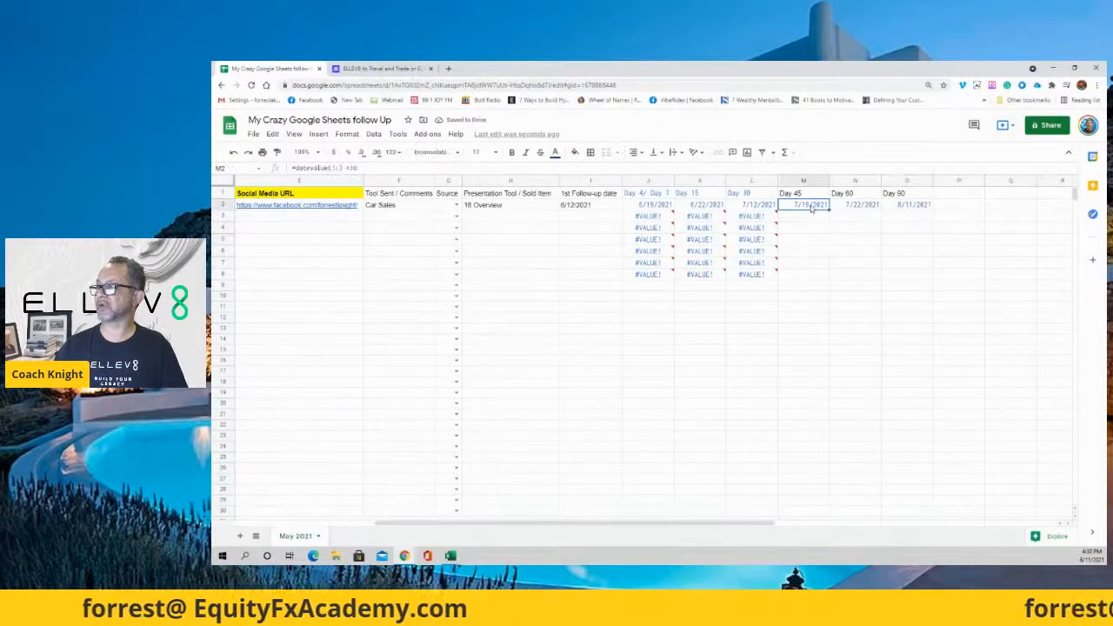
{"action": "key", "text": "Left"}
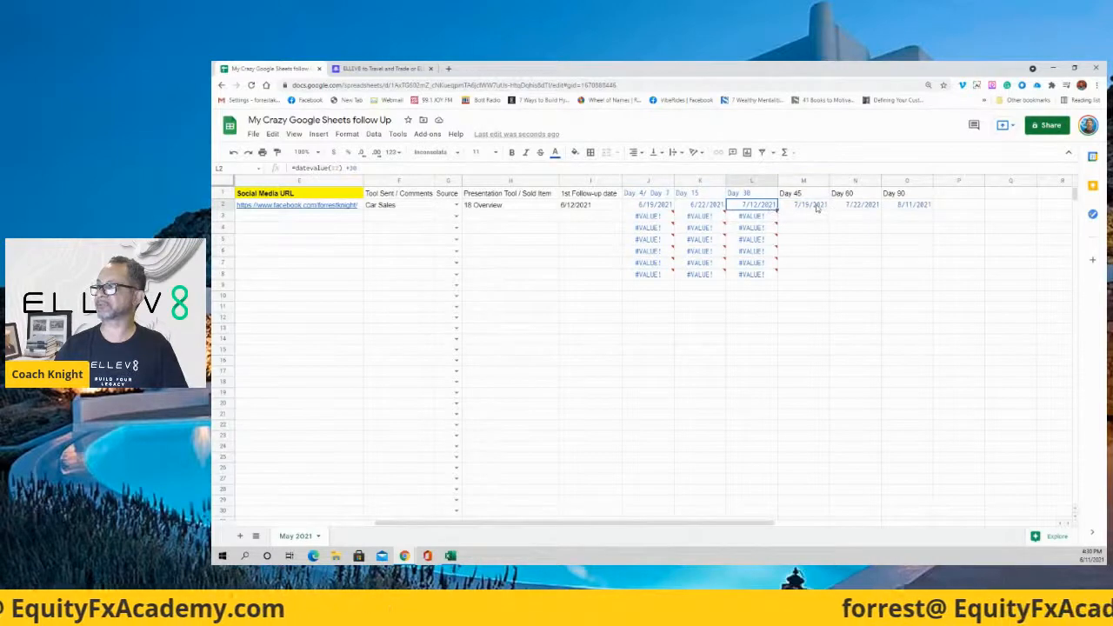
Change M2's formula to end in +45 so it shows 8/3/2021.
{"action": "left_click", "coordinate": [816, 206]}
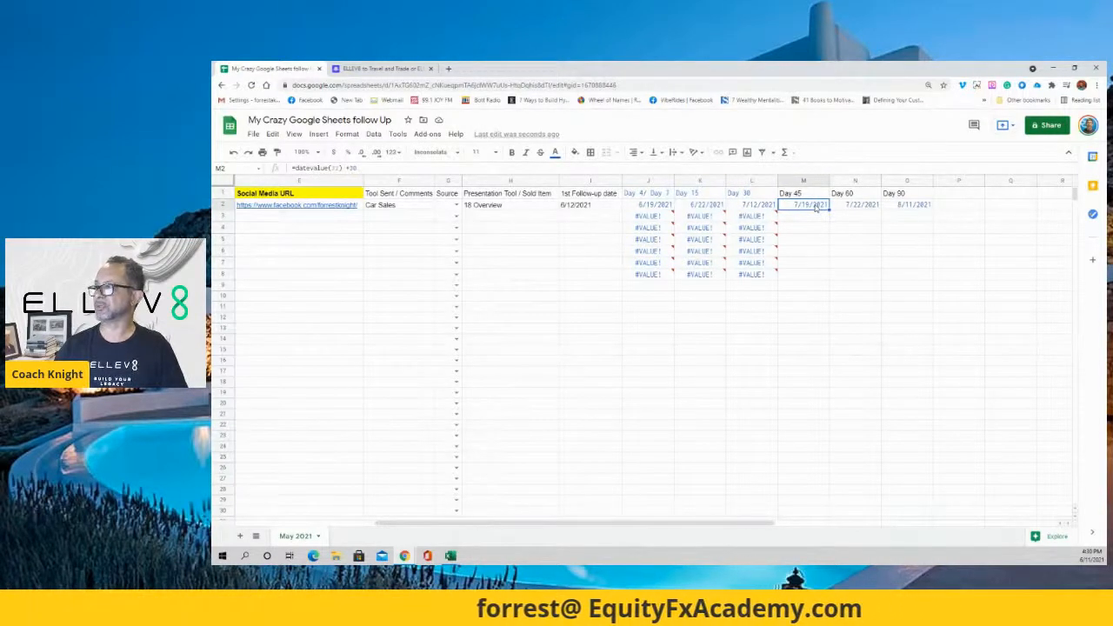
{"action": "left_click", "coordinate": [362, 168]}
{"action": "key", "text": "BackSpace"}
{"action": "key", "text": "BackSpace"}
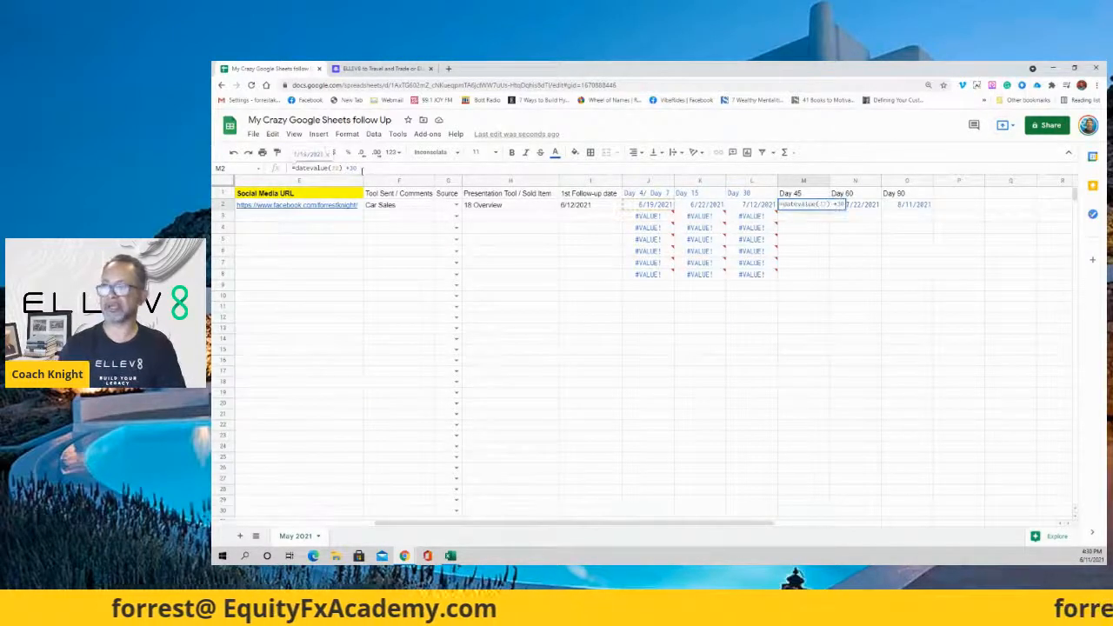
{"action": "type", "text": "45"}
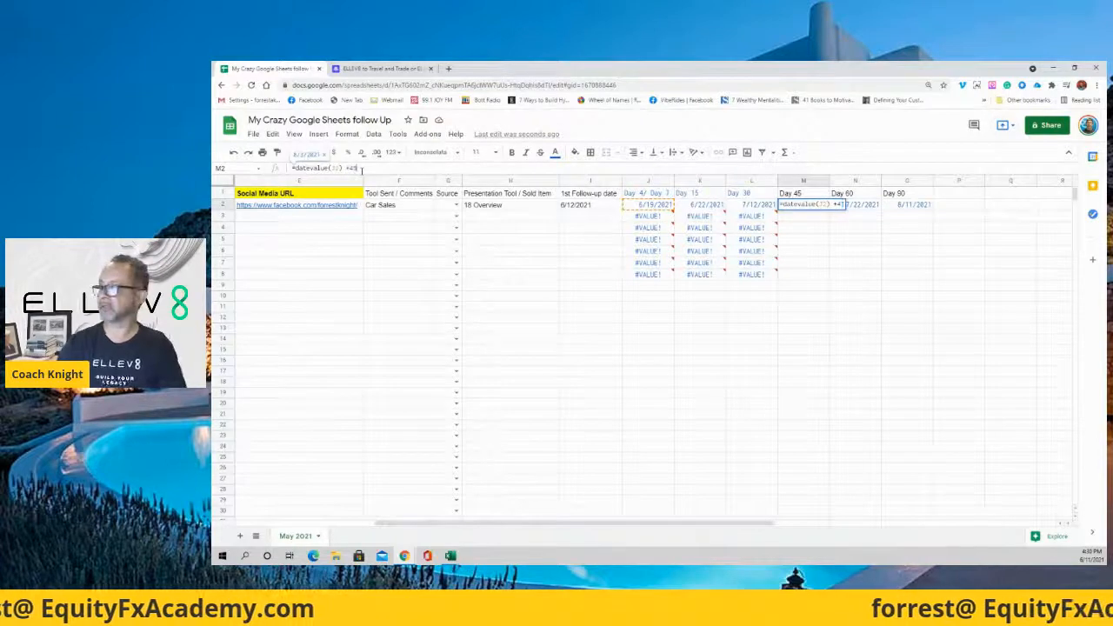
{"action": "left_click", "coordinate": [835, 287]}
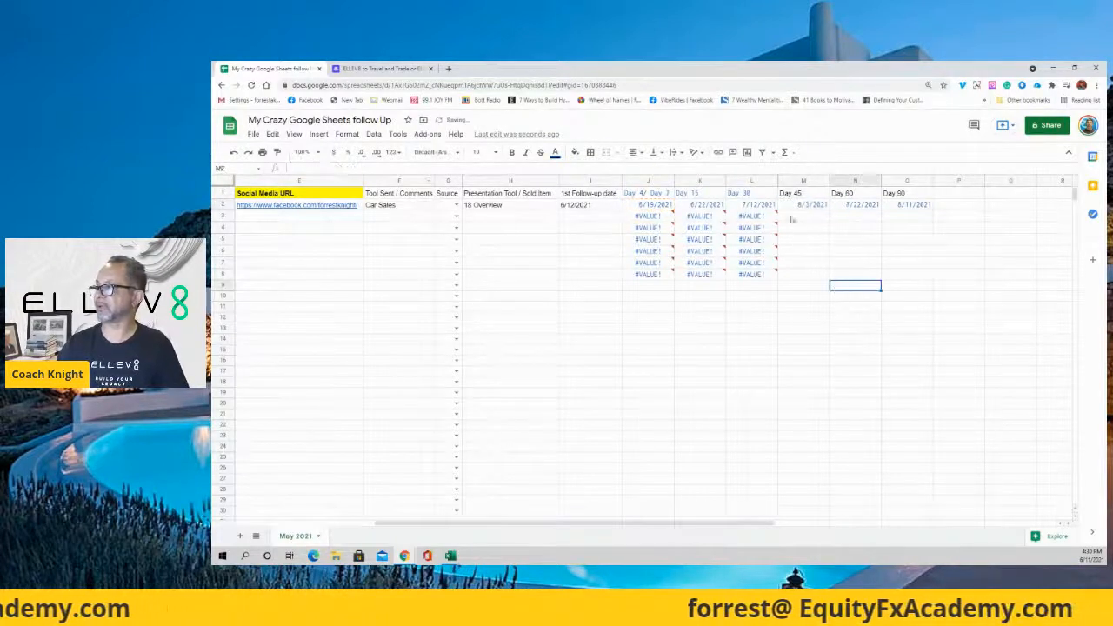
Set N2 to +60 and O2 to +90, showing 8/21/2021 and 10/10/2021.
{"action": "left_click", "coordinate": [592, 207]}
{"action": "left_click", "coordinate": [861, 207]}
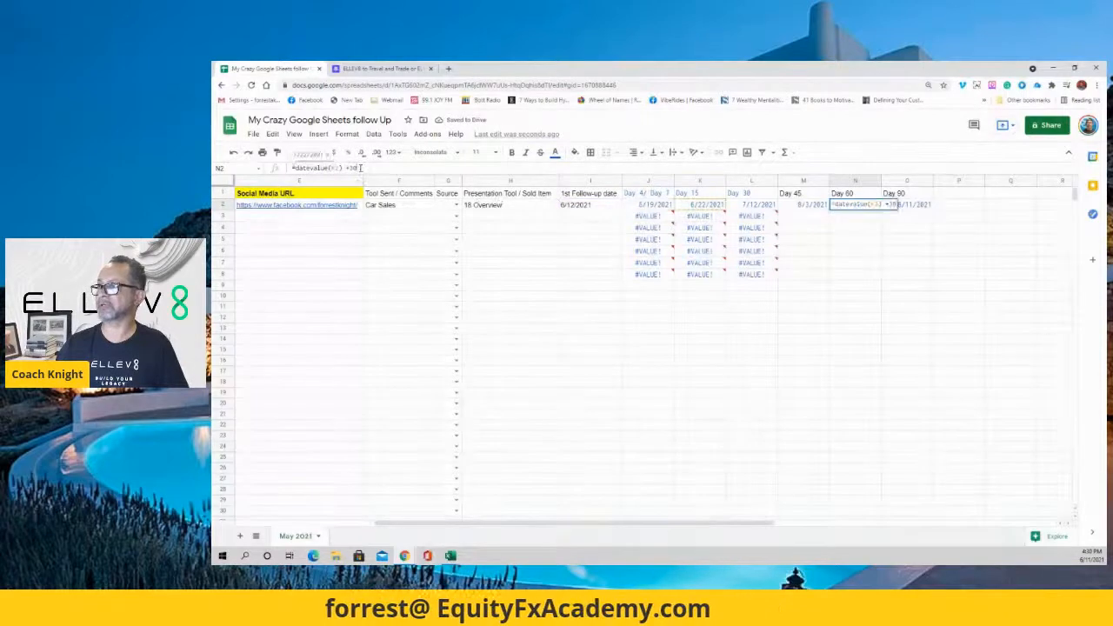
{"action": "key", "text": "BackSpace"}
{"action": "key", "text": "BackSpace"}
{"action": "type", "text": "60"}
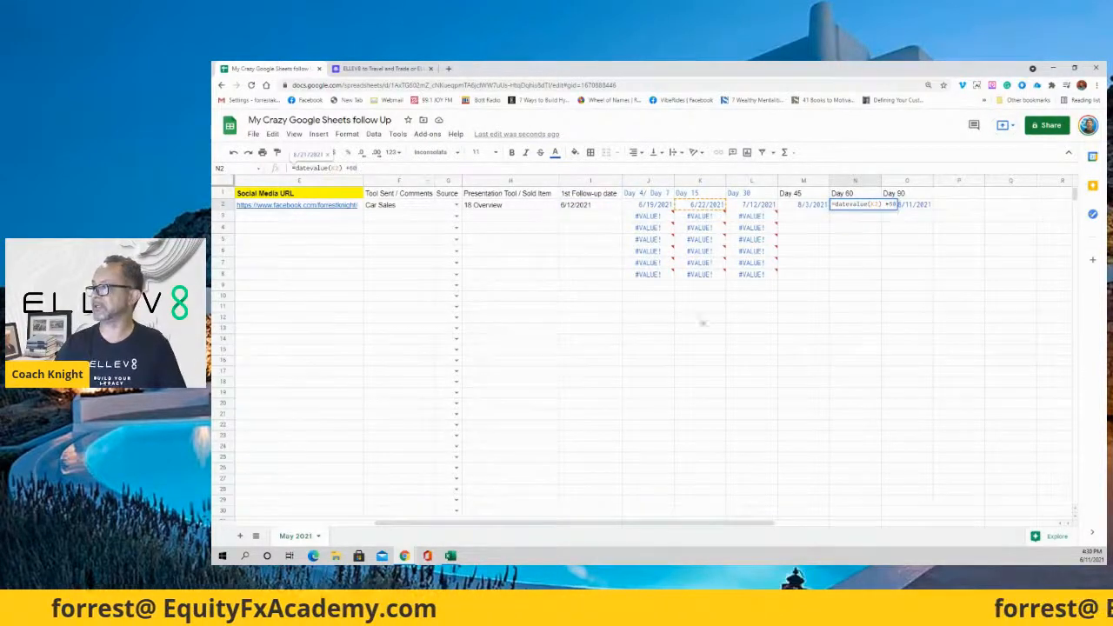
{"action": "left_click", "coordinate": [907, 307]}
{"action": "left_click", "coordinate": [913, 206]}
{"action": "left_click", "coordinate": [365, 167]}
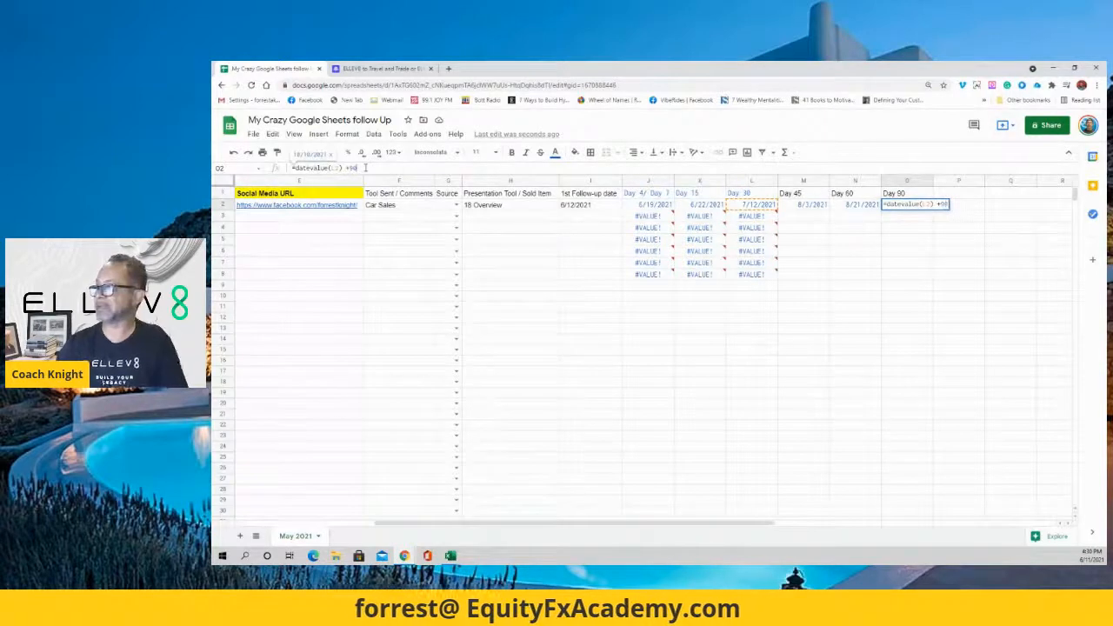
{"action": "left_click_drag", "start_coordinate": [840, 328], "coordinate": [853, 319]}
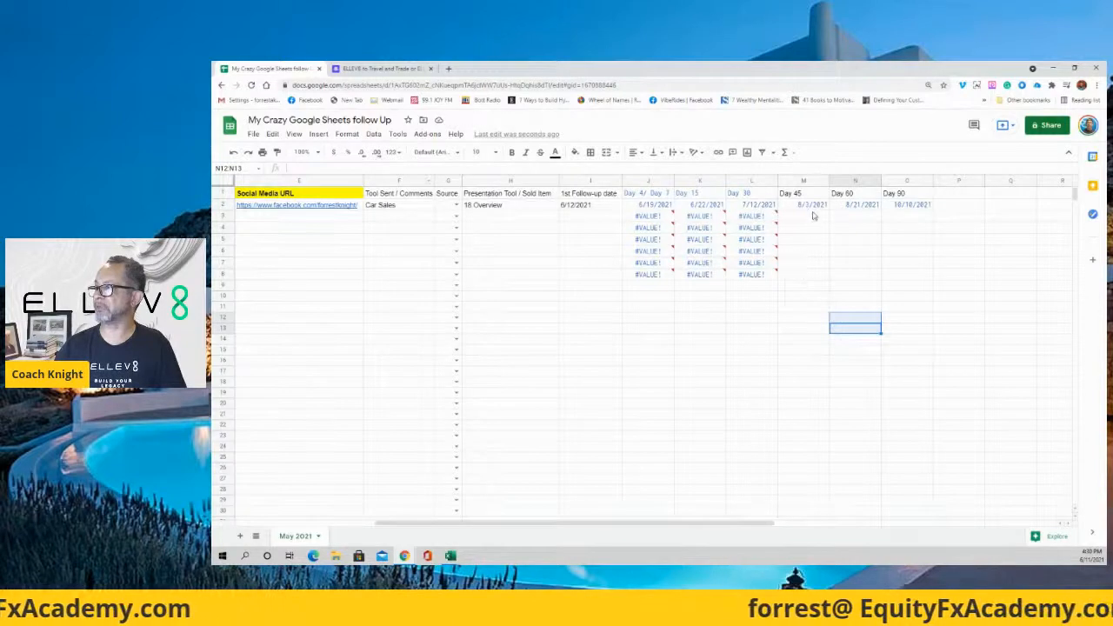
{"action": "left_click", "coordinate": [758, 209]}
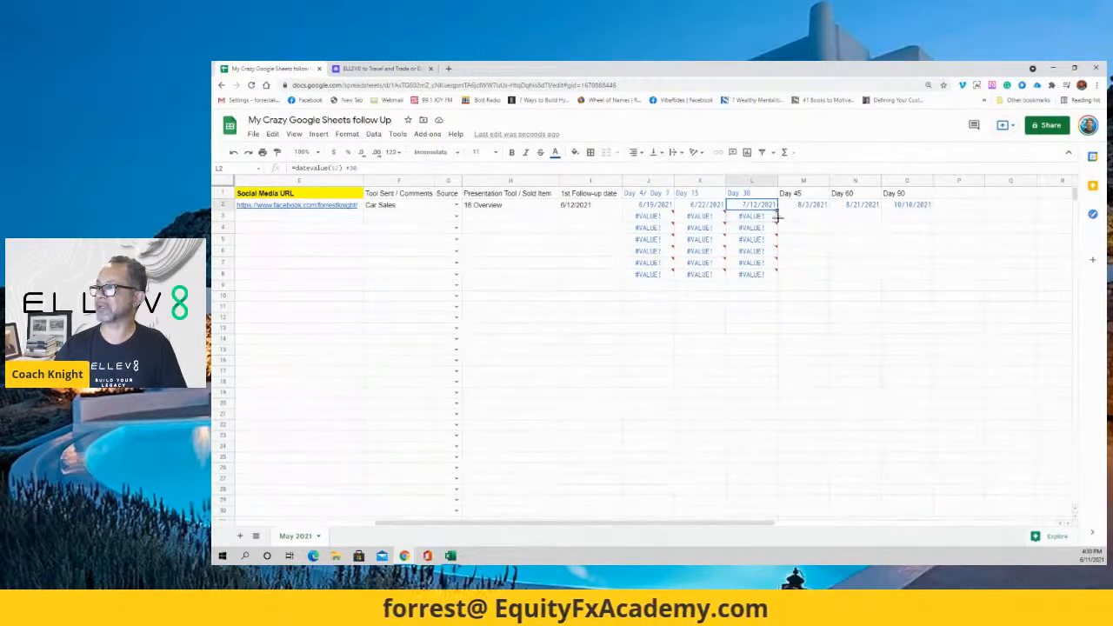
Fill the Day 30, 45, 60 and 90 date formulas down columns L through O.
{"action": "scroll", "coordinate": [751, 477], "scroll_direction": "down", "scroll_amount": 5}
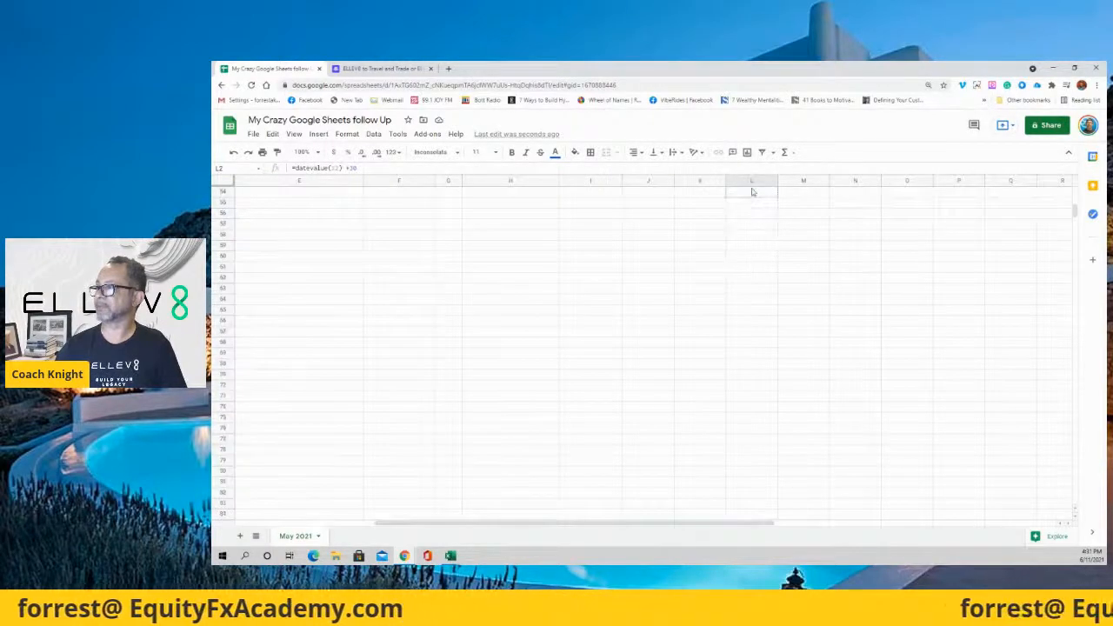
{"action": "left_click_drag", "start_coordinate": [753, 192], "coordinate": [756, 218]}
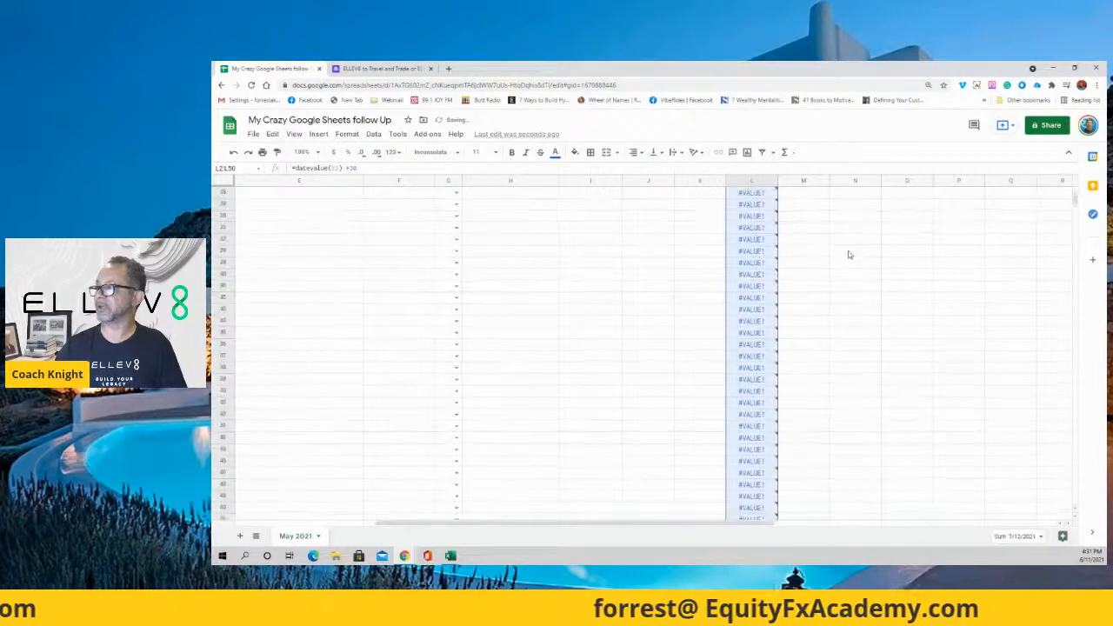
{"action": "mouse_move", "coordinate": [745, 229]}
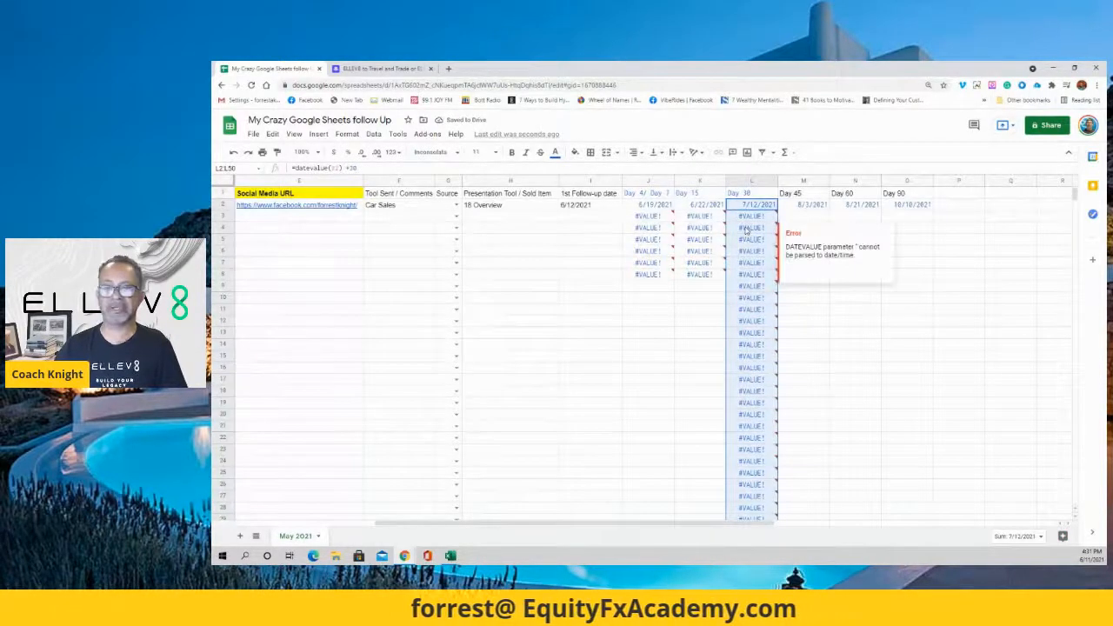
{"action": "left_click", "coordinate": [906, 274]}
{"action": "left_click", "coordinate": [823, 206]}
{"action": "left_click_drag", "start_coordinate": [829, 209], "coordinate": [800, 501]}
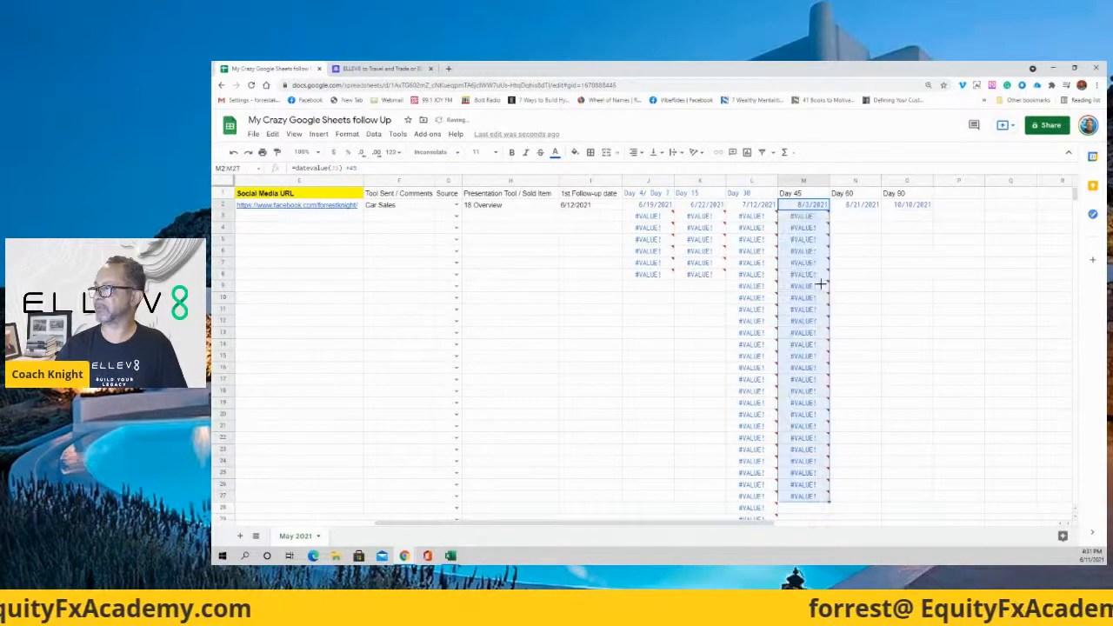
{"action": "left_click", "coordinate": [866, 207]}
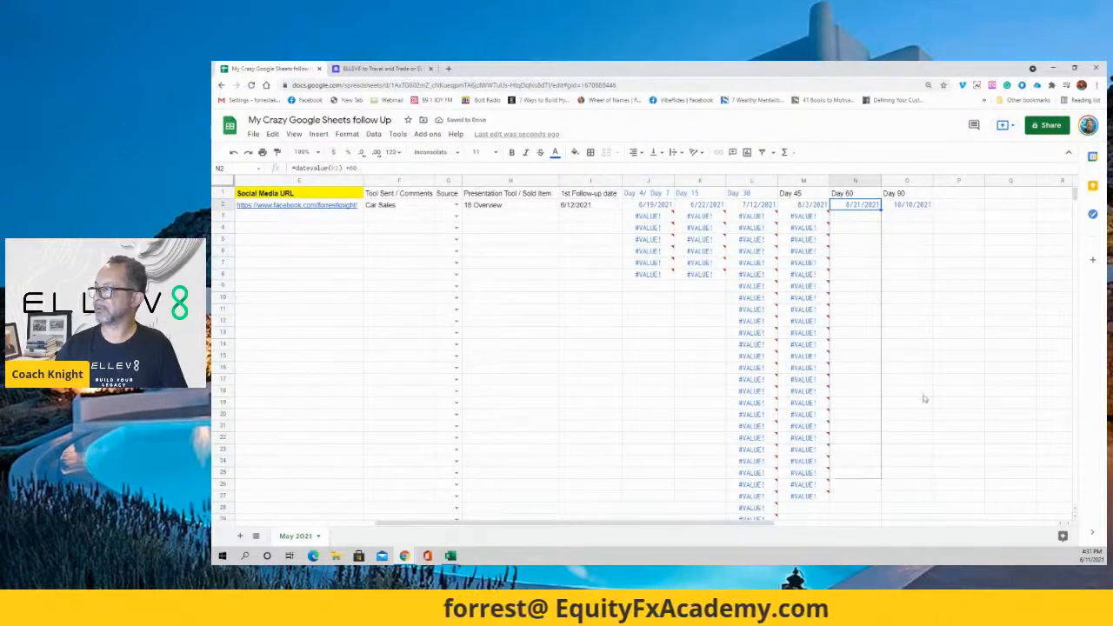
{"action": "left_click_drag", "start_coordinate": [924, 399], "coordinate": [921, 396]}
{"action": "left_click", "coordinate": [910, 207]}
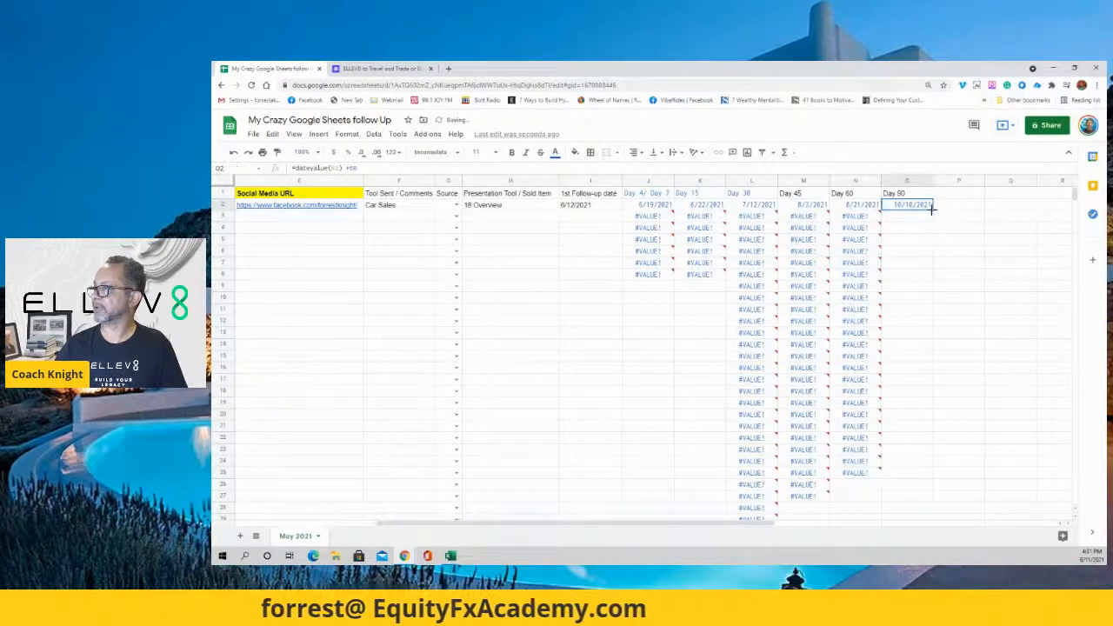
{"action": "left_click_drag", "start_coordinate": [933, 295], "coordinate": [924, 500]}
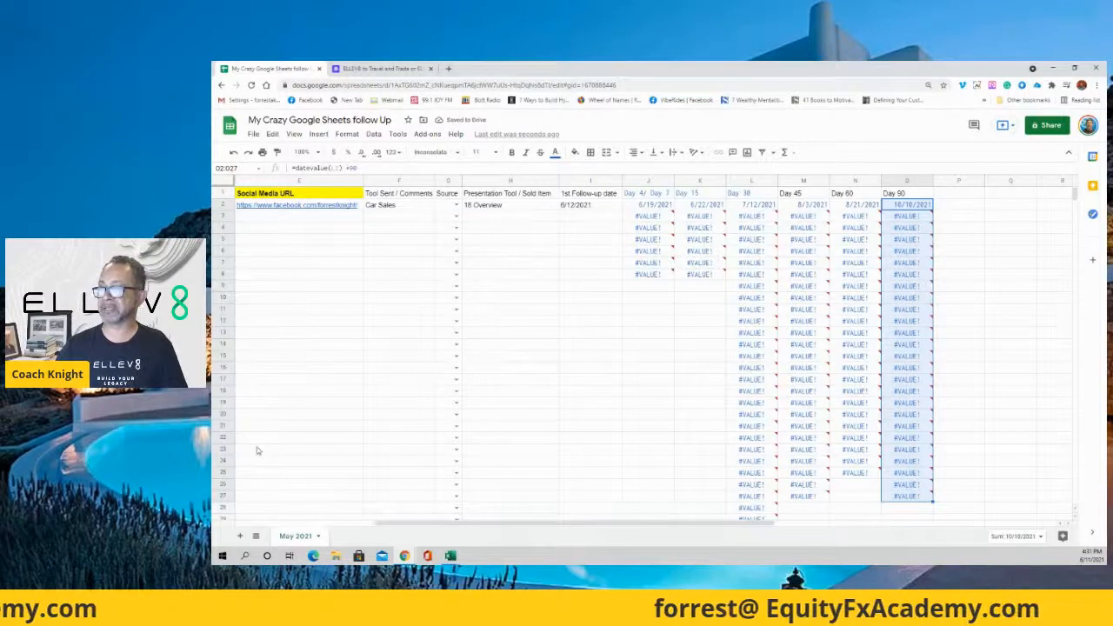
Copy the Day 15 formula from K8 to row 27 and the Day 4/7 formula down column J.
{"action": "left_click", "coordinate": [708, 277]}
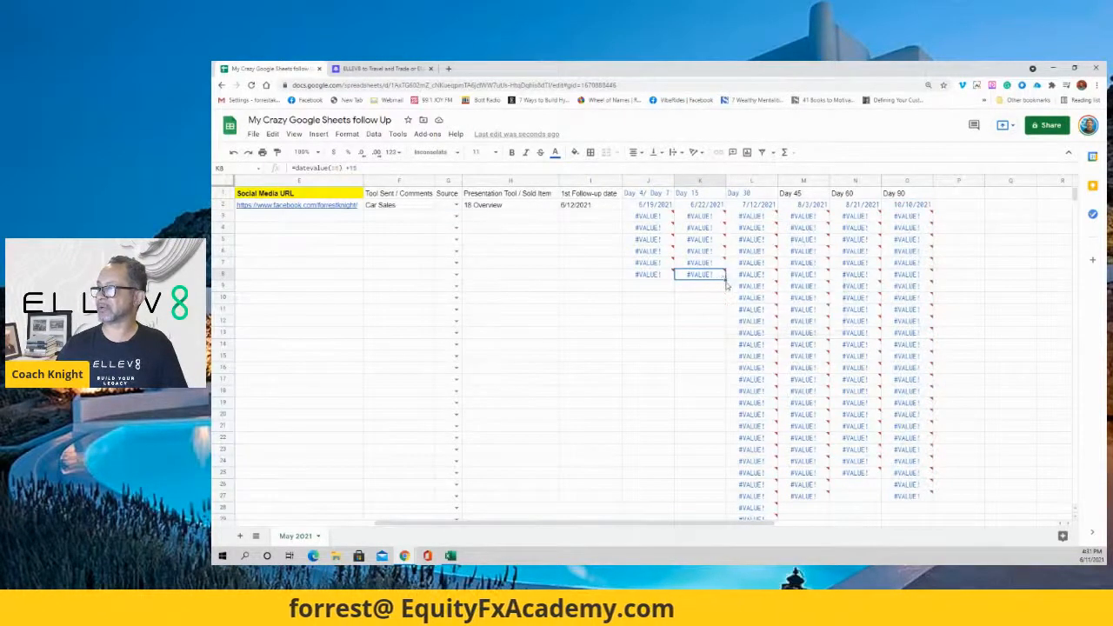
{"action": "left_click_drag", "start_coordinate": [725, 278], "coordinate": [713, 498]}
{"action": "left_click", "coordinate": [654, 276]}
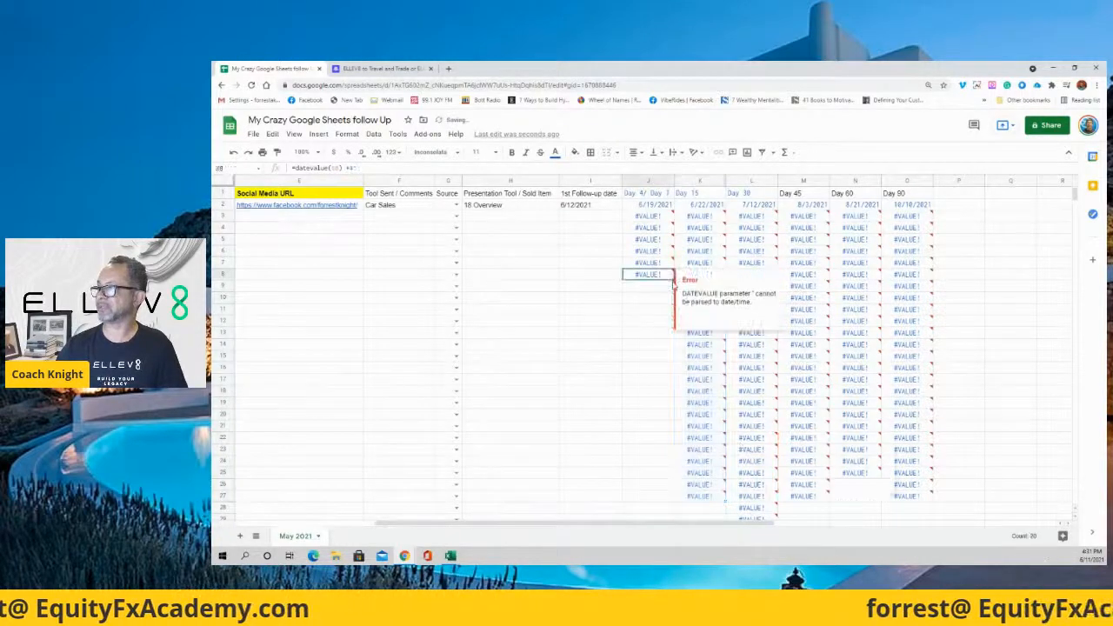
{"action": "left_click_drag", "start_coordinate": [673, 279], "coordinate": [689, 514]}
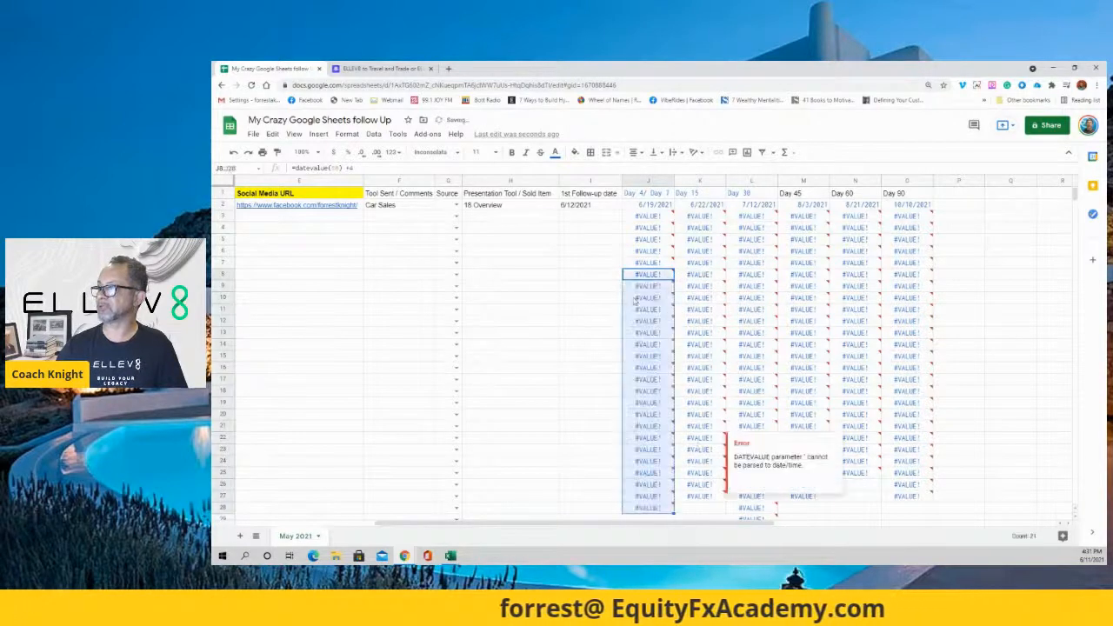
{"action": "left_click", "coordinate": [641, 299]}
{"action": "left_click", "coordinate": [574, 301]}
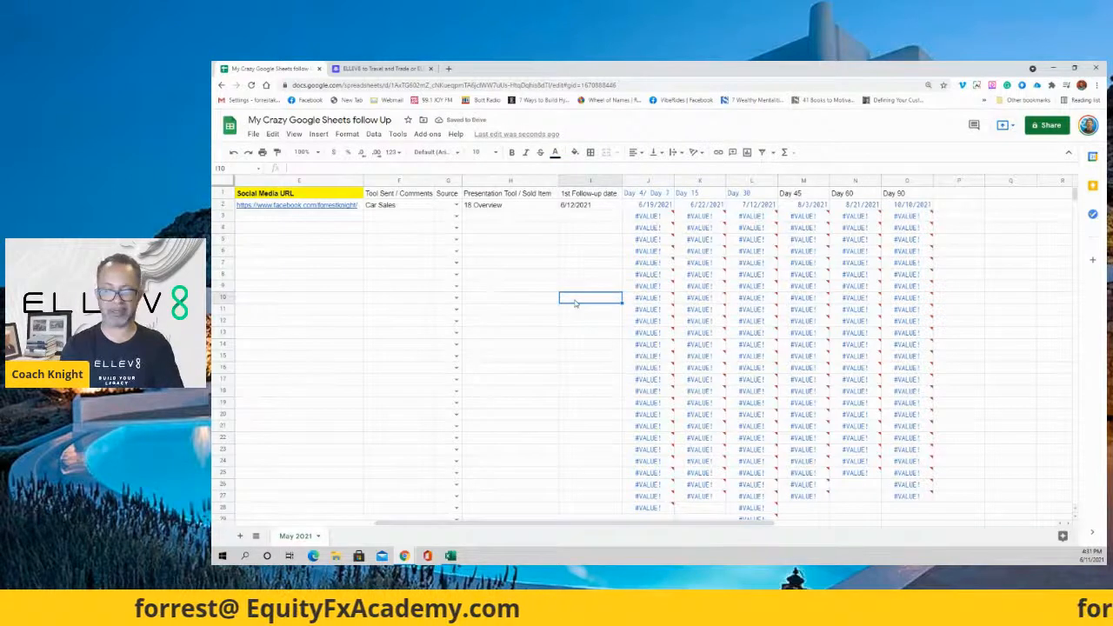
Enter 6/13 as row 10's 1st follow-up date in I10.
{"action": "type", "text": "6"}
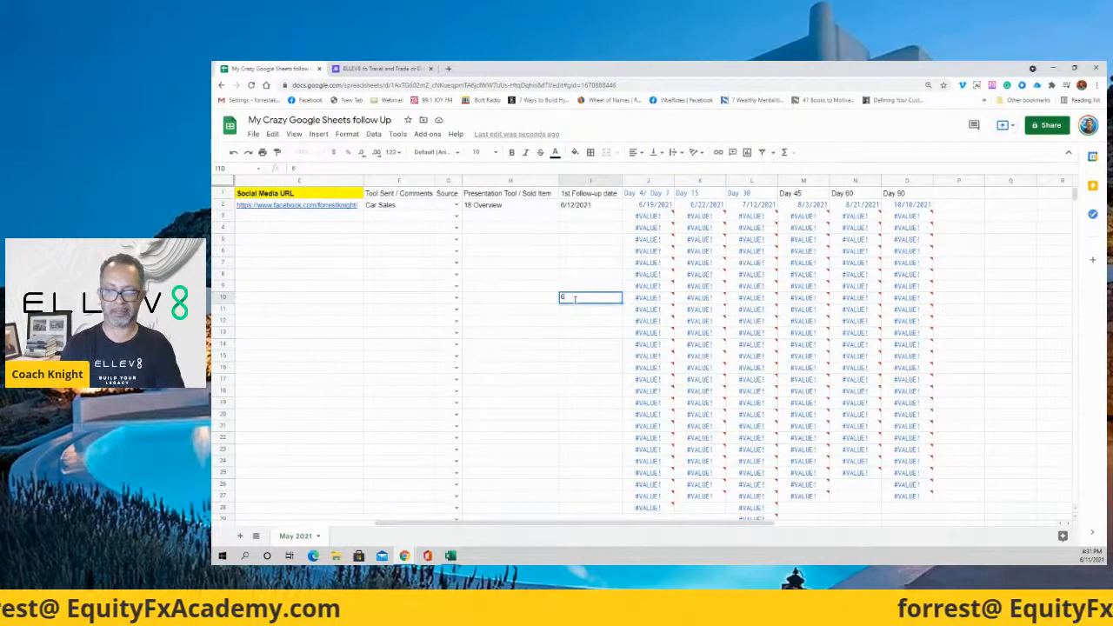
{"action": "type", "text": "."}
{"action": "key", "text": "BackSpace"}
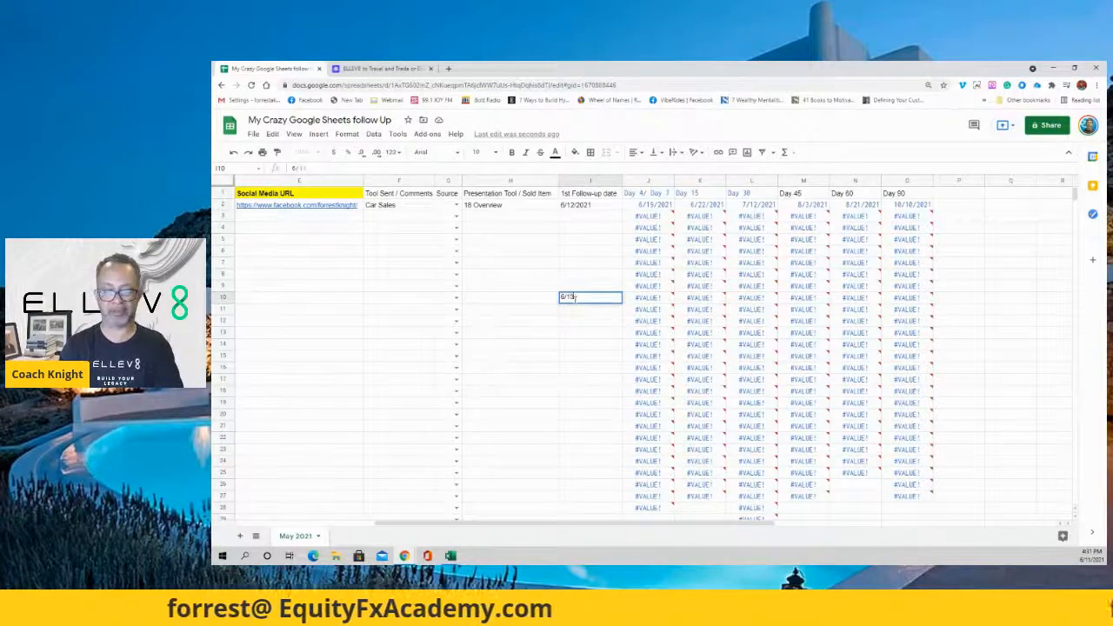
{"action": "key", "text": "Tab"}
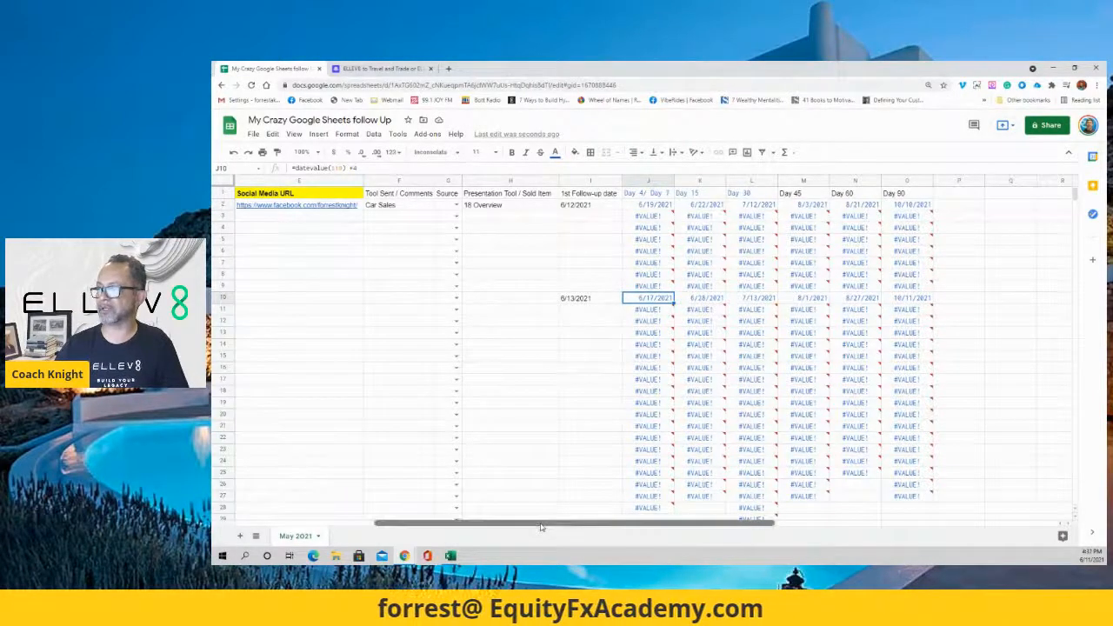
Scroll back left to the Email column and inspect the follow-up date in I2.
{"action": "scroll", "coordinate": [540, 527], "scroll_direction": "left", "scroll_amount": 1}
{"action": "scroll", "coordinate": [541, 527], "scroll_direction": "right", "scroll_amount": 1}
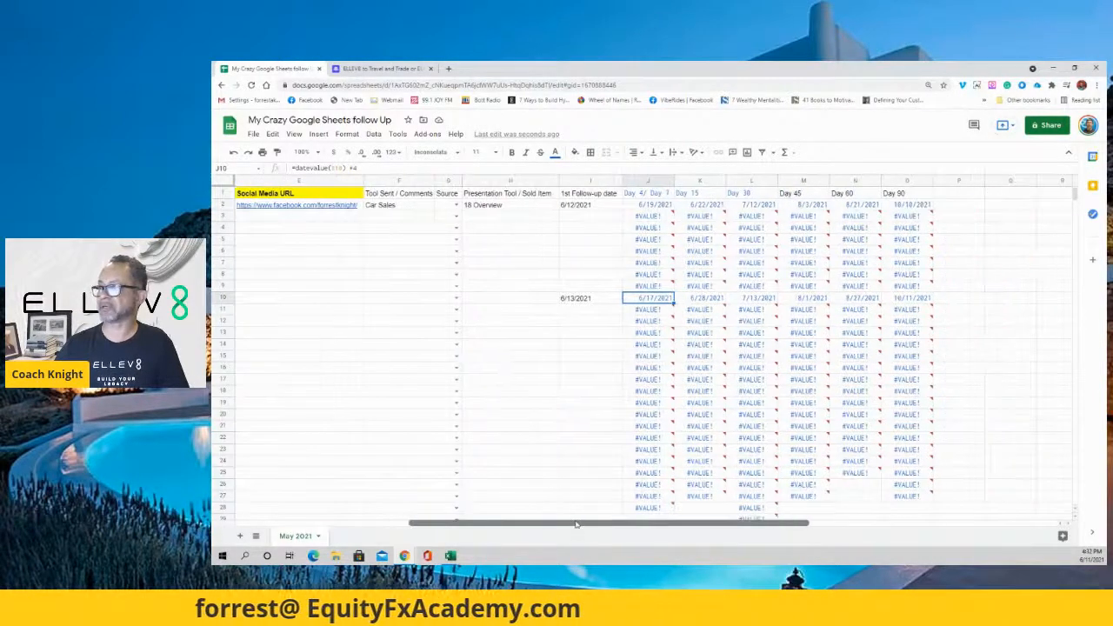
{"action": "scroll", "coordinate": [575, 524], "scroll_direction": "left", "scroll_amount": 1}
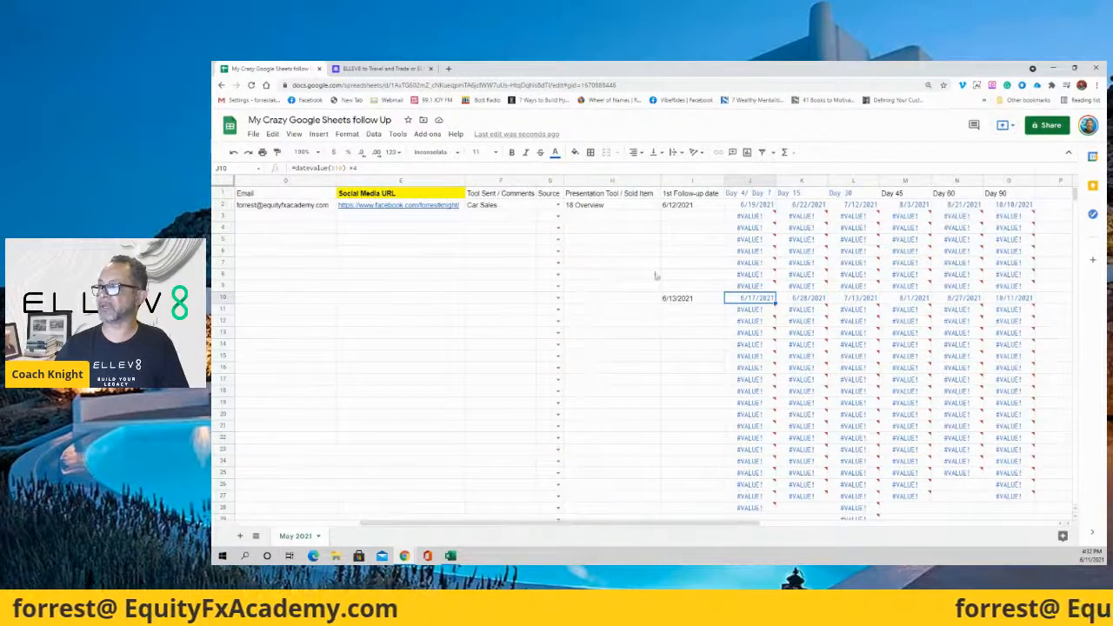
{"action": "left_click", "coordinate": [687, 206]}
{"action": "left_click", "coordinate": [683, 260]}
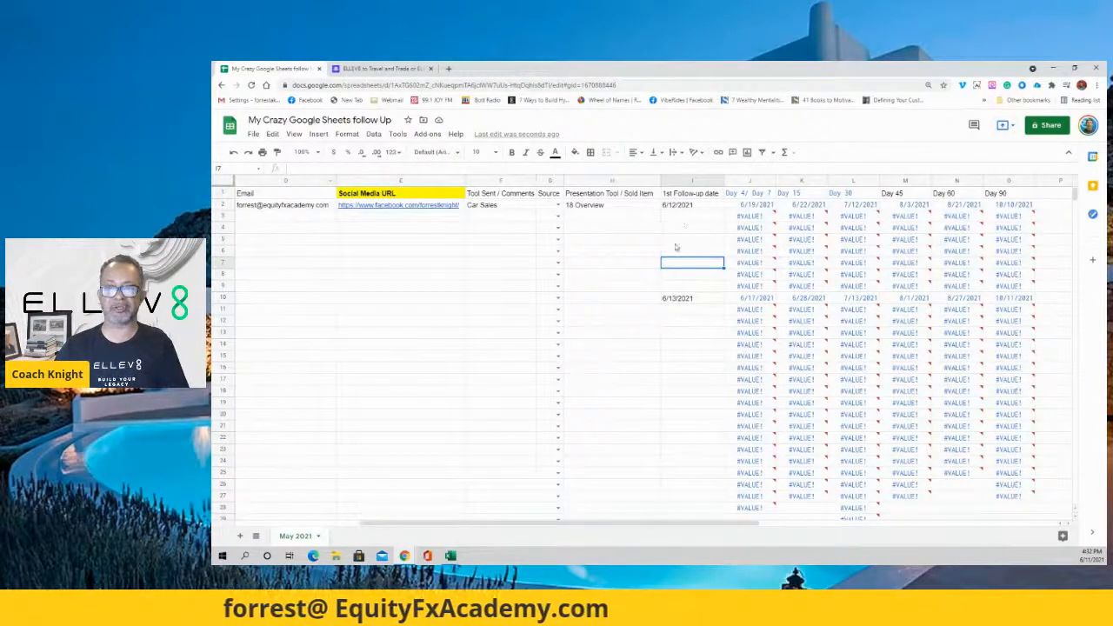
With Find in sheet open (Ctrl+F), enter 6/12/2021 in I10 and I14.
{"action": "left_click", "coordinate": [431, 300]}
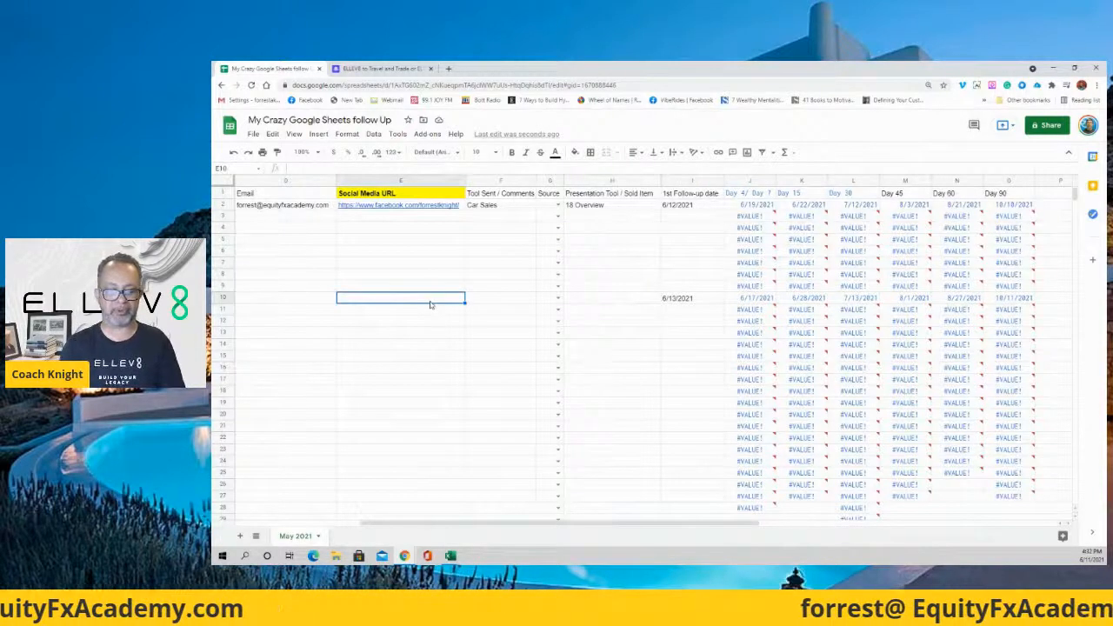
{"action": "key", "text": "ctrl+f"}
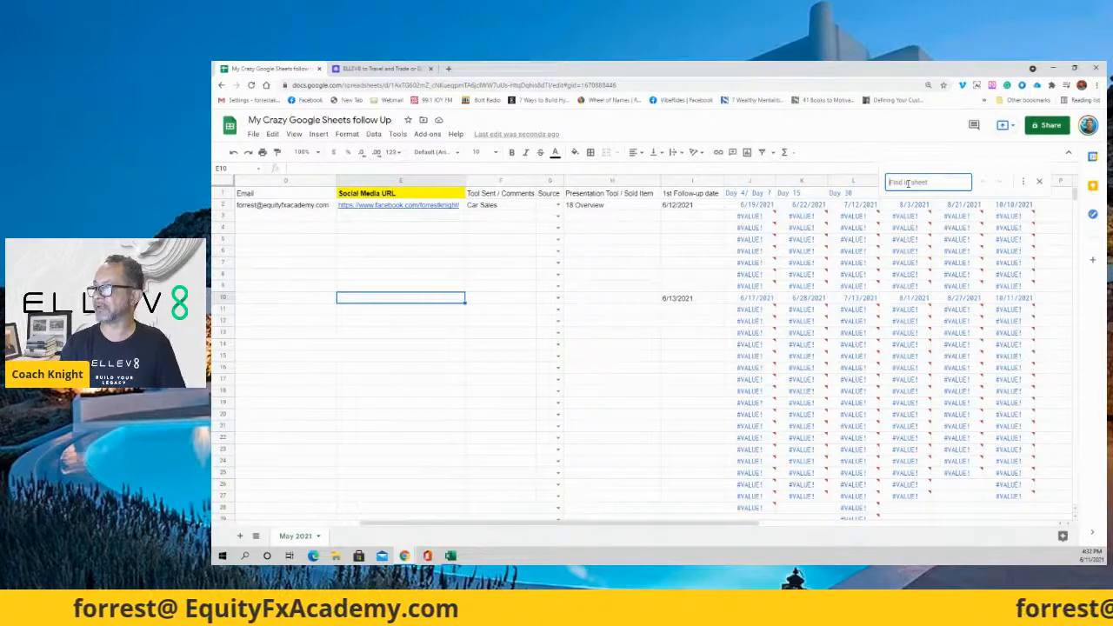
{"action": "left_click", "coordinate": [701, 298]}
{"action": "type", "text": "6/12/"}
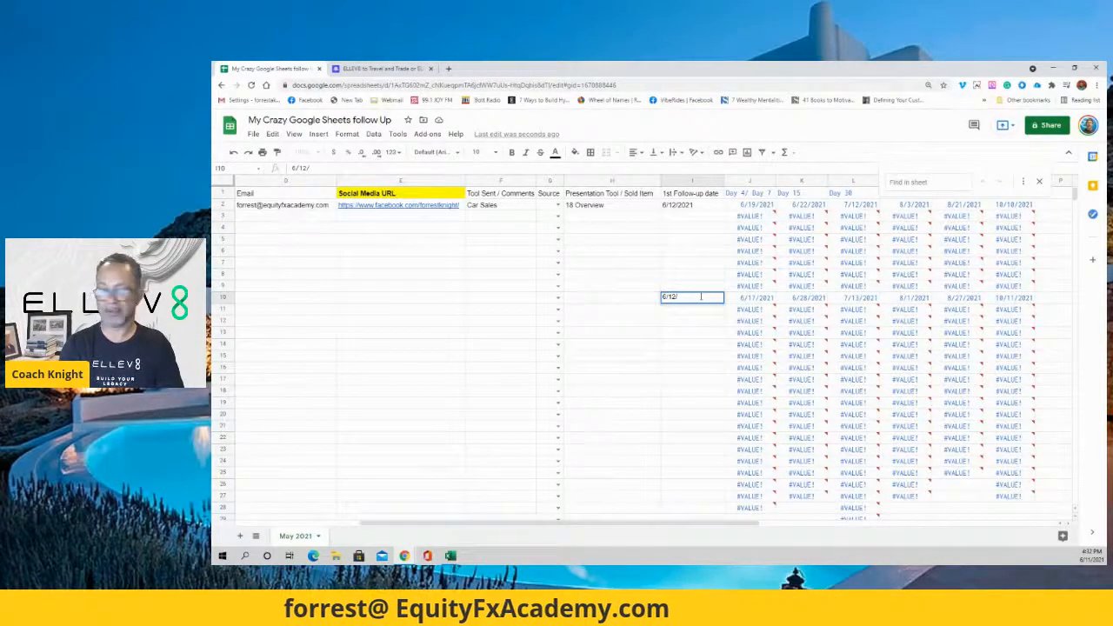
{"action": "type", "text": "2021"}
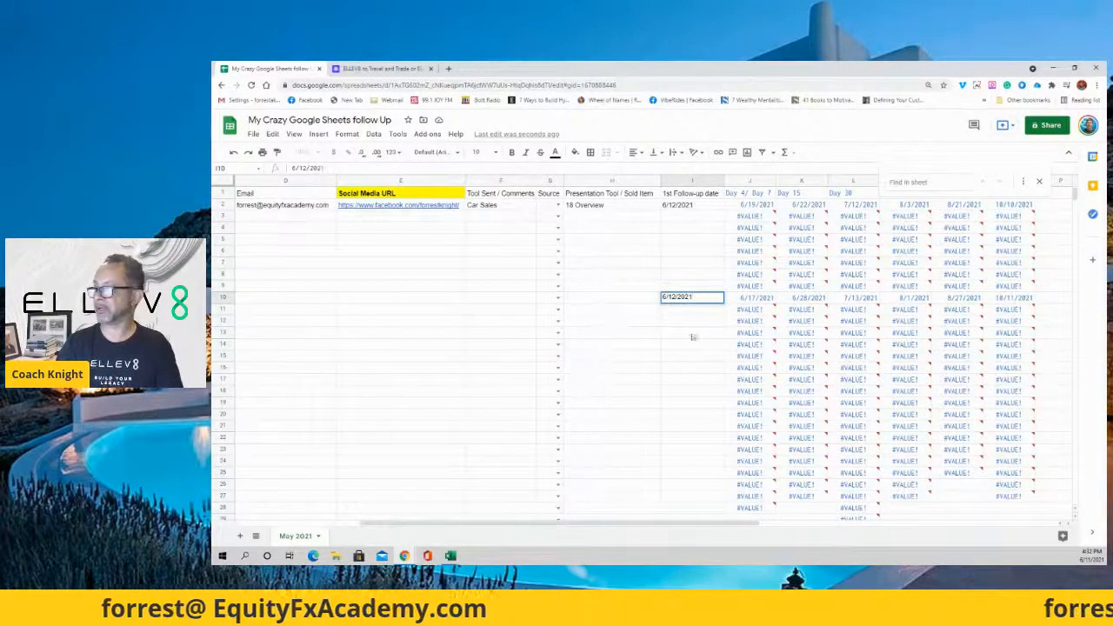
{"action": "left_click", "coordinate": [687, 346]}
{"action": "type", "text": "6"}
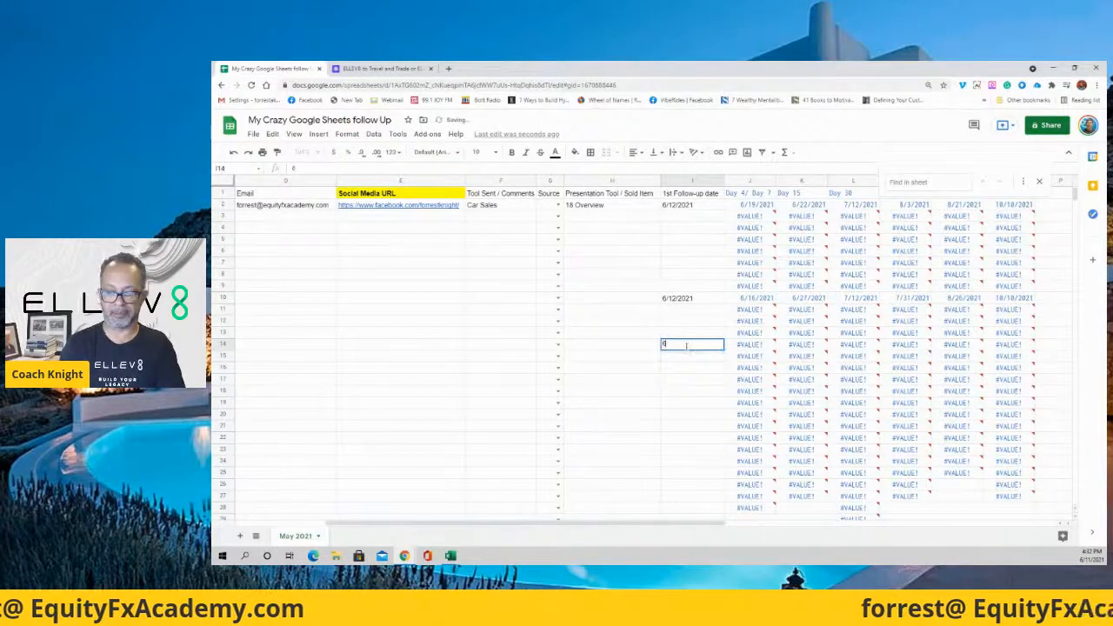
{"action": "type", "text": "/12/2021"}
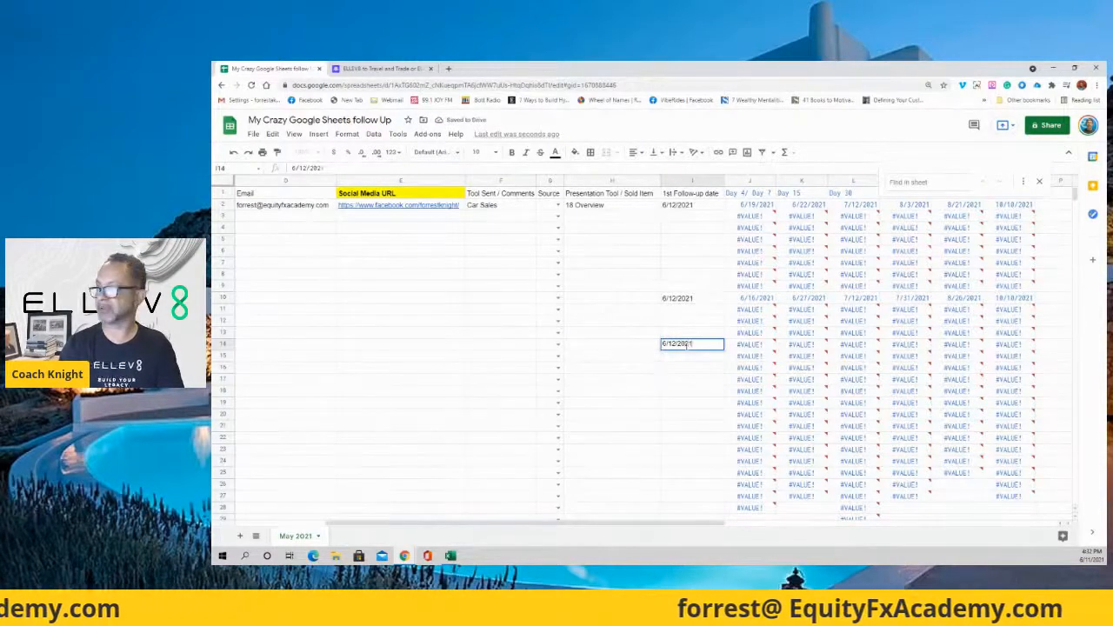
{"action": "left_click", "coordinate": [695, 371]}
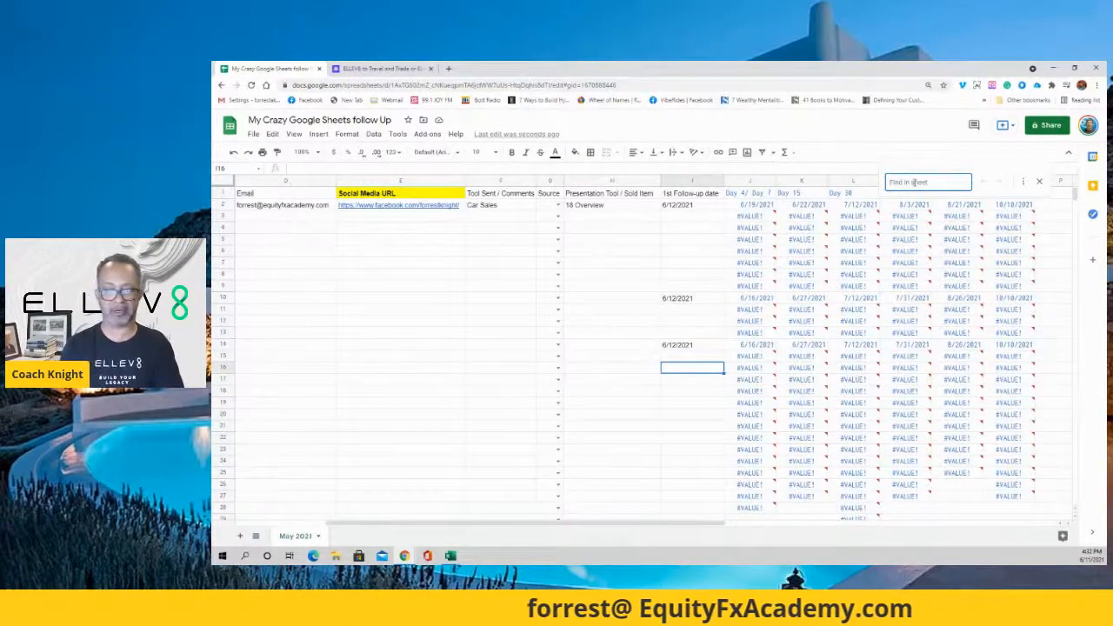
Search for 6/16/2, then re-commit J2's =datevalue(I2)+4 formula so it reads 6/16/2021.
{"action": "type", "text": "6/1"}
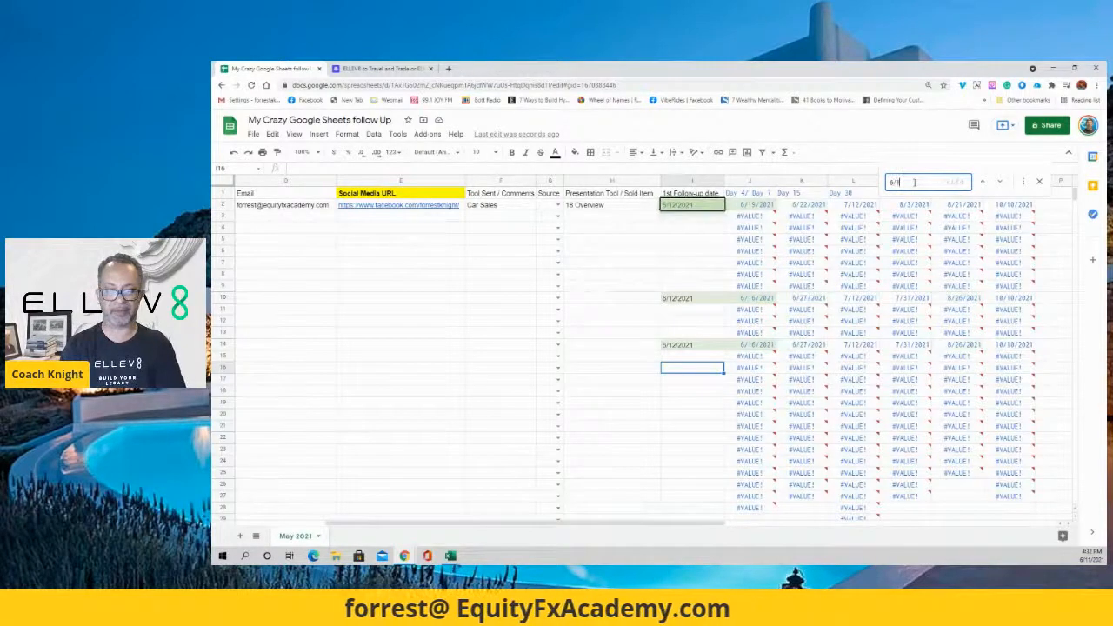
{"action": "type", "text": "6/2021"}
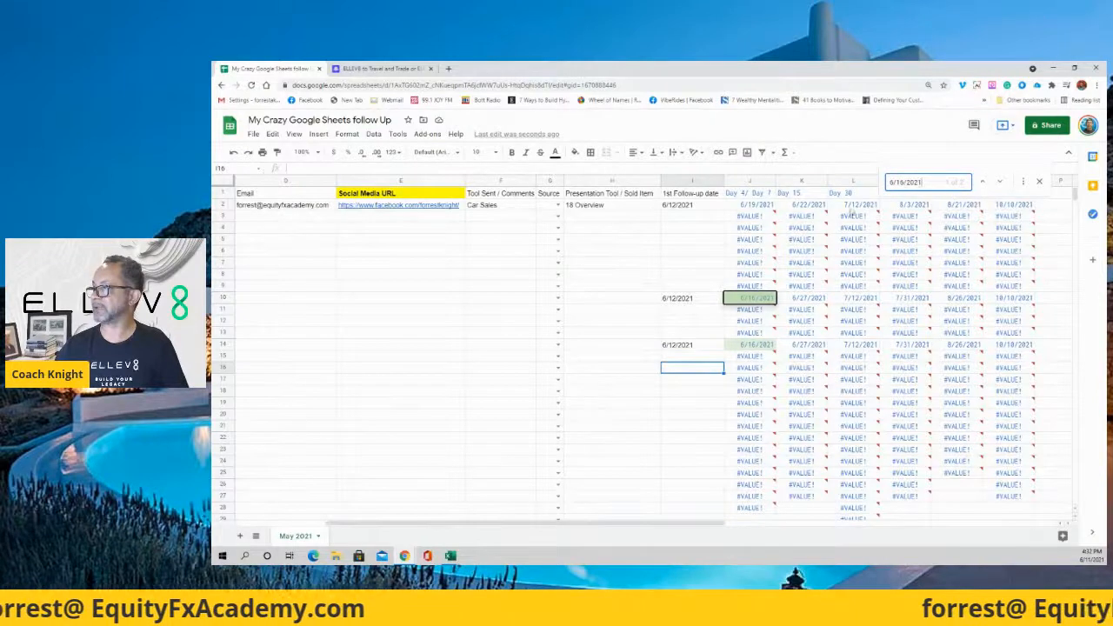
{"action": "left_click", "coordinate": [718, 298]}
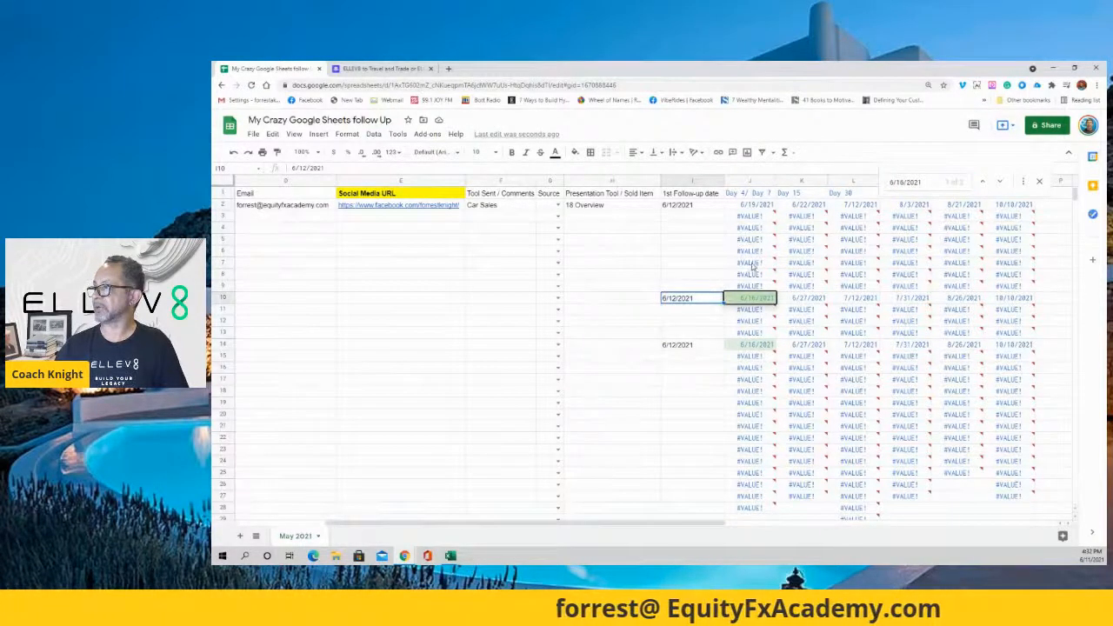
{"action": "mouse_move", "coordinate": [760, 266]}
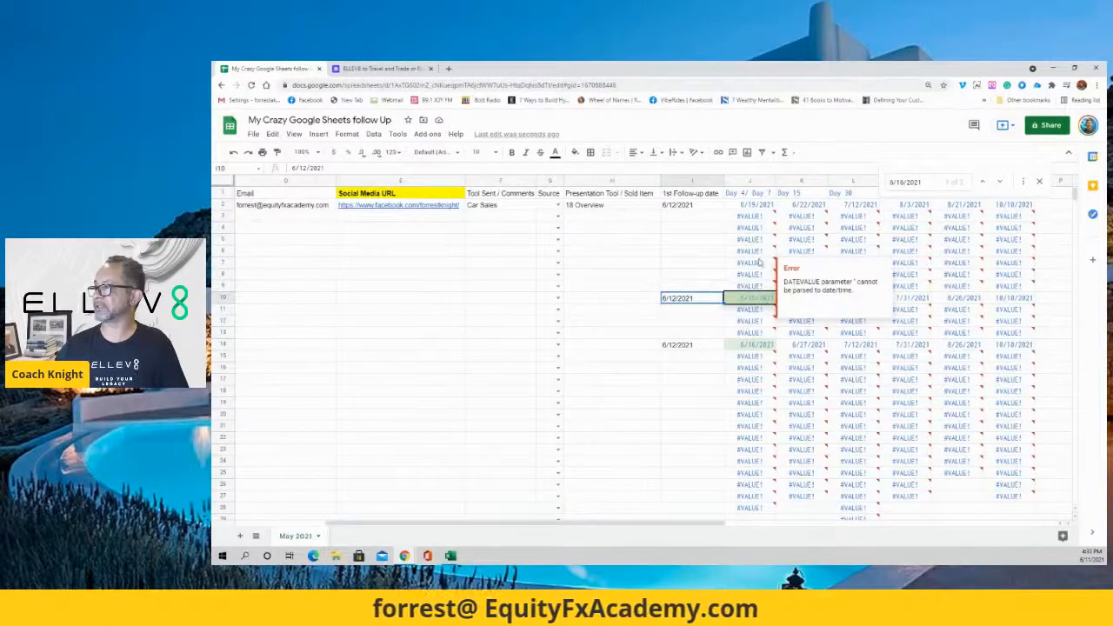
{"action": "left_click", "coordinate": [765, 207]}
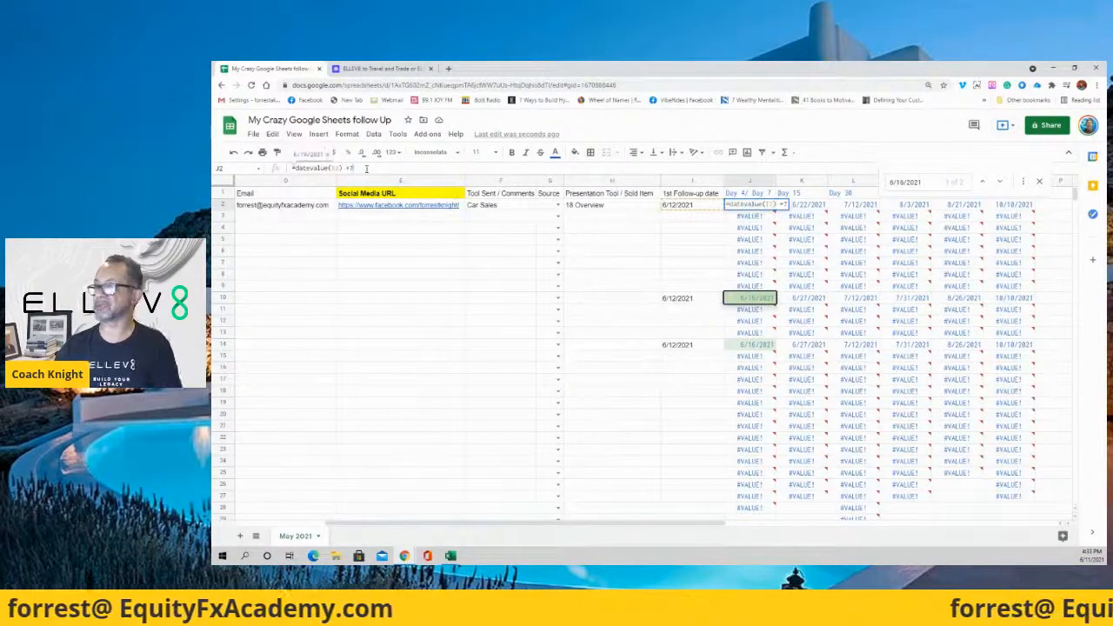
{"action": "left_click", "coordinate": [654, 324]}
{"action": "left_click", "coordinate": [695, 274]}
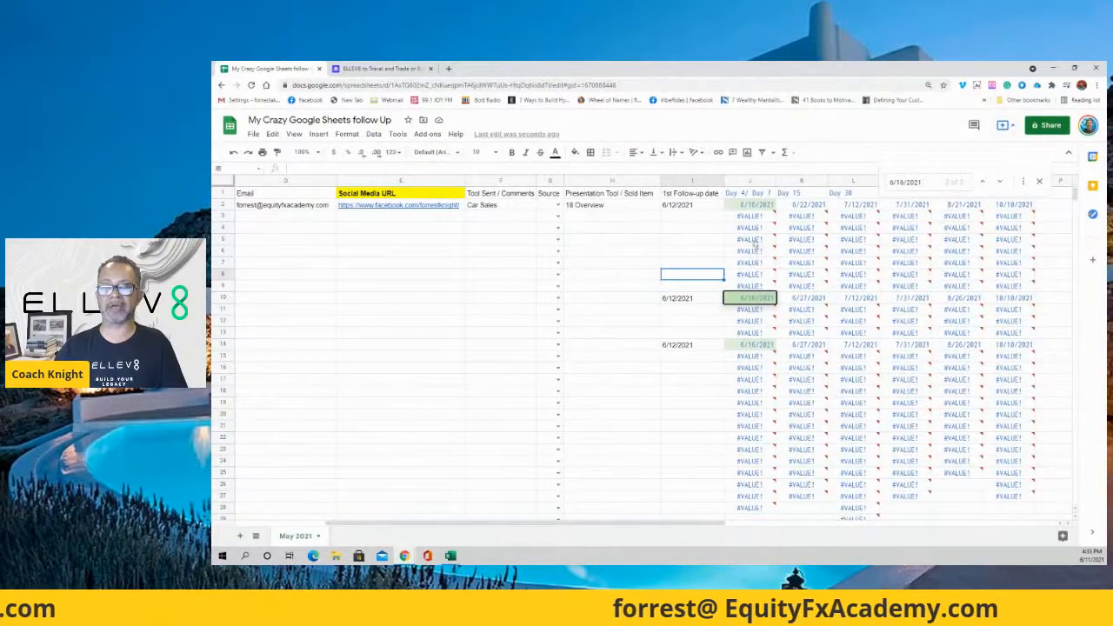
Dismiss the error message, check row 14's Source options, and reselect I2.
{"action": "mouse_move", "coordinate": [763, 357]}
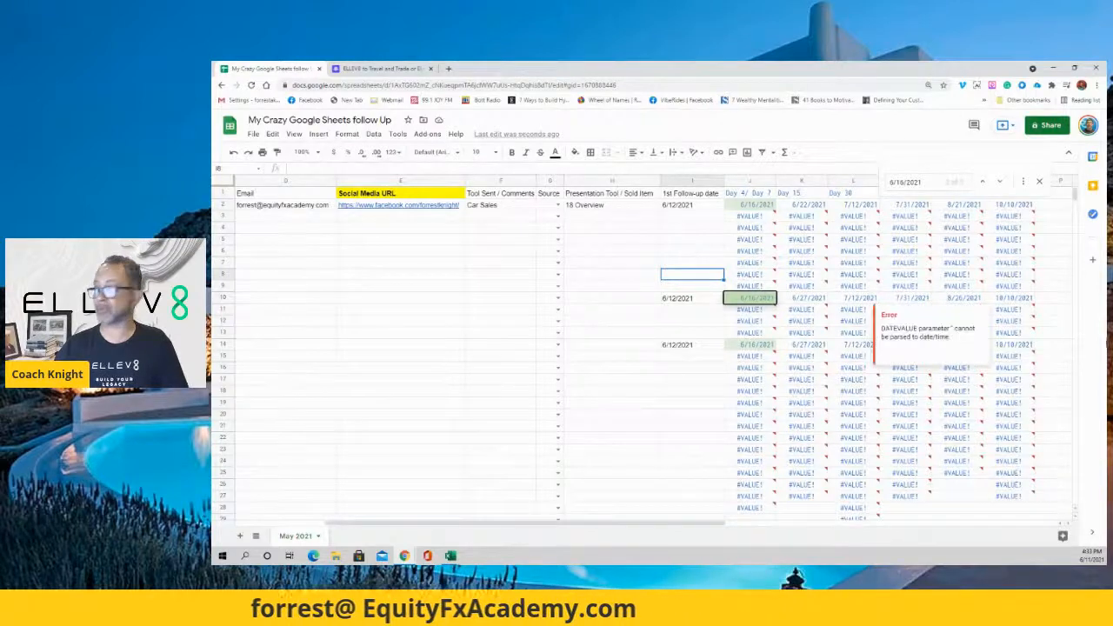
{"action": "left_click", "coordinate": [624, 288]}
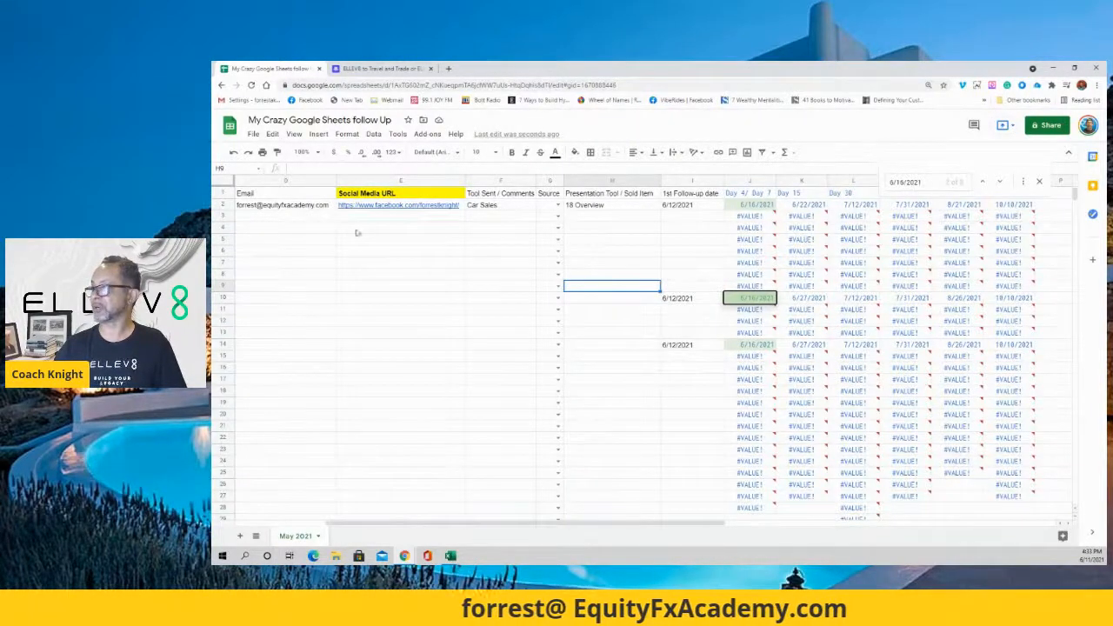
{"action": "left_click_drag", "start_coordinate": [348, 228], "coordinate": [500, 250]}
{"action": "left_click_drag", "start_coordinate": [273, 253], "coordinate": [428, 264]}
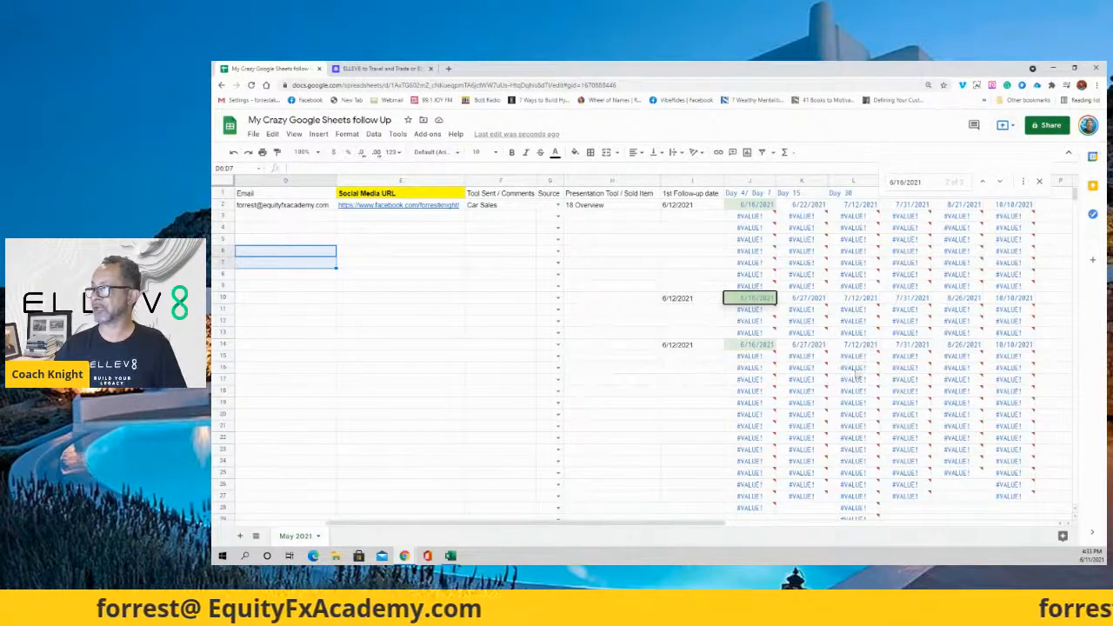
{"action": "left_click", "coordinate": [557, 344]}
{"action": "left_click", "coordinate": [513, 333]}
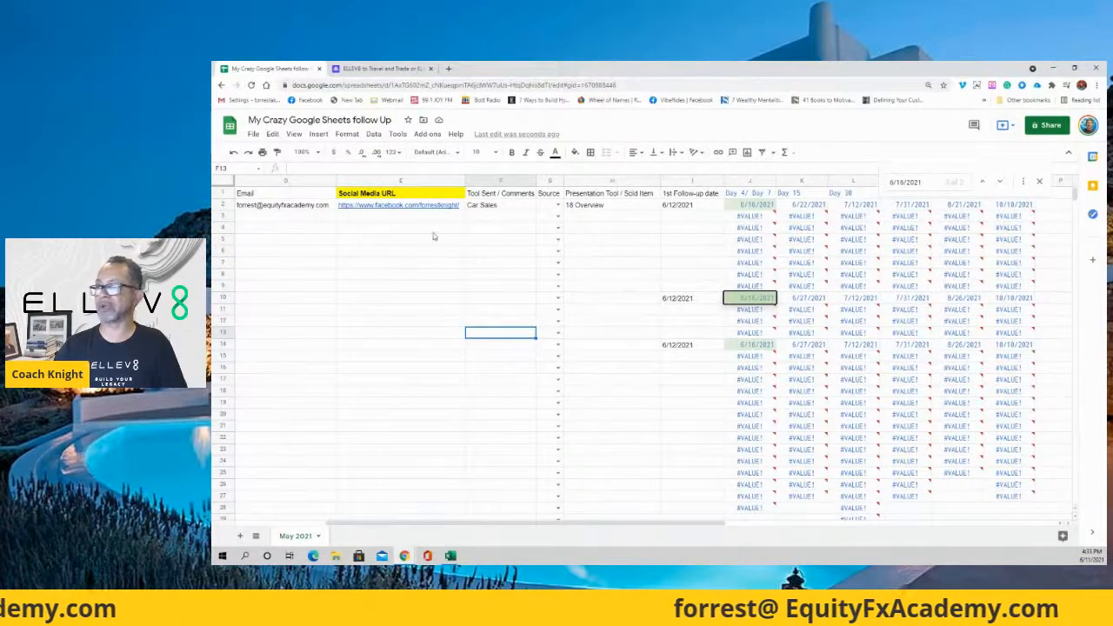
{"action": "left_click", "coordinate": [695, 208]}
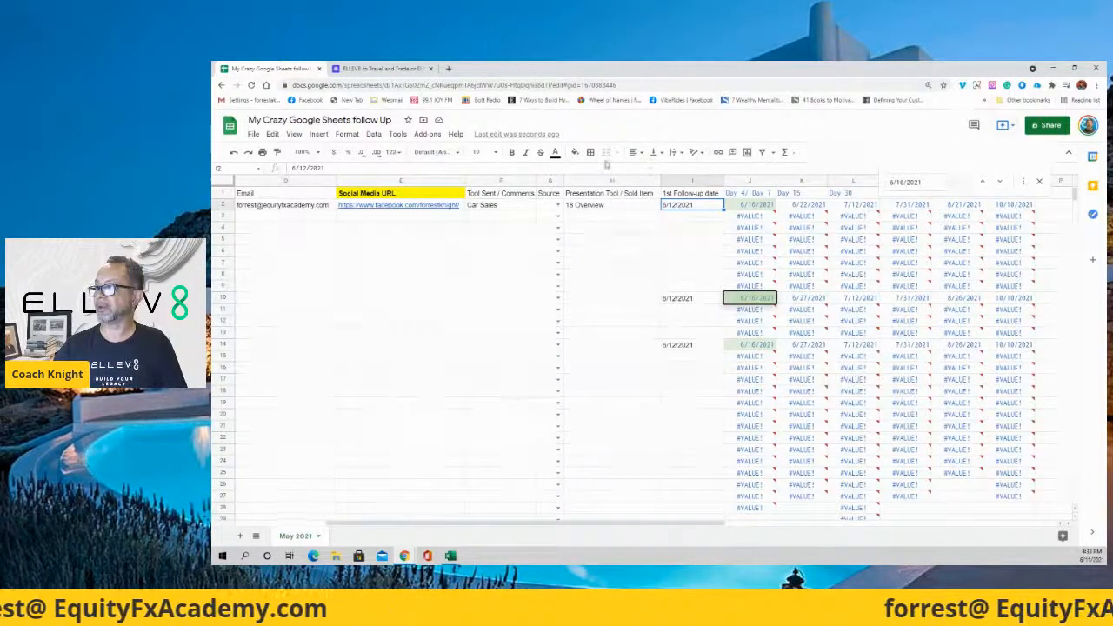
{"action": "left_click", "coordinate": [574, 152]}
{"action": "left_click", "coordinate": [602, 199]}
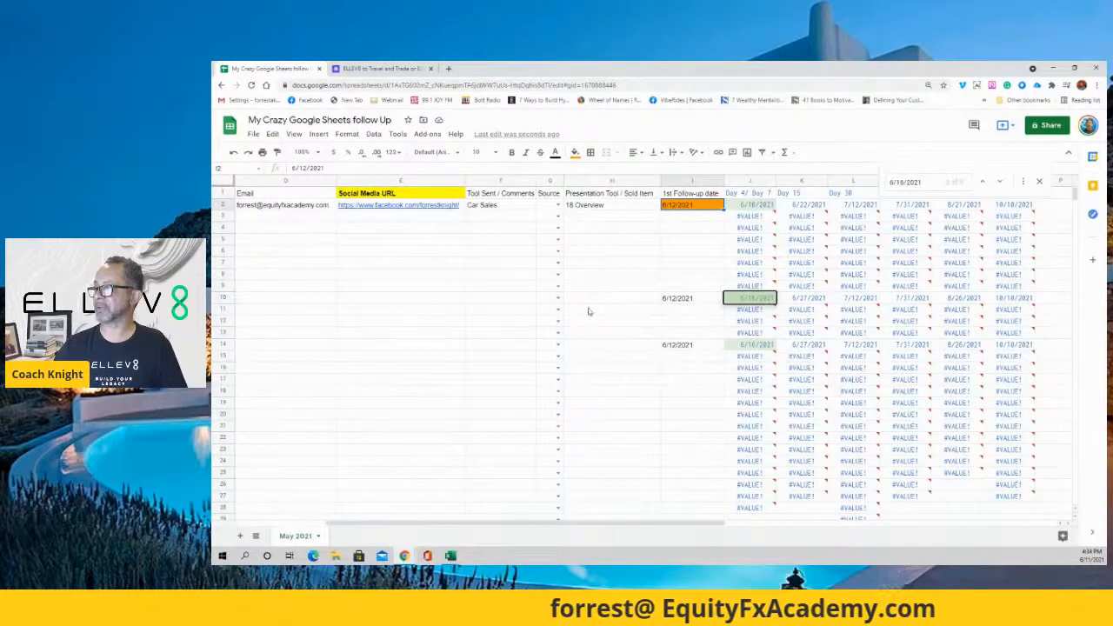
{"action": "left_click", "coordinate": [982, 184]}
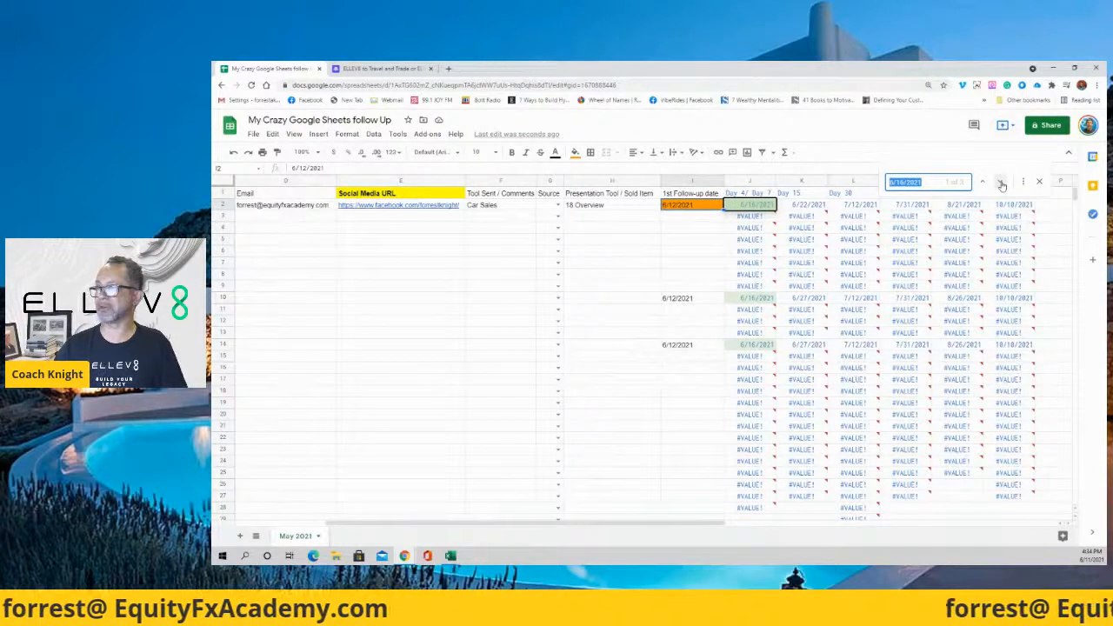
{"action": "left_click", "coordinate": [1001, 182]}
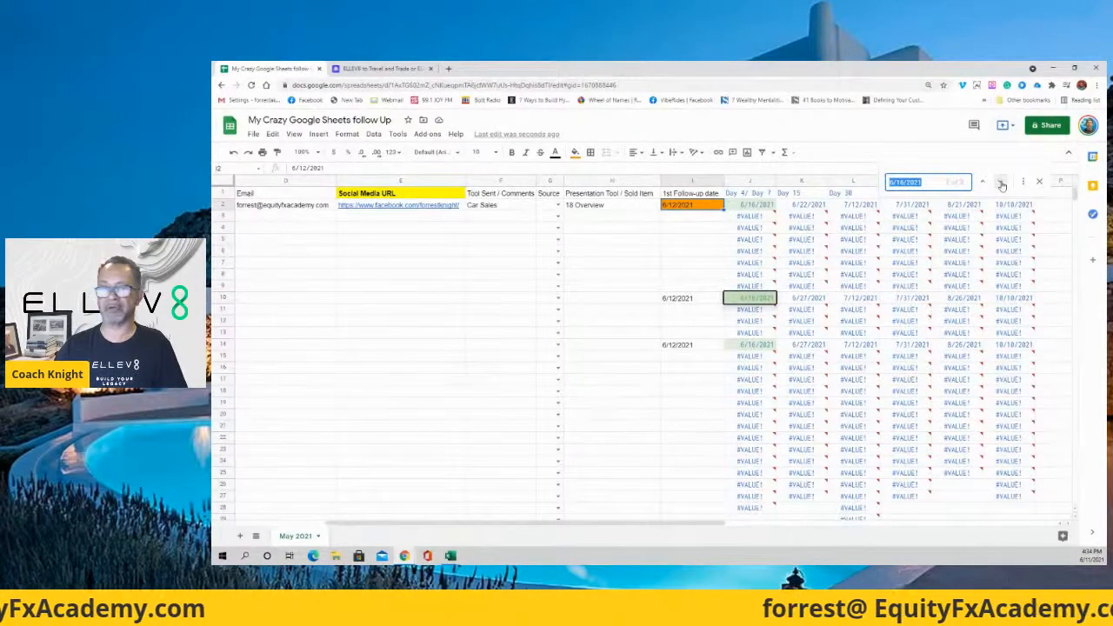
{"action": "left_click", "coordinate": [1001, 183]}
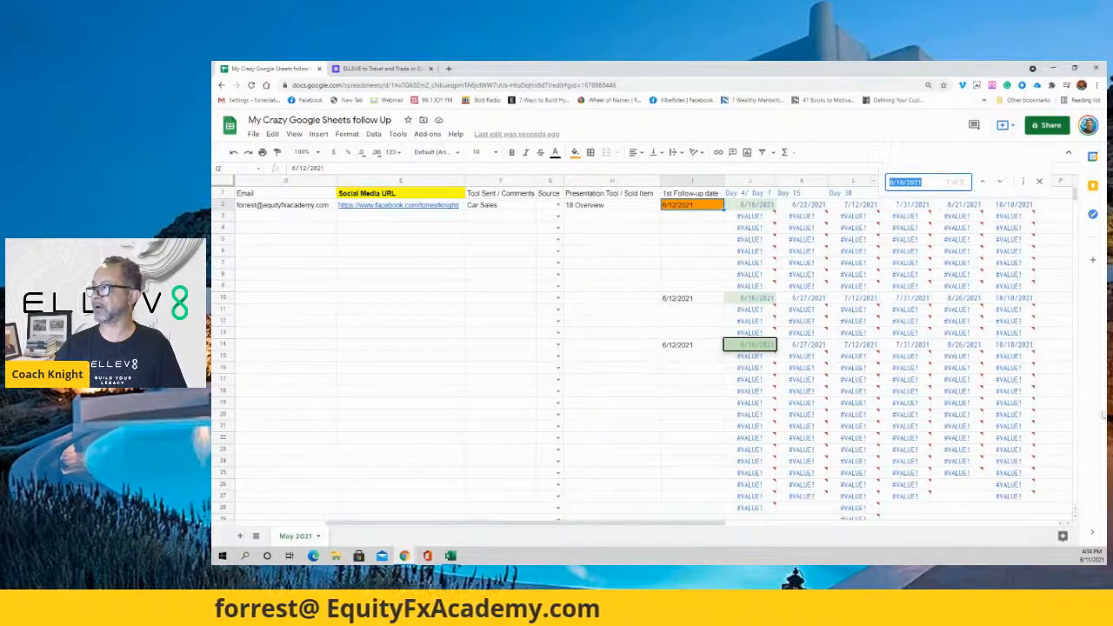
{"action": "mouse_move", "coordinate": [874, 372]}
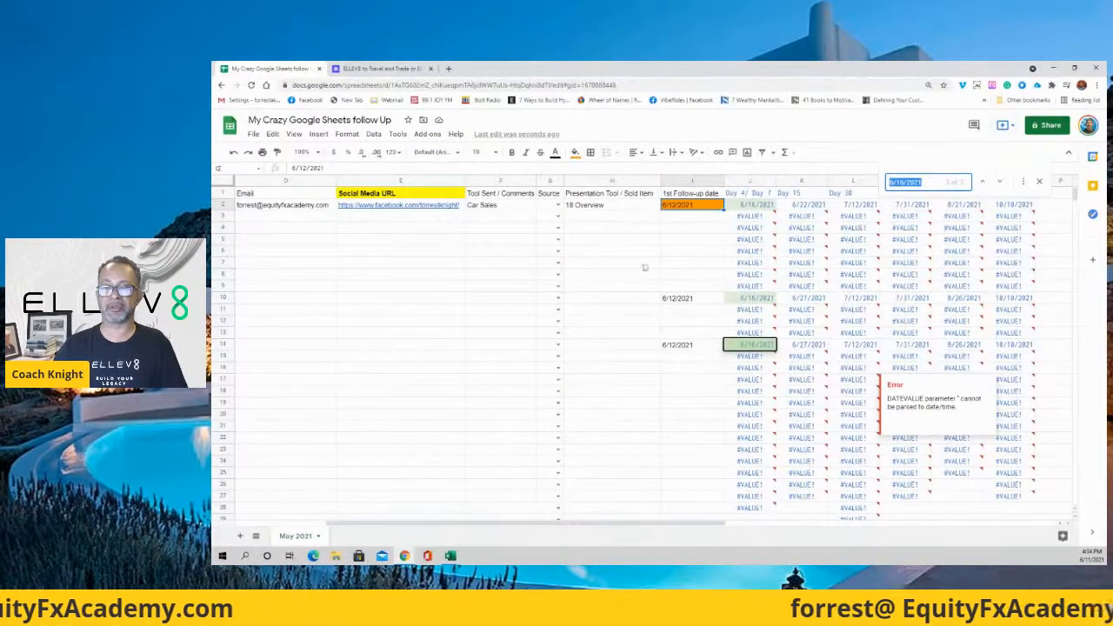
{"action": "left_click", "coordinate": [755, 207]}
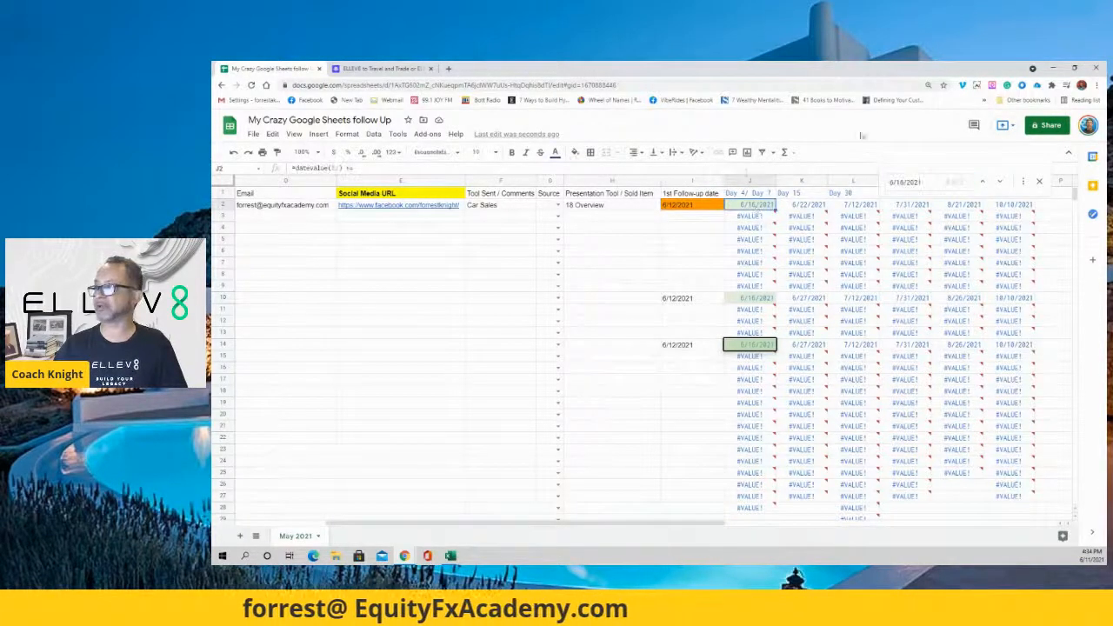
Fill J2's 6/16/2021 date with orange.
{"action": "left_click", "coordinate": [573, 153]}
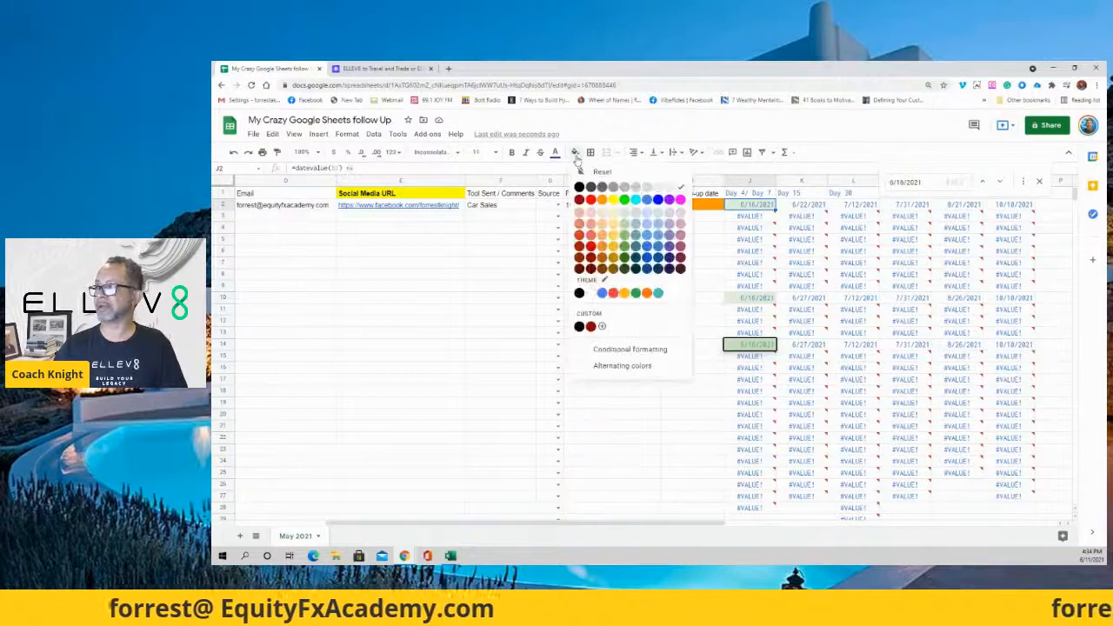
{"action": "left_click", "coordinate": [598, 202]}
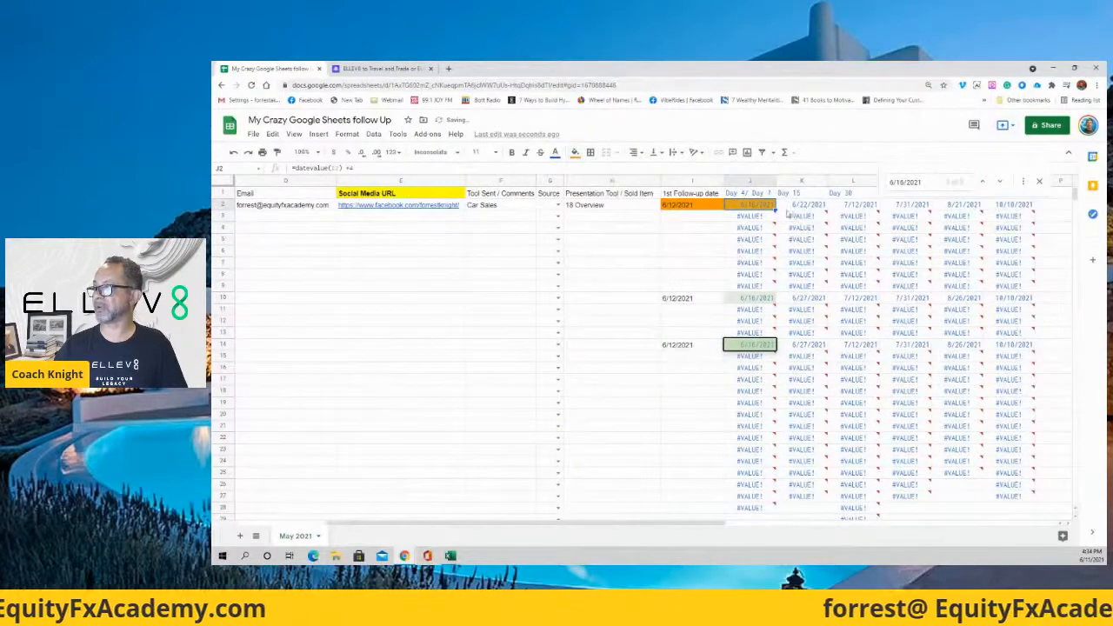
{"action": "left_click", "coordinate": [822, 206]}
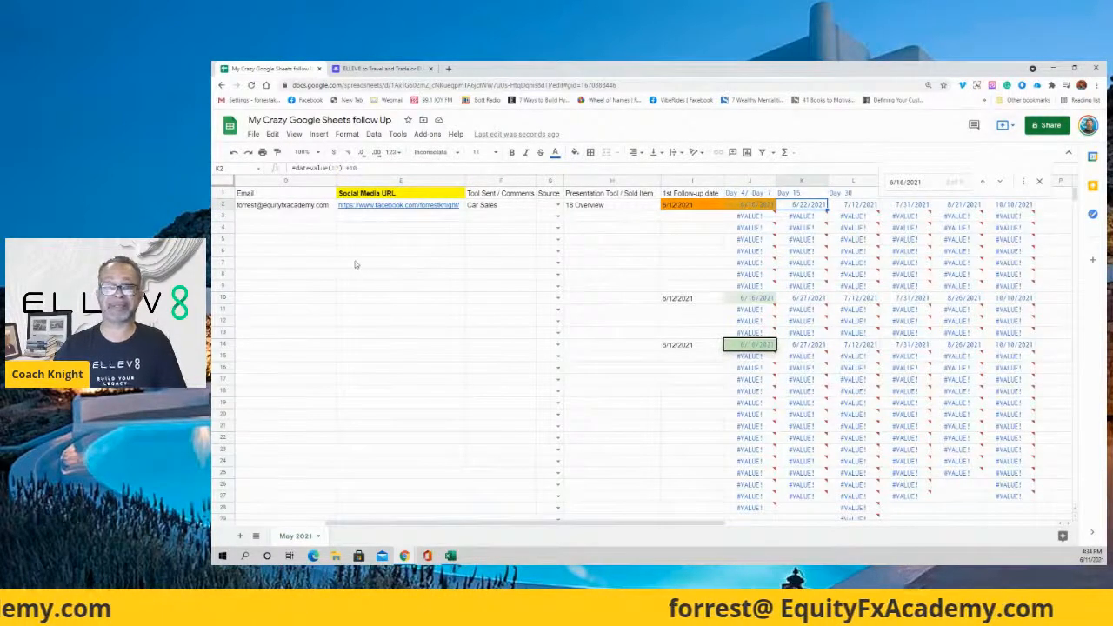
Close the 6/16/2021 search and scroll back left to column A.
{"action": "mouse_move", "coordinate": [741, 232]}
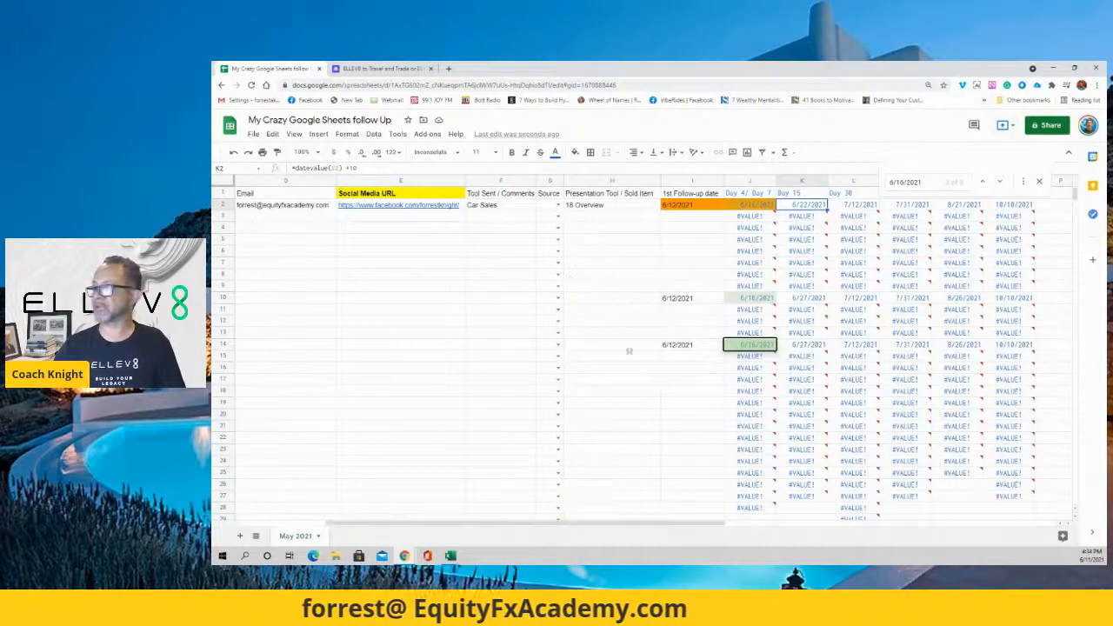
{"action": "mouse_move", "coordinate": [653, 525]}
{"action": "left_mouse_down"}
{"action": "mouse_move", "coordinate": [690, 525]}
{"action": "mouse_move", "coordinate": [662, 525]}
{"action": "left_mouse_up"}
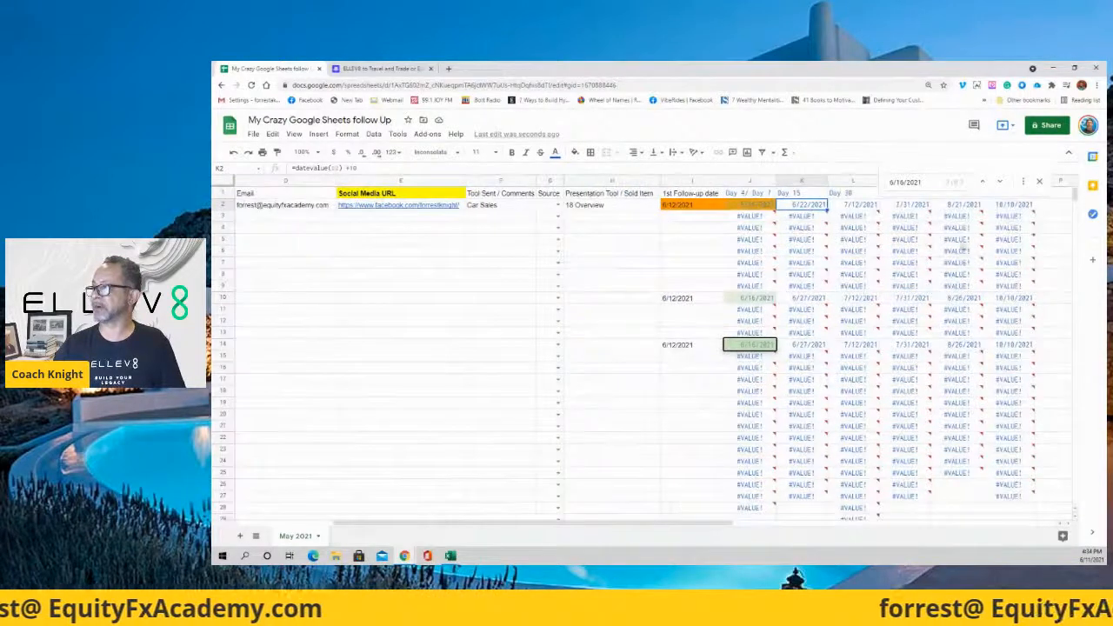
{"action": "left_click", "coordinate": [1039, 182]}
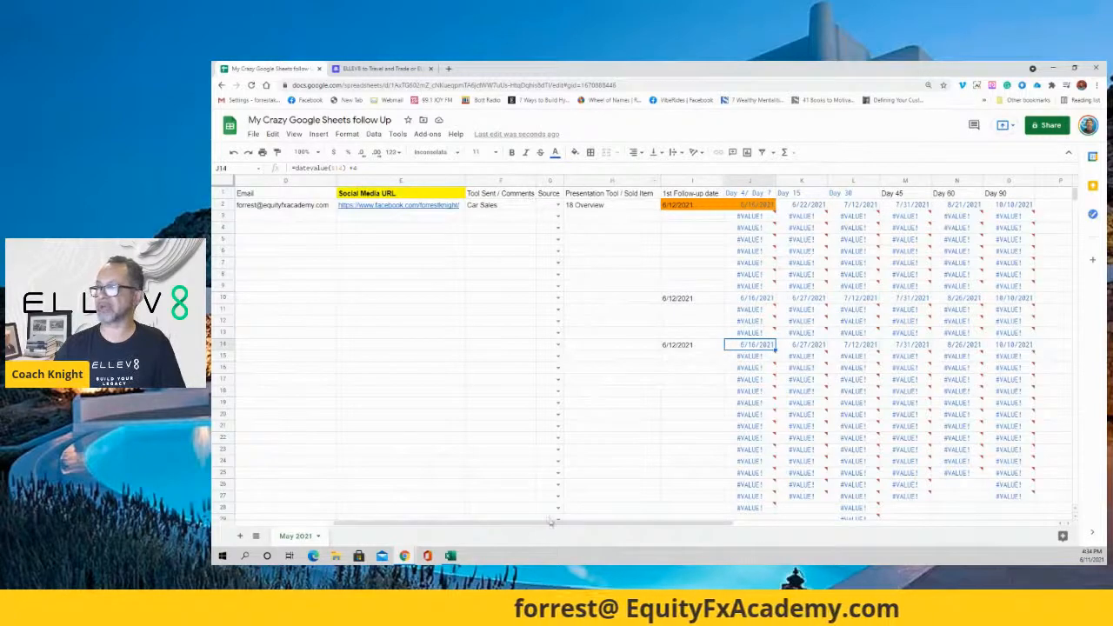
{"action": "left_click_drag", "start_coordinate": [518, 525], "coordinate": [418, 525]}
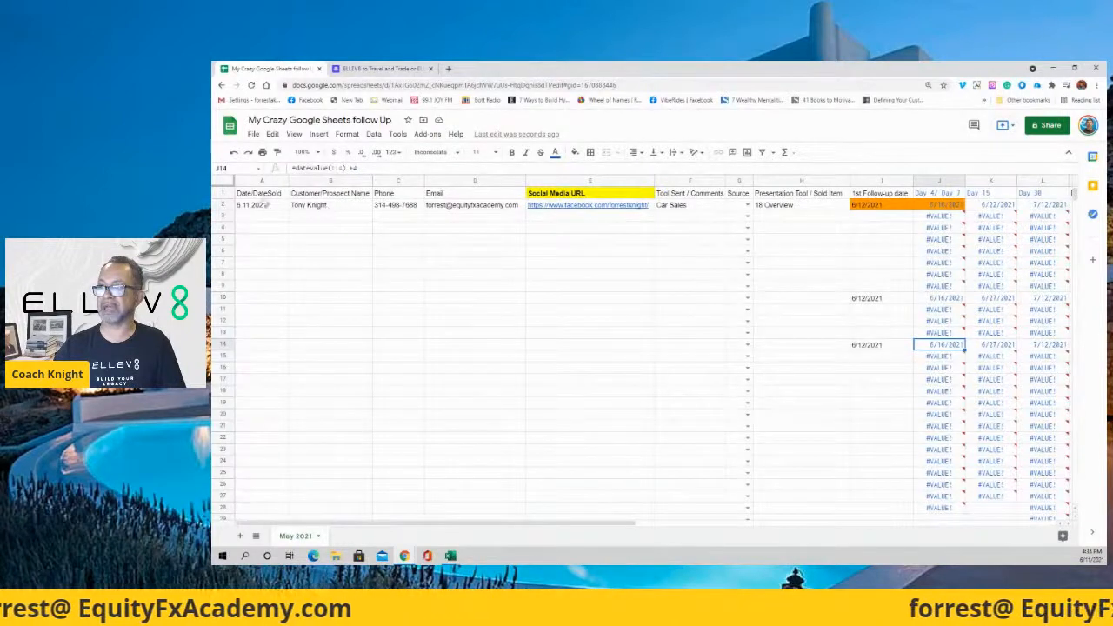
Insert one empty column to the left of the Email column.
{"action": "left_click", "coordinate": [465, 181]}
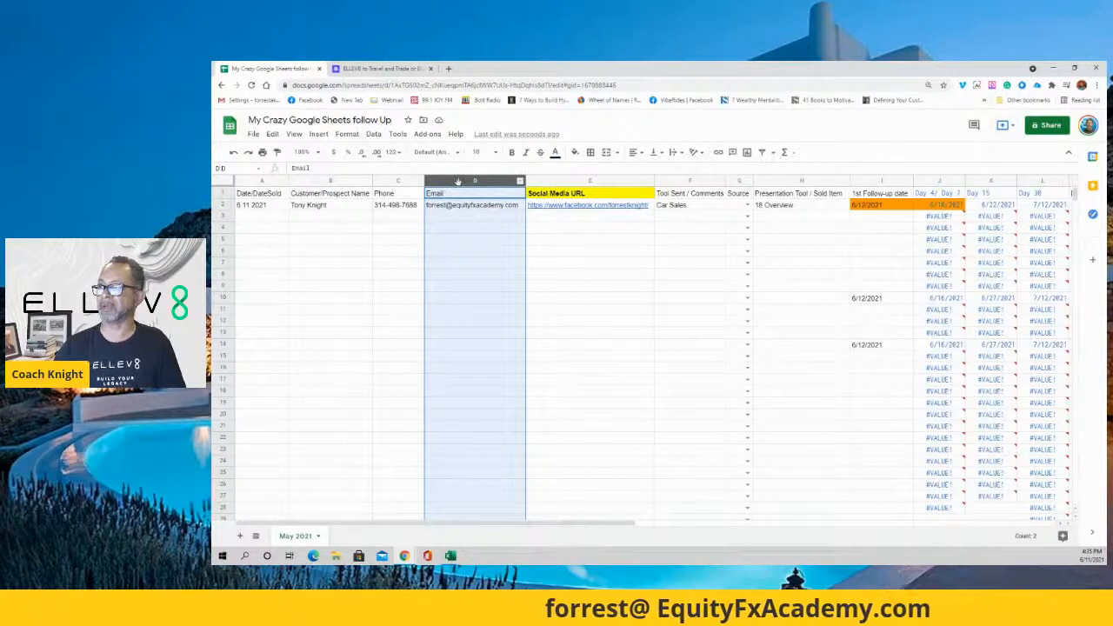
{"action": "right_click", "coordinate": [458, 181]}
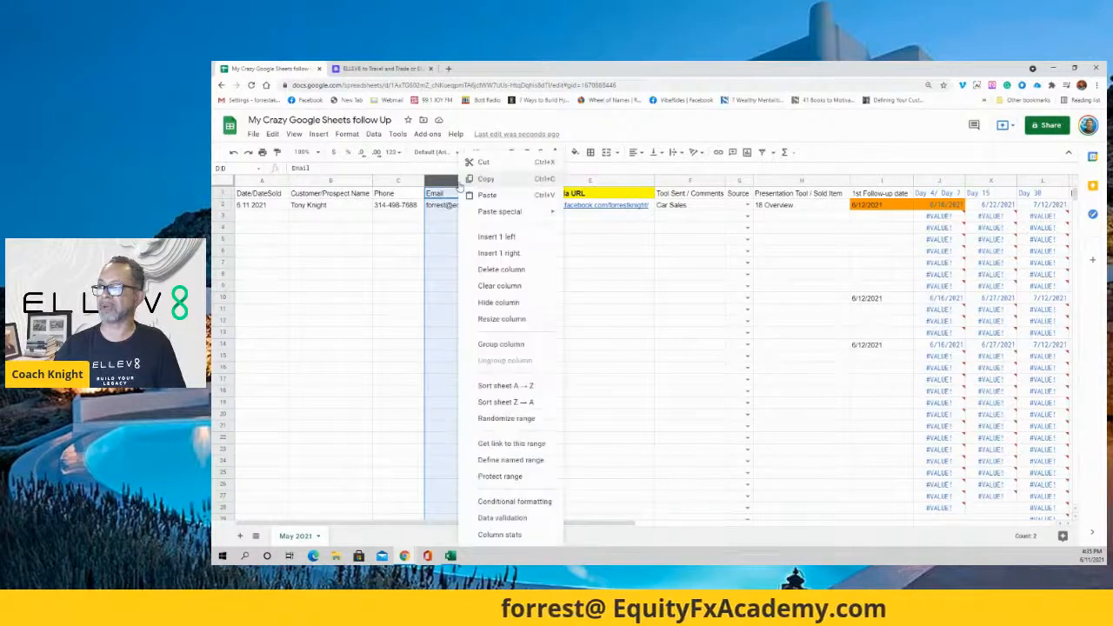
{"action": "left_click", "coordinate": [510, 237]}
{"action": "left_click", "coordinate": [547, 251]}
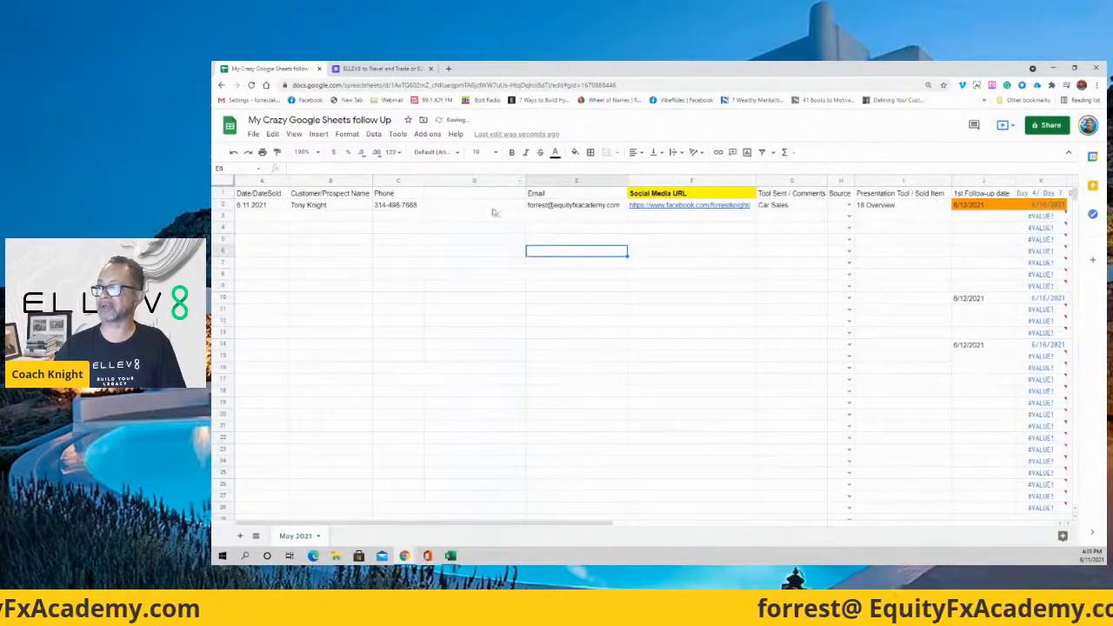
{"action": "left_click", "coordinate": [504, 261]}
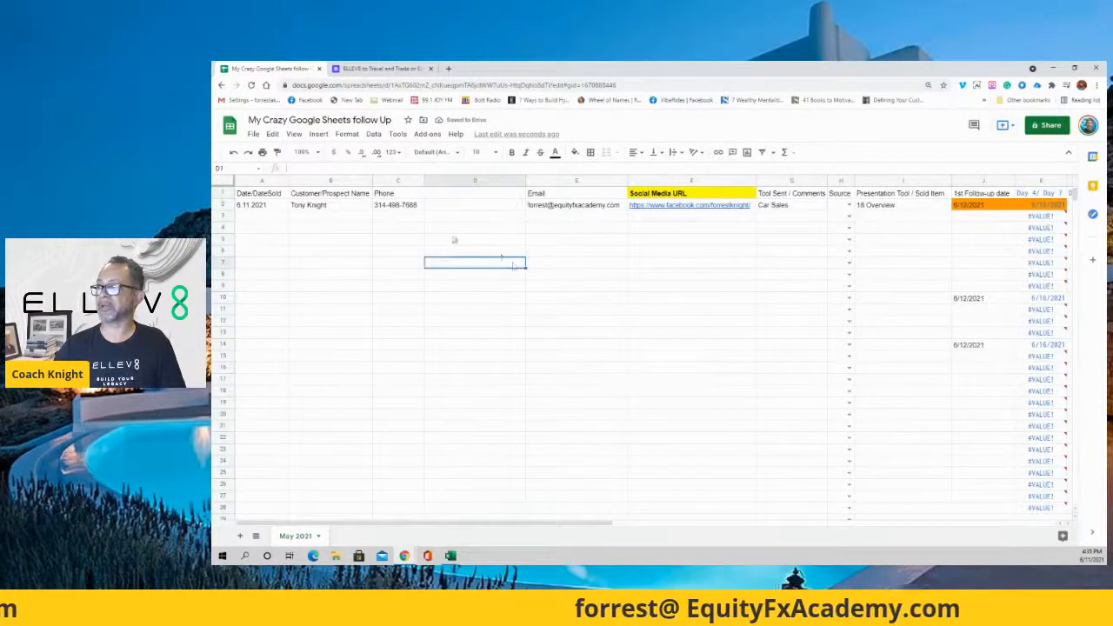
Make the entire header row 1 bold.
{"action": "left_click", "coordinate": [223, 194]}
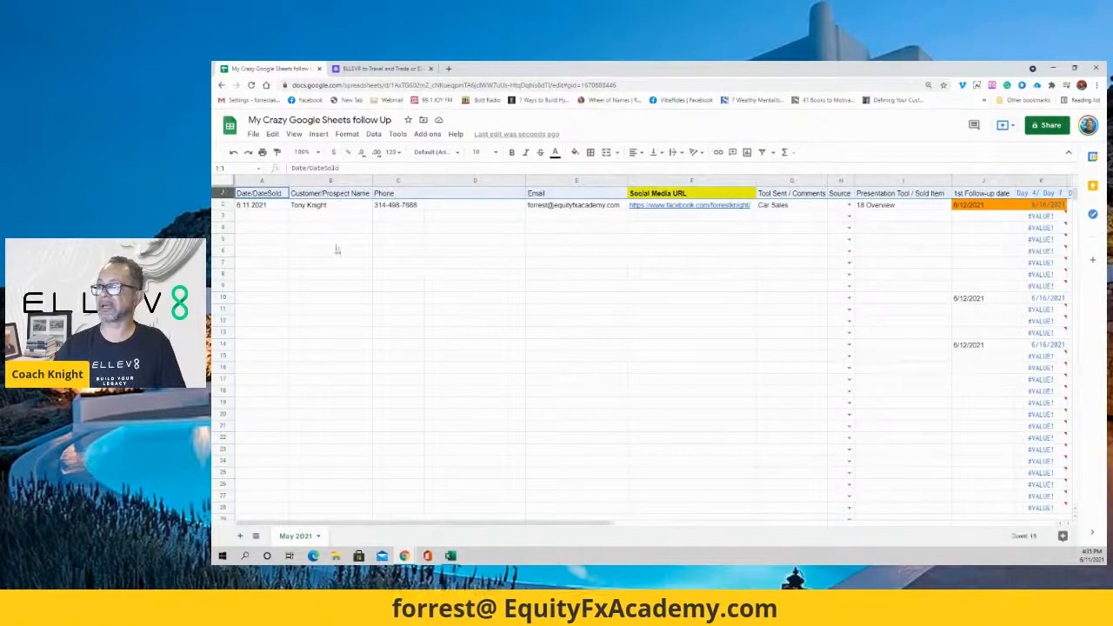
{"action": "left_click", "coordinate": [511, 152]}
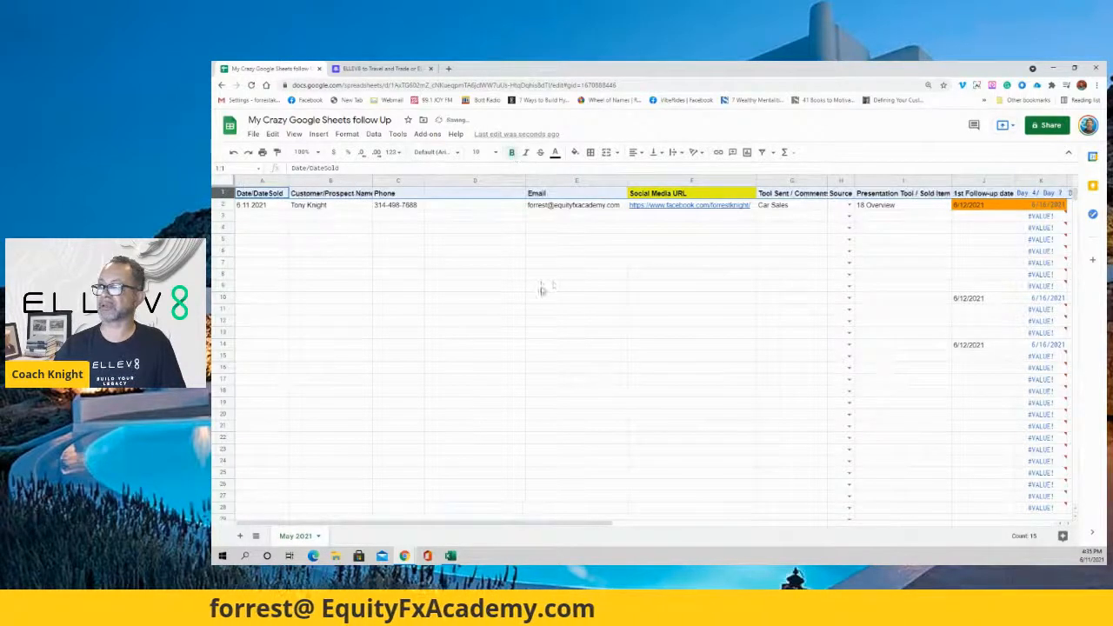
{"action": "scroll", "coordinate": [566, 254], "scroll_direction": "down", "scroll_amount": 3}
{"action": "scroll", "coordinate": [565, 254], "scroll_direction": "up", "scroll_amount": 3}
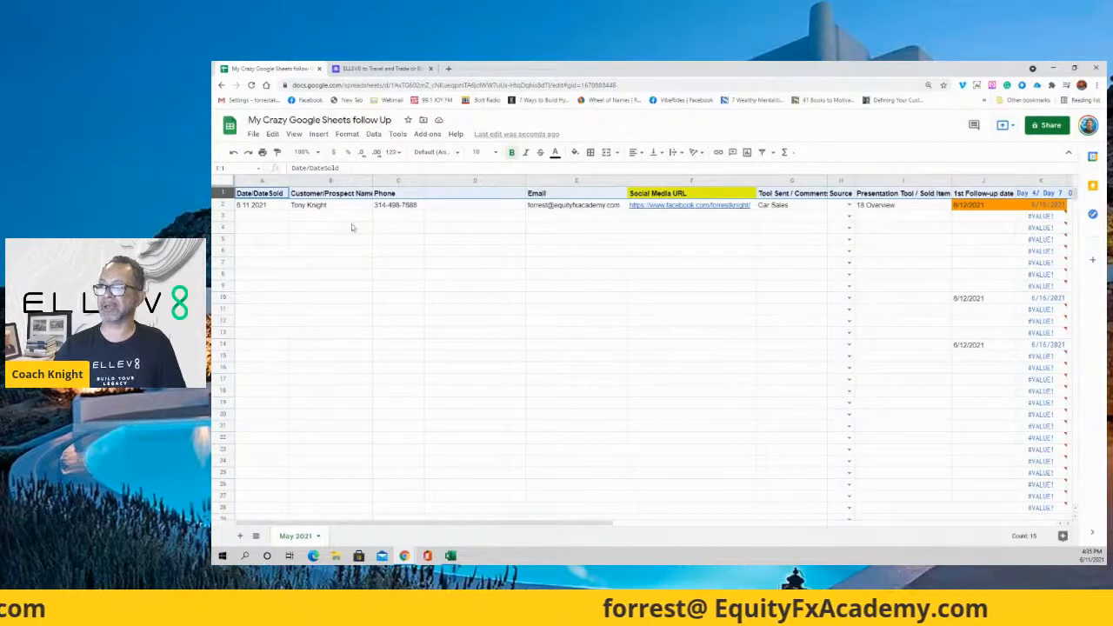
Freeze row 1 with View > Freeze > 1 row.
{"action": "left_click", "coordinate": [273, 208]}
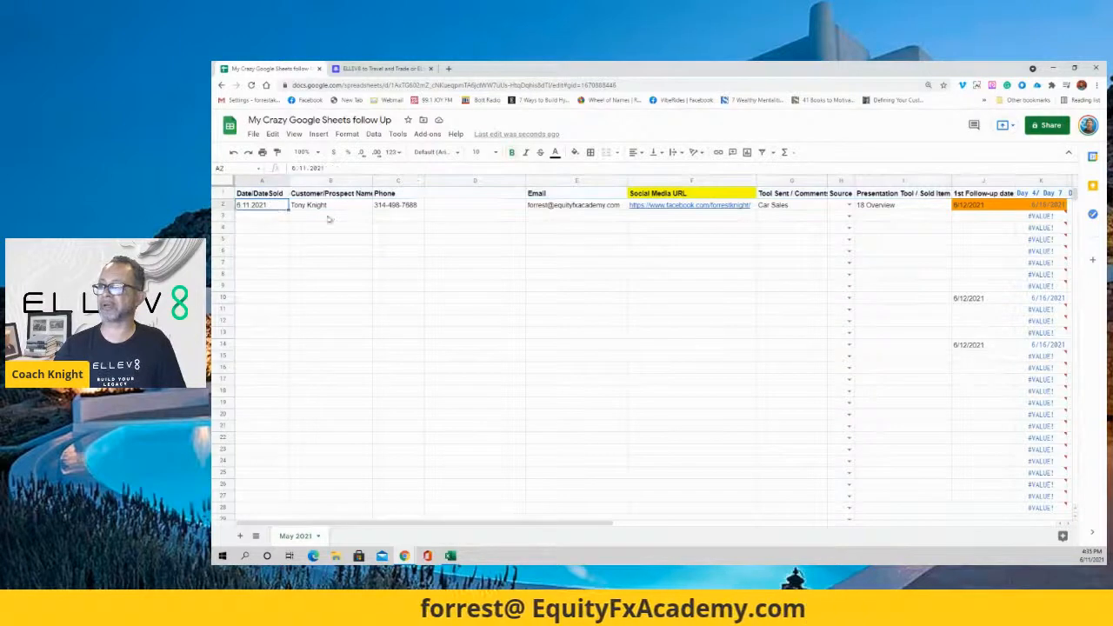
{"action": "left_click", "coordinate": [226, 193]}
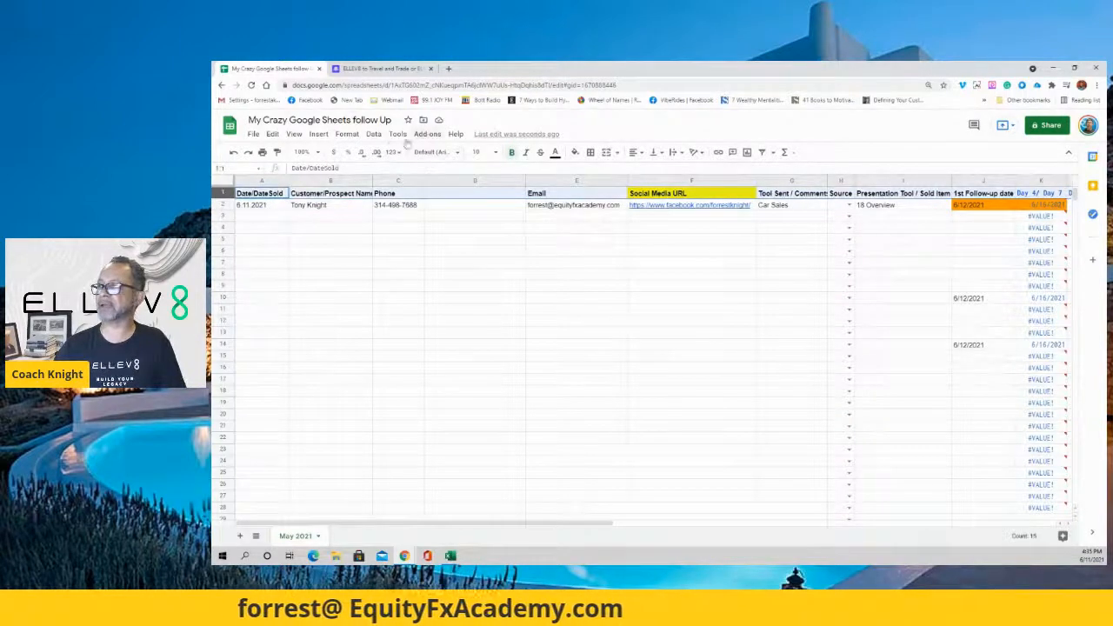
{"action": "left_click", "coordinate": [347, 134]}
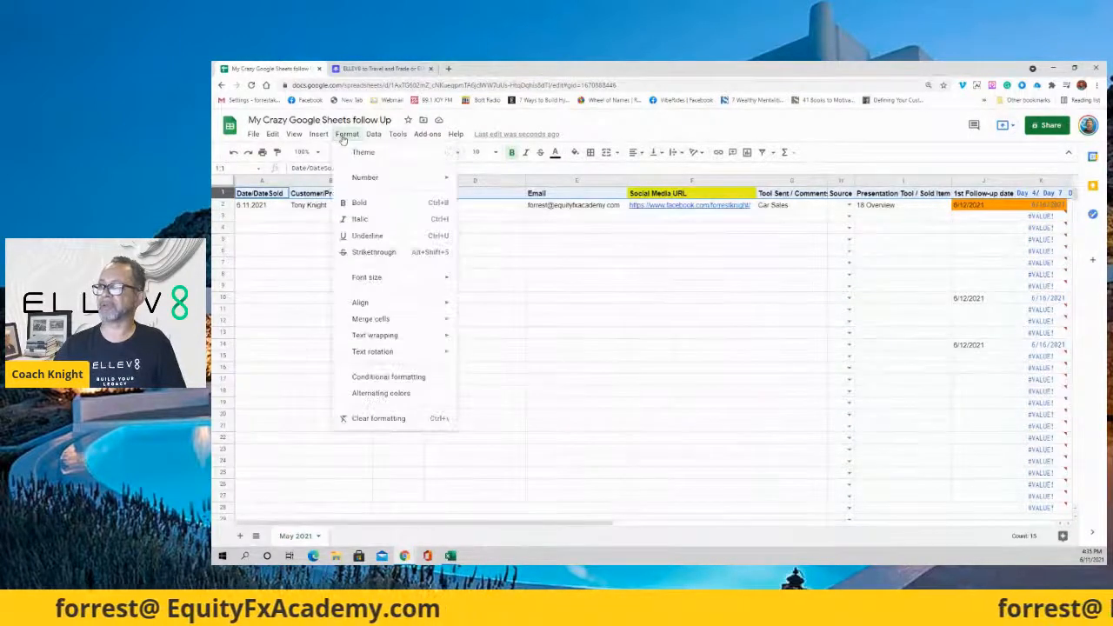
{"action": "mouse_move", "coordinate": [293, 134]}
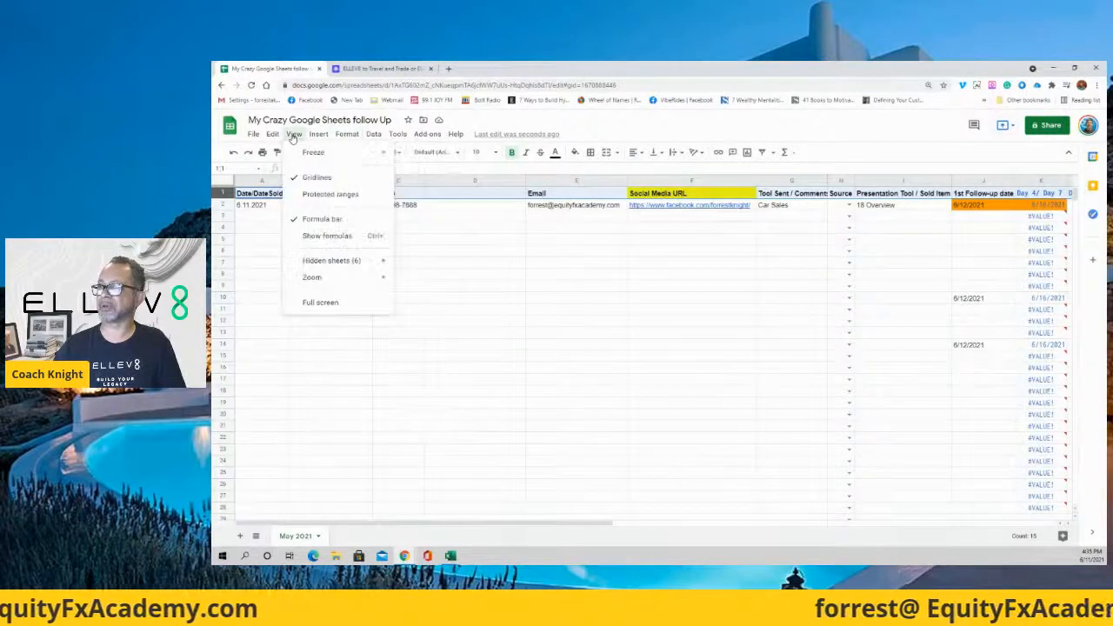
{"action": "mouse_move", "coordinate": [313, 153]}
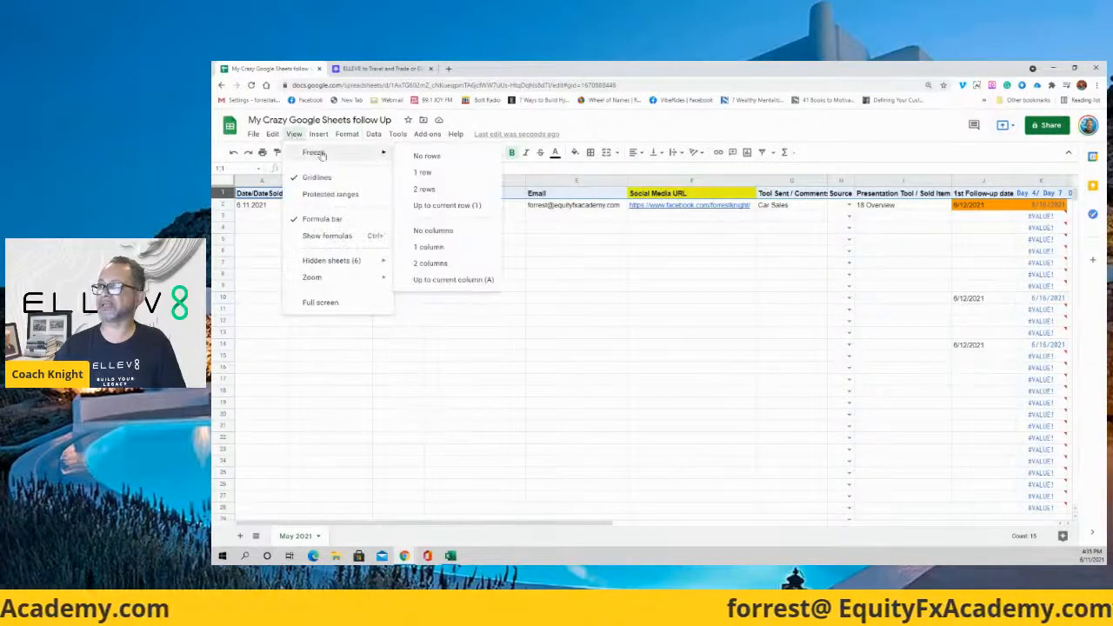
{"action": "left_click", "coordinate": [432, 175]}
{"action": "left_click", "coordinate": [464, 304]}
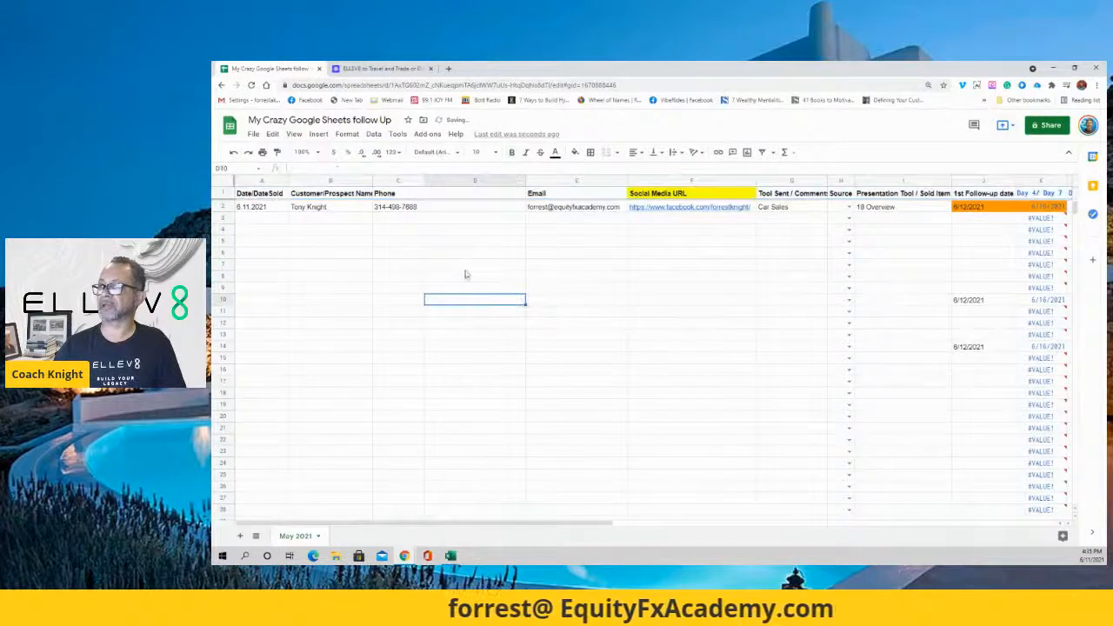
Scroll down and back up to confirm the header row stays pinned.
{"action": "scroll", "coordinate": [470, 274], "scroll_direction": "down", "scroll_amount": 20}
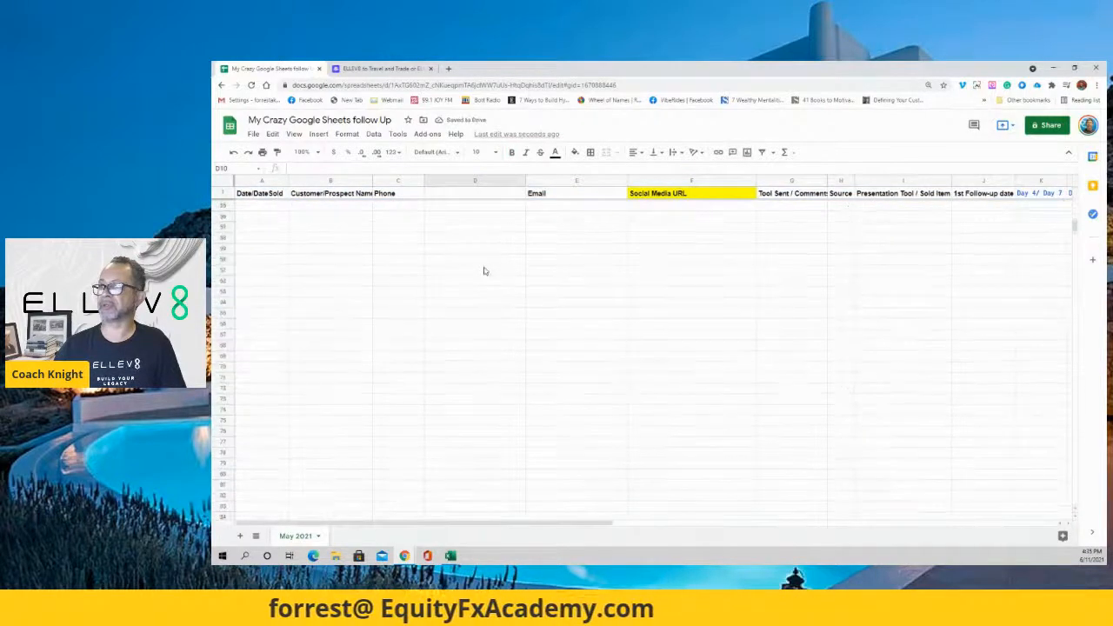
{"action": "scroll", "coordinate": [485, 271], "scroll_direction": "down", "scroll_amount": 5}
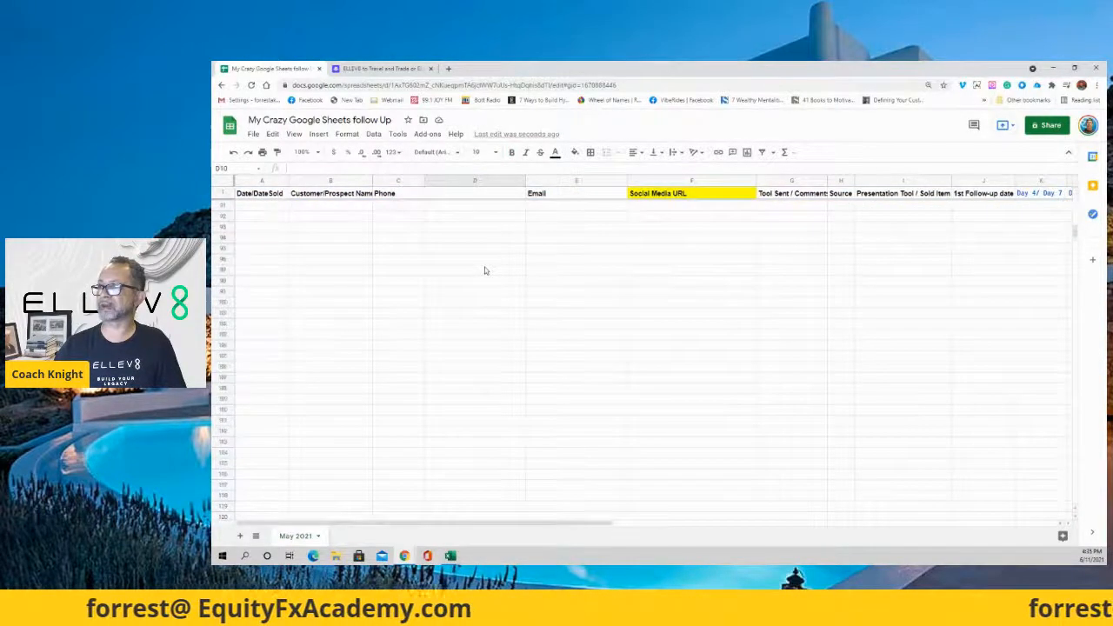
{"action": "scroll", "coordinate": [484, 267], "scroll_direction": "up", "scroll_amount": 20}
{"action": "scroll", "coordinate": [485, 267], "scroll_direction": "up", "scroll_amount": 2}
{"action": "scroll", "coordinate": [485, 269], "scroll_direction": "down", "scroll_amount": 10}
{"action": "scroll", "coordinate": [485, 269], "scroll_direction": "down", "scroll_amount": 5}
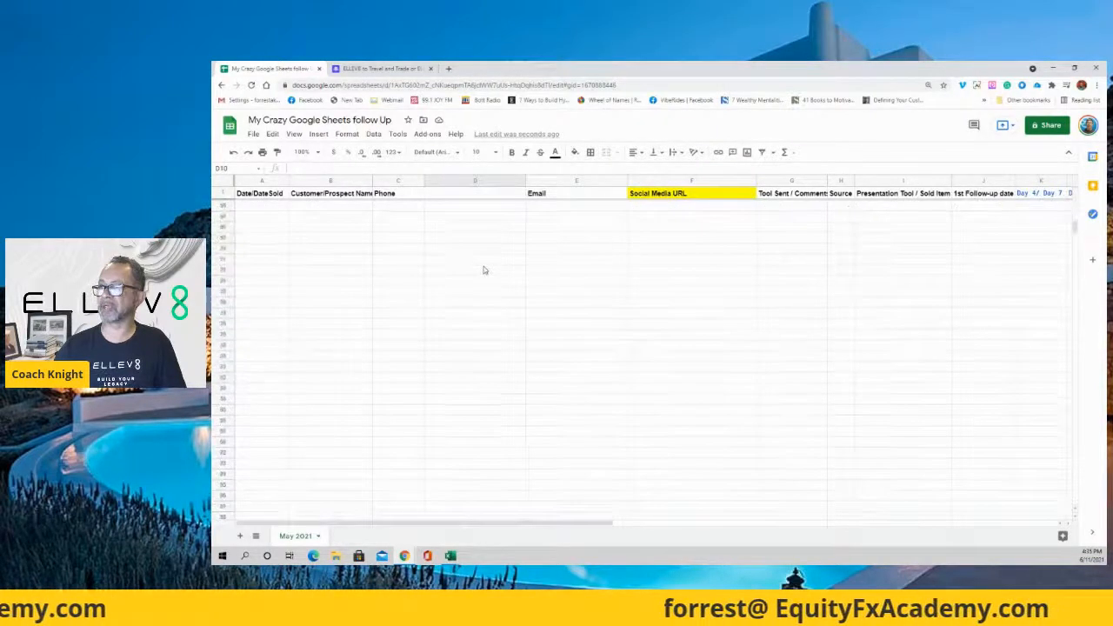
{"action": "scroll", "coordinate": [485, 268], "scroll_direction": "up", "scroll_amount": 15}
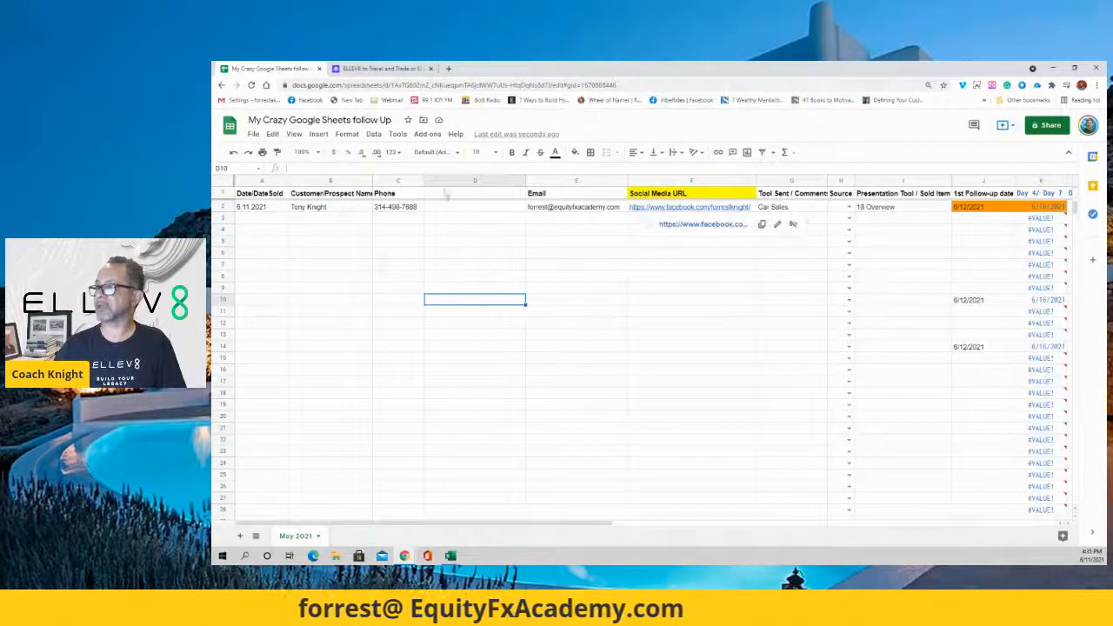
Delete the blank column D so Email sits right after Phone.
{"action": "left_click", "coordinate": [494, 180]}
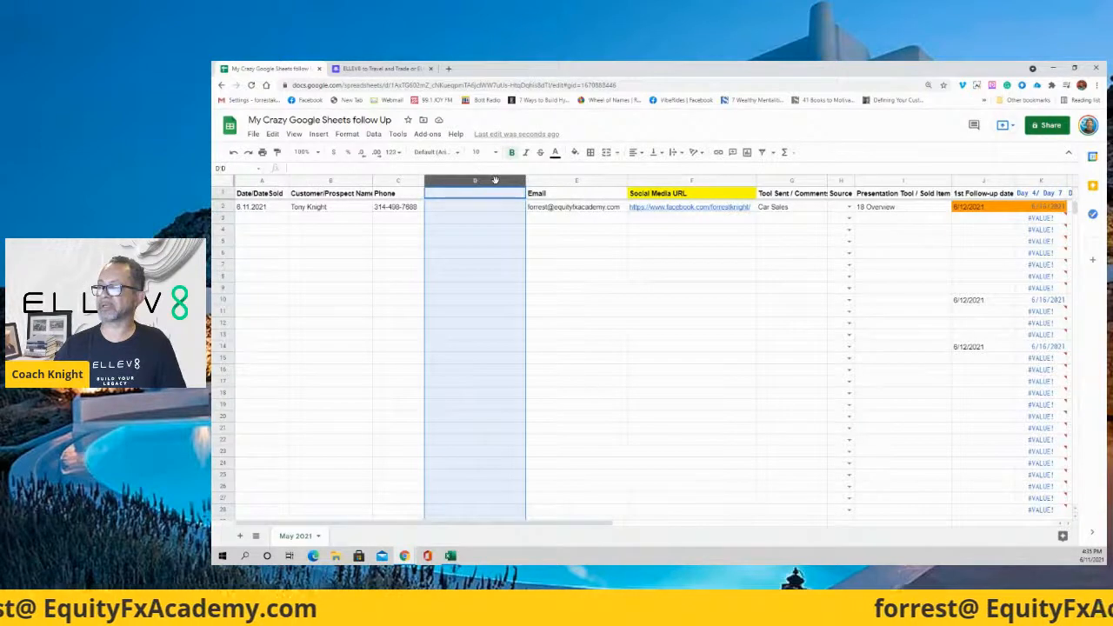
{"action": "right_click", "coordinate": [495, 180]}
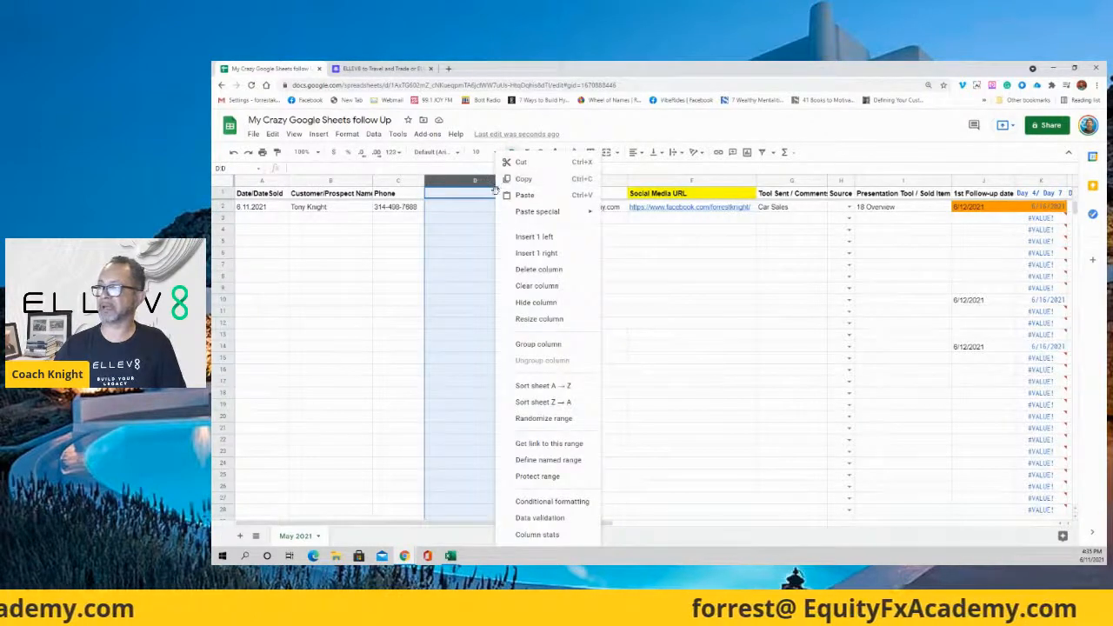
{"action": "left_click", "coordinate": [538, 270]}
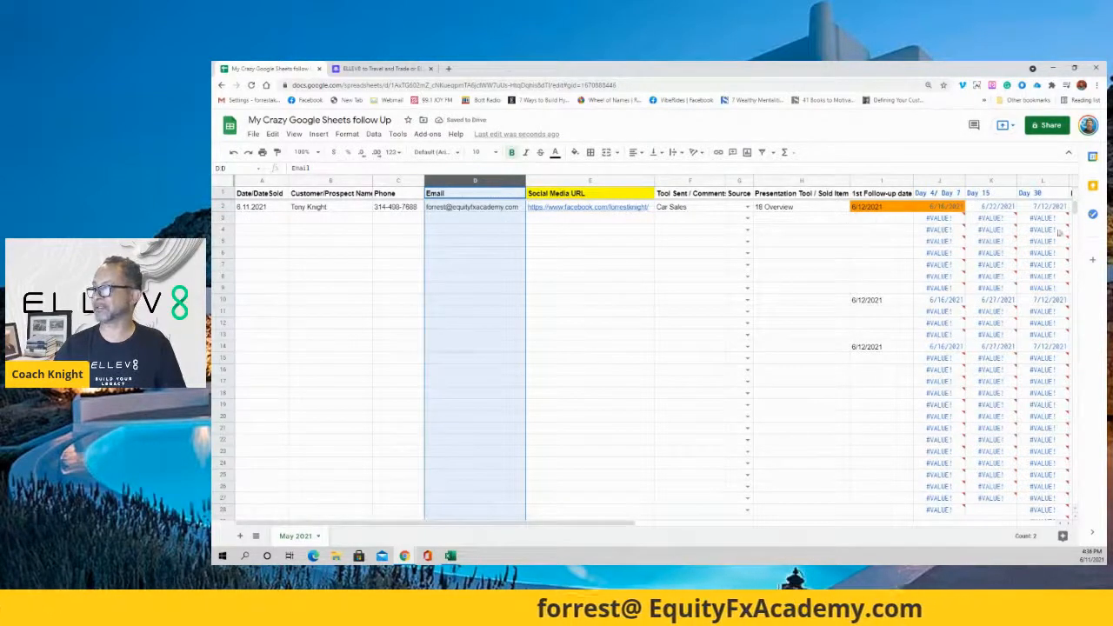
{"action": "left_click", "coordinate": [578, 519]}
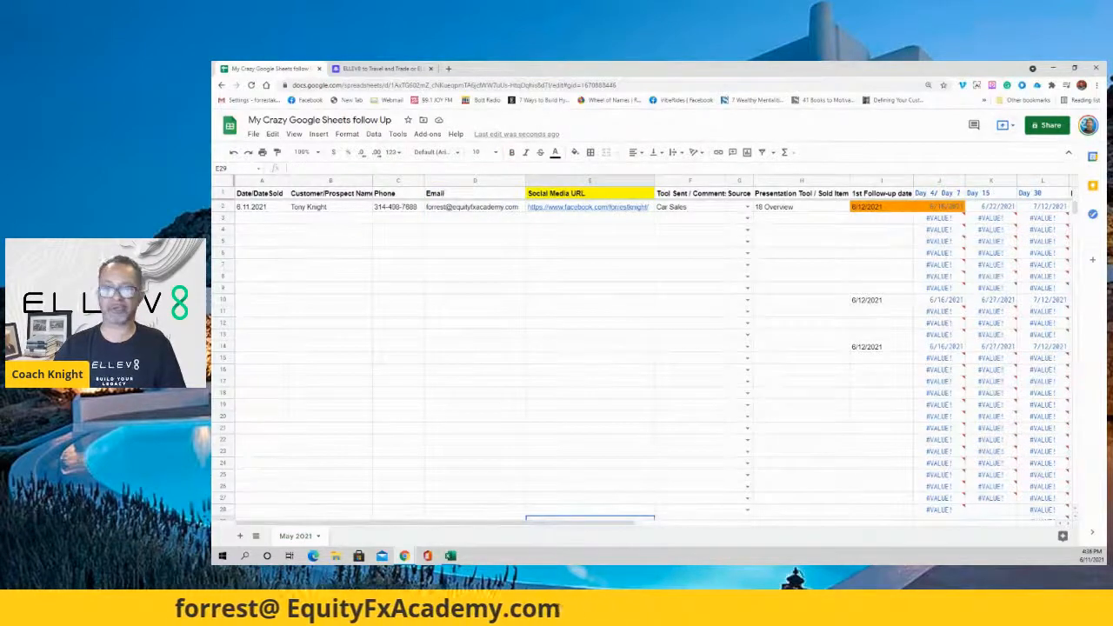